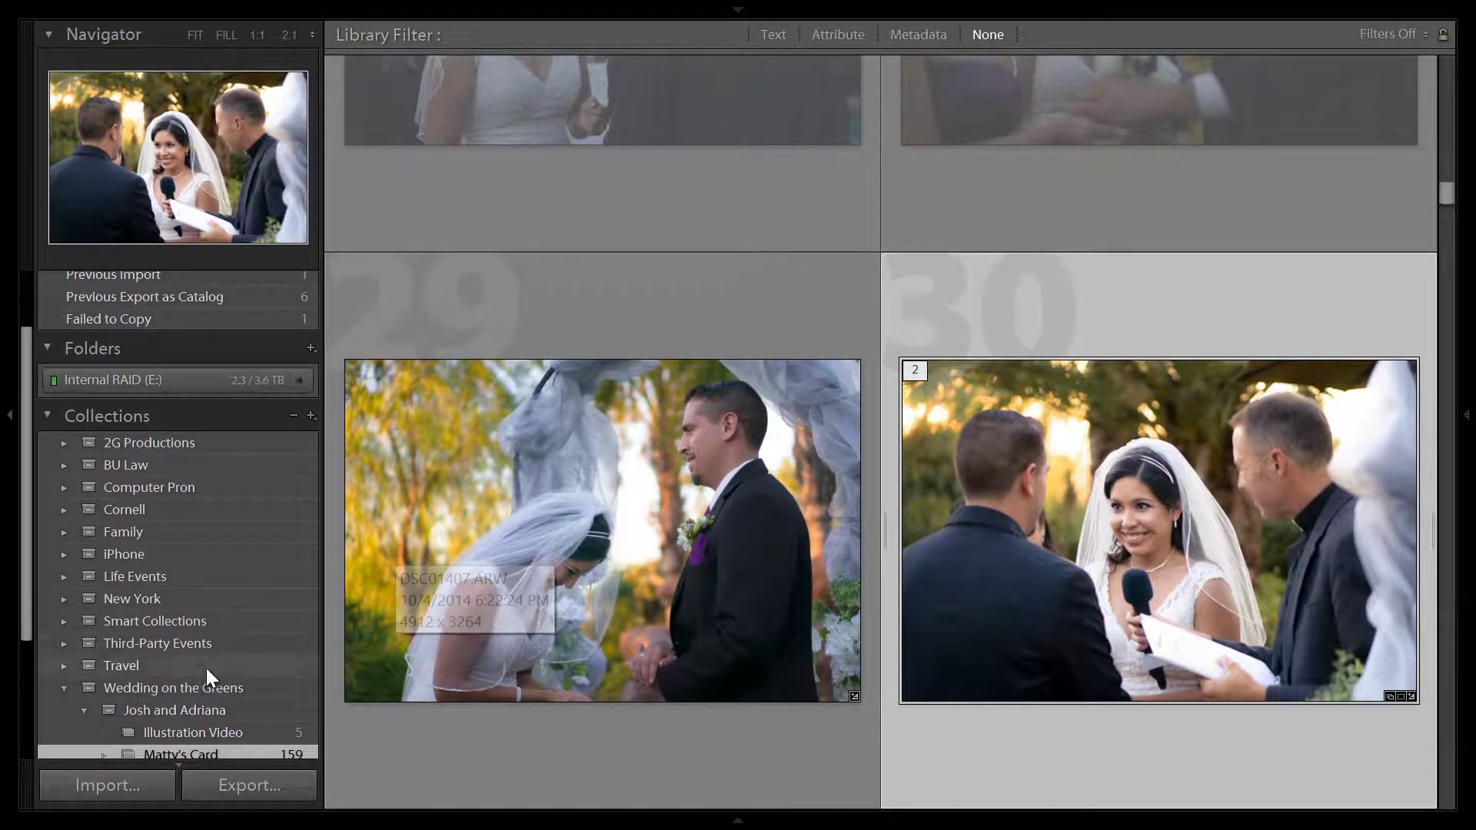
Review the wedding card collection listed below Illustration Video with its five-star rating filter off and on.
left_click(232, 732)
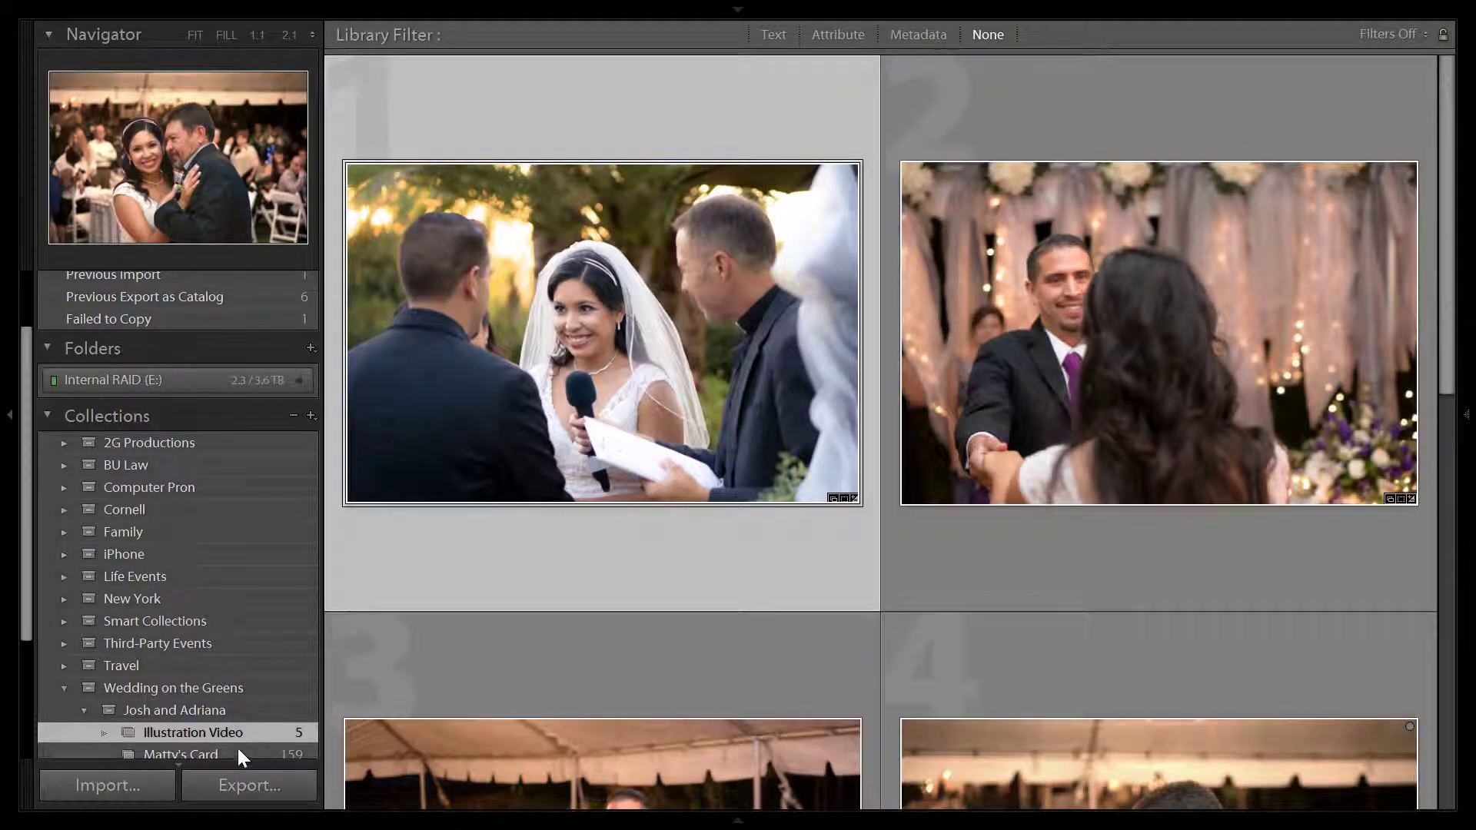
left_click(238, 750)
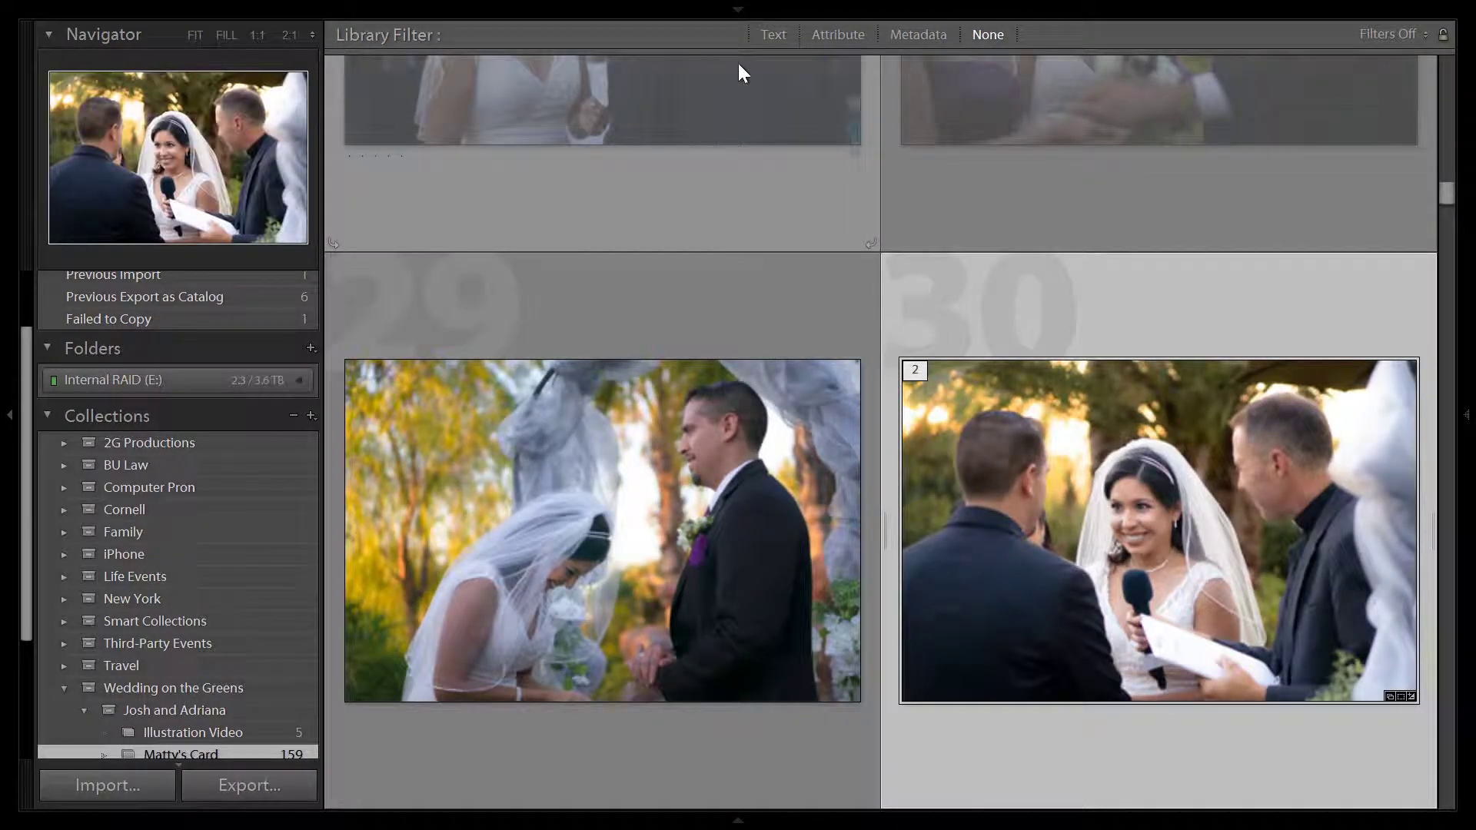
left_click(839, 30)
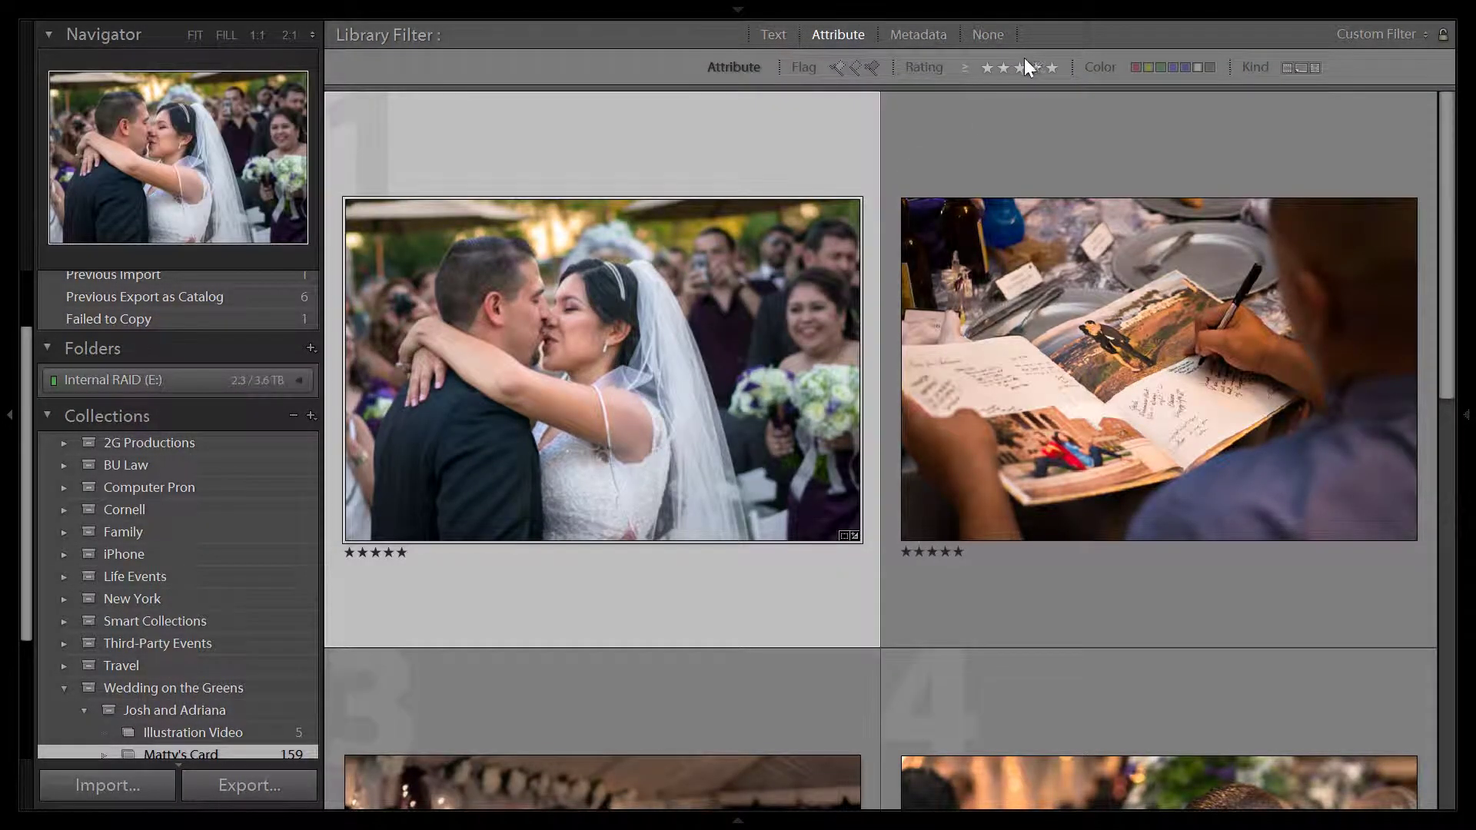
left_click(1051, 67)
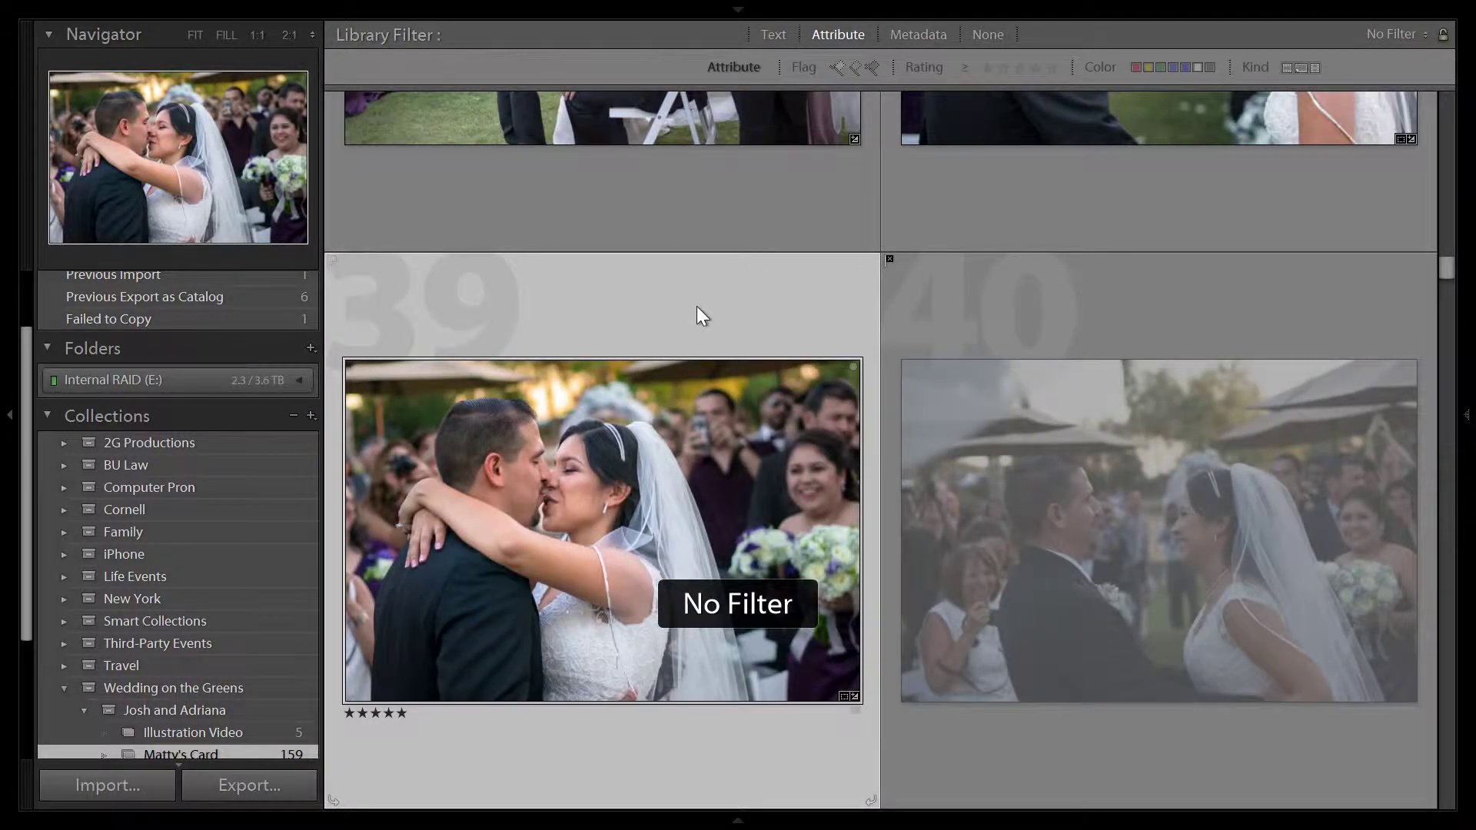
scroll(699, 306, "down", 3)
scroll(698, 306, "down", 2)
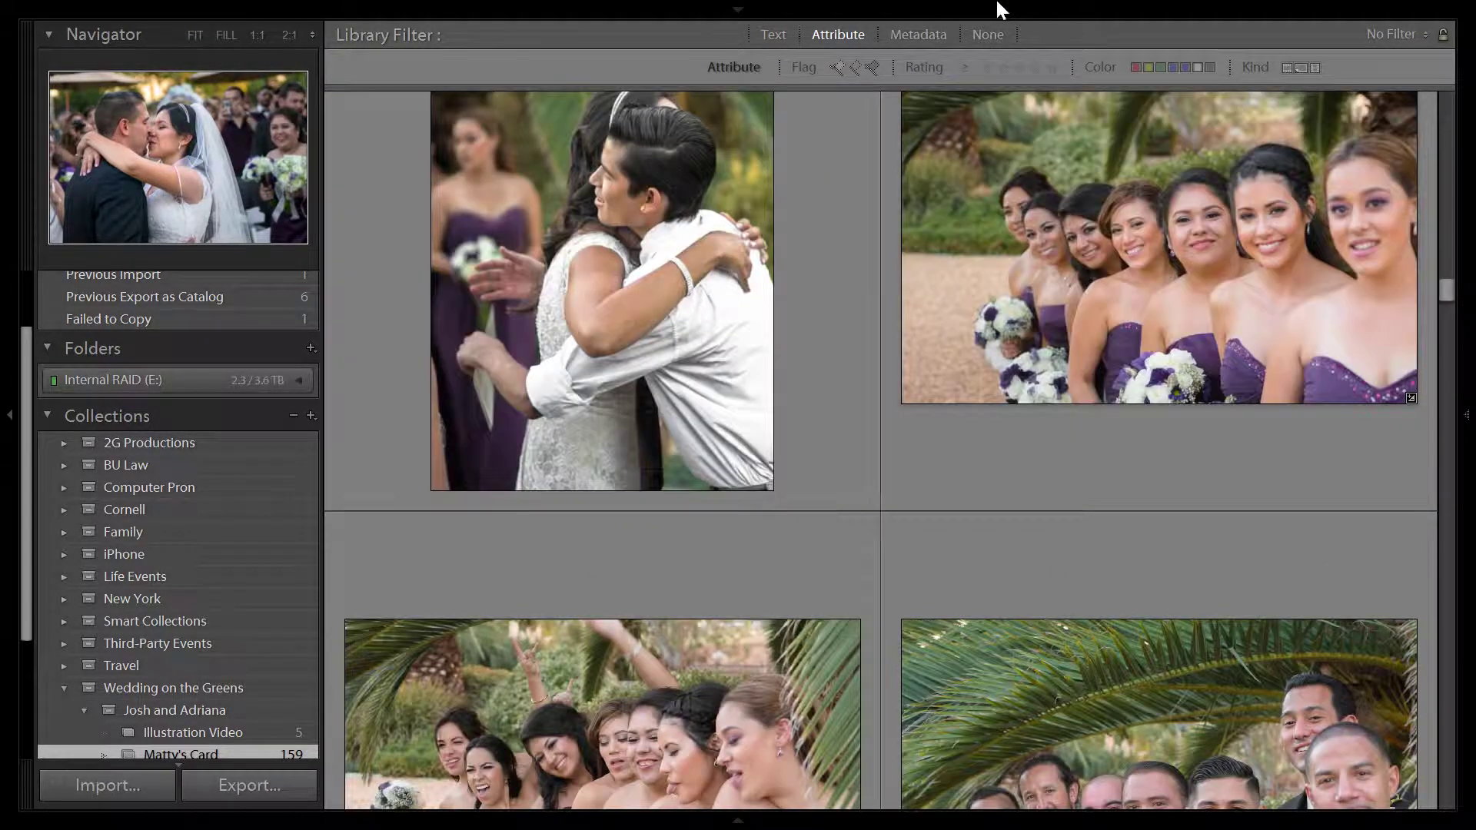
left_click(1052, 66)
scroll(892, 269, "down", 3)
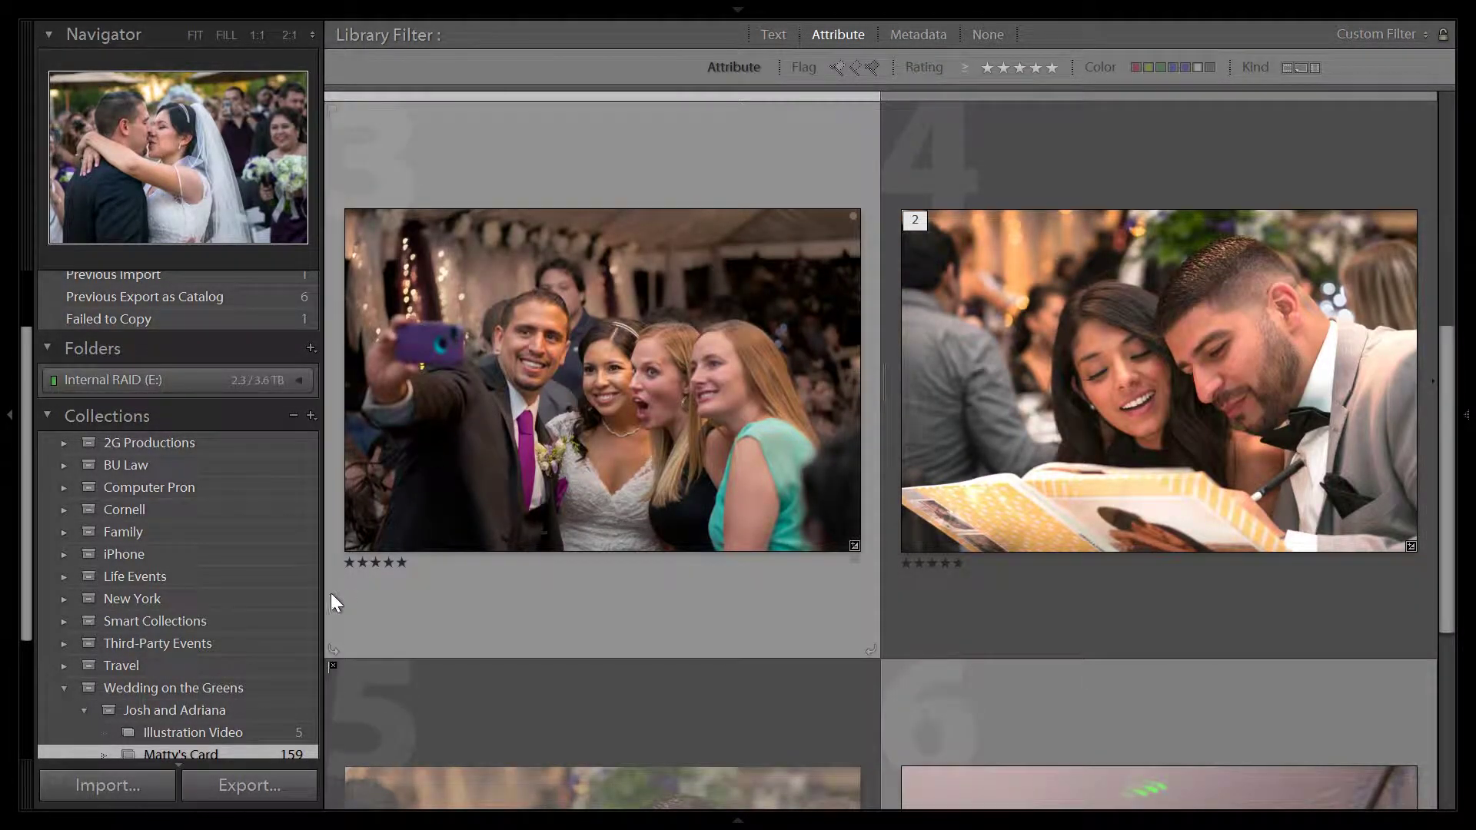
Open the Illustration Video collection and hide the navigation and collections area to enlarge the photo grid.
left_click(261, 729)
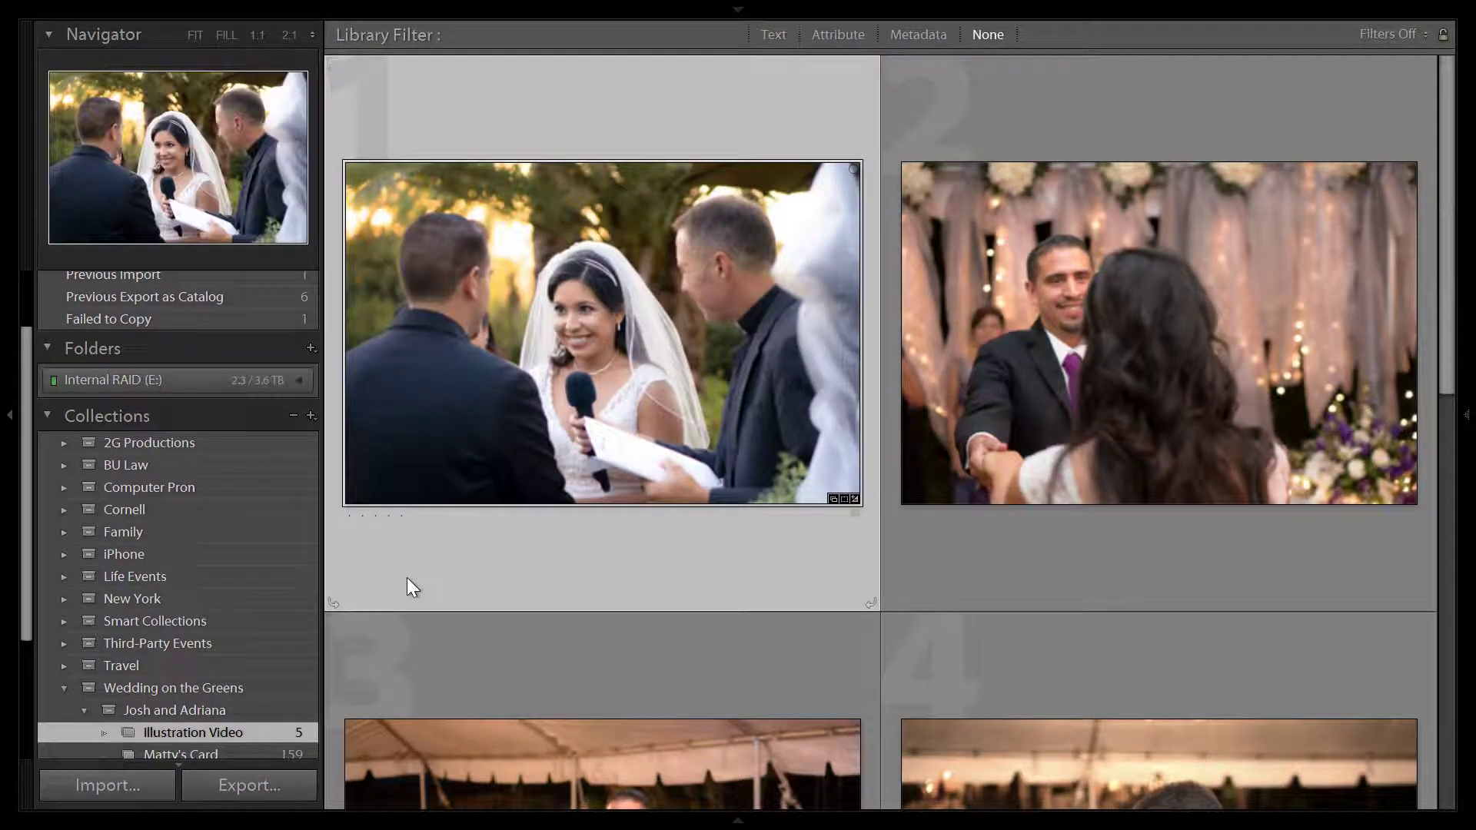
left_click(4, 581)
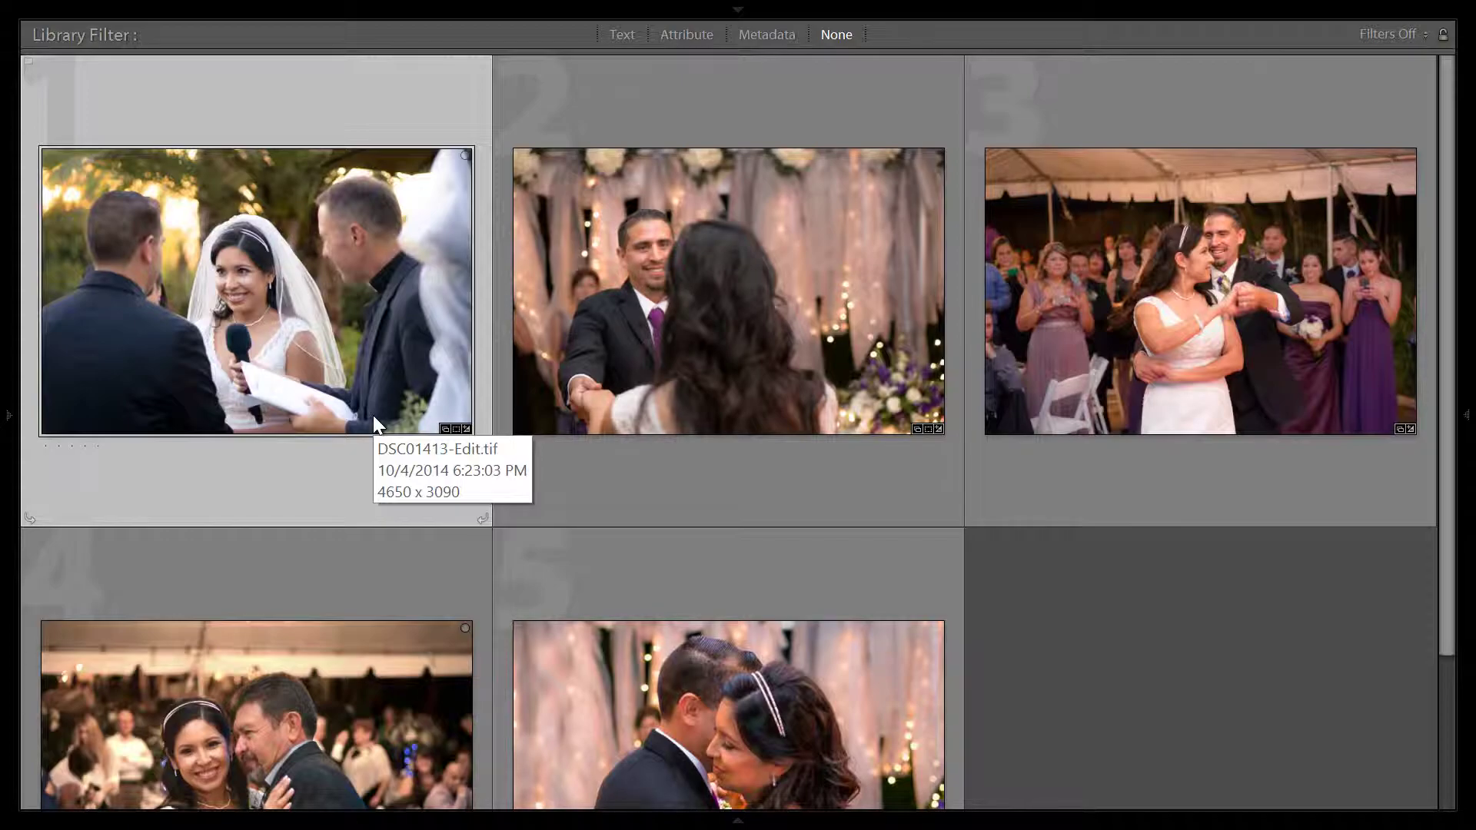
Go through the five photos of the Illustration Video collection, comparing the last two with each other.
key("Right")
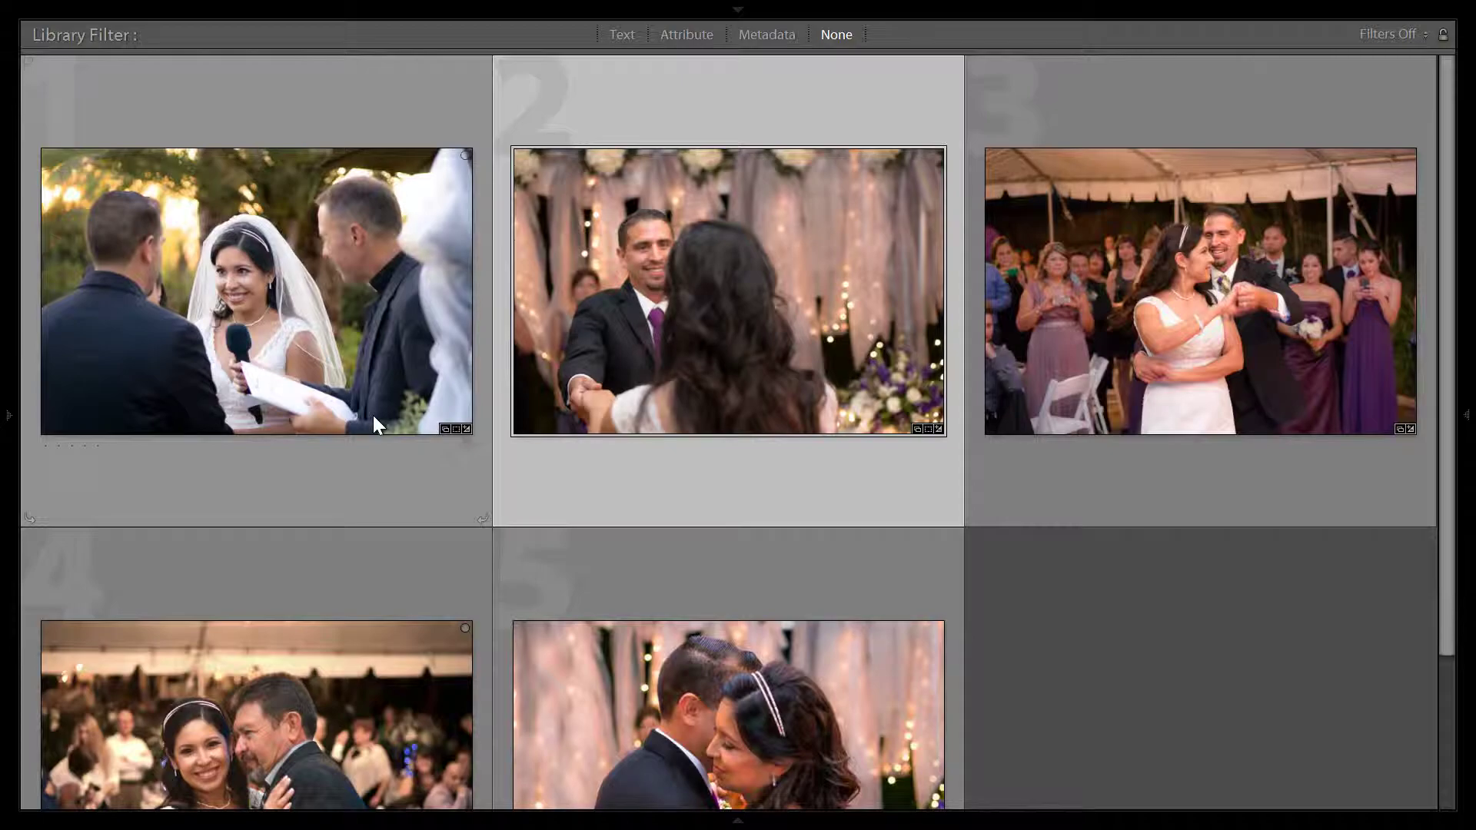
key("Right")
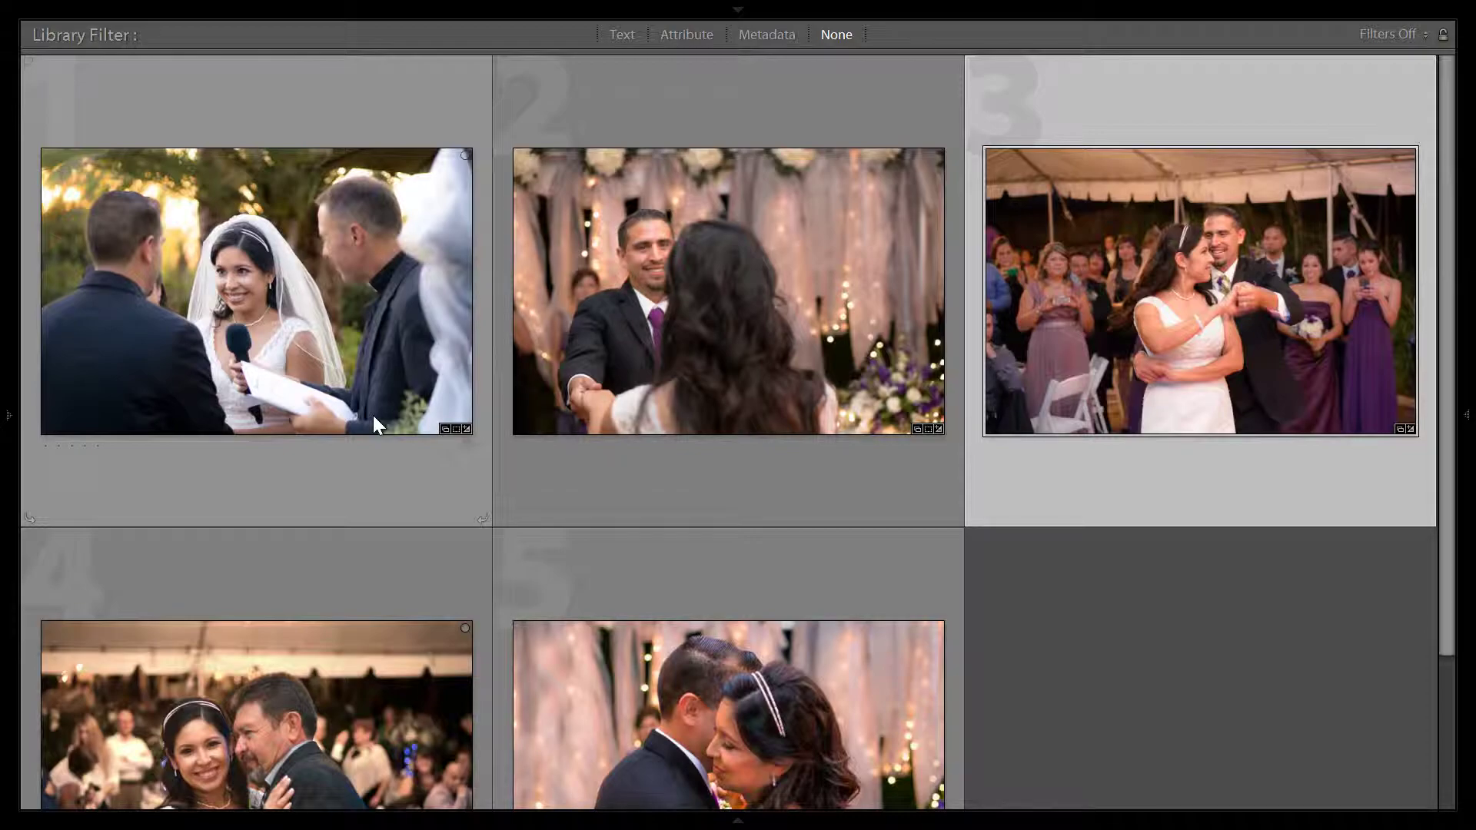
key("Right")
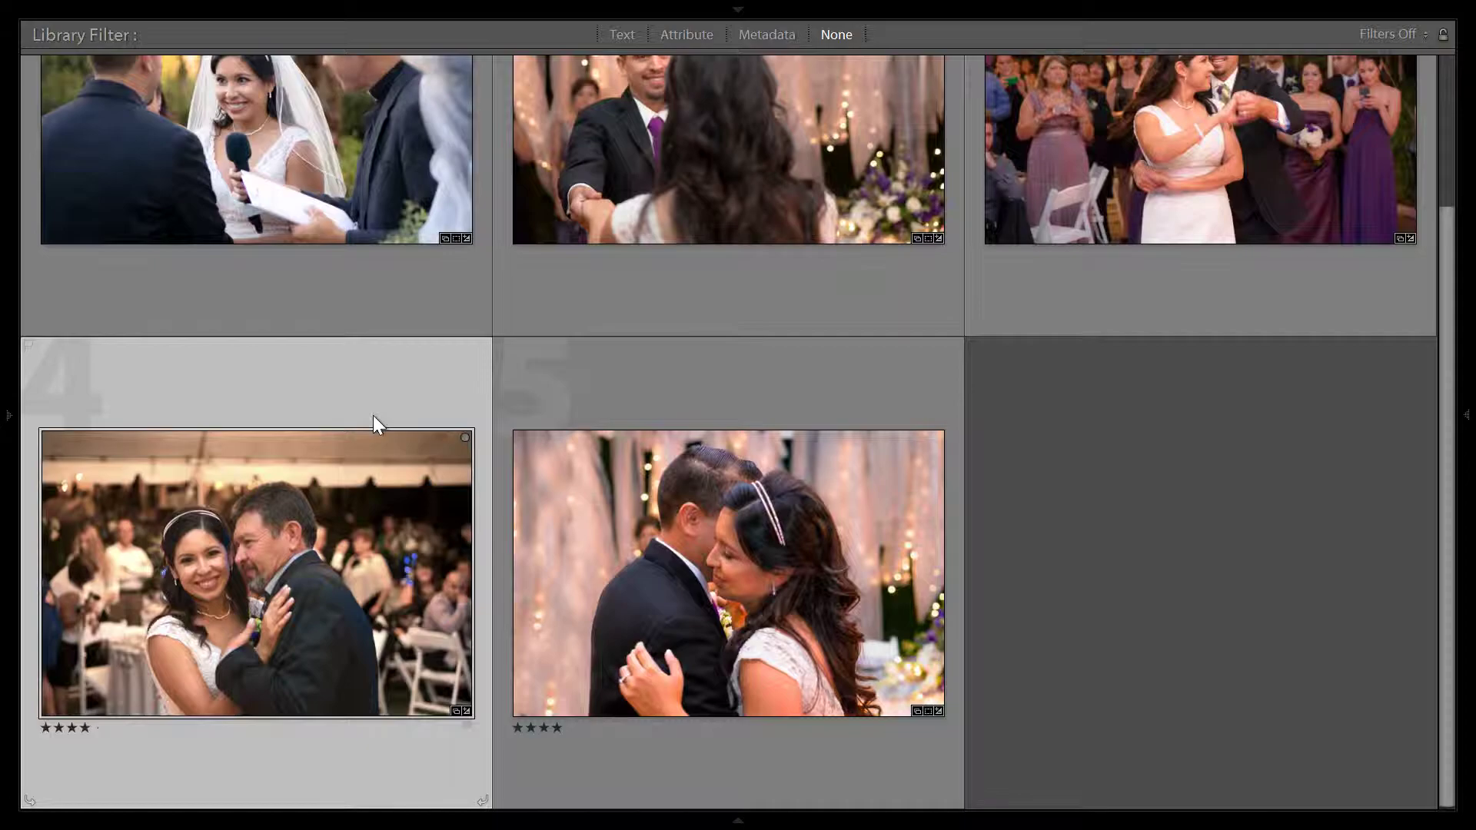
key("Right")
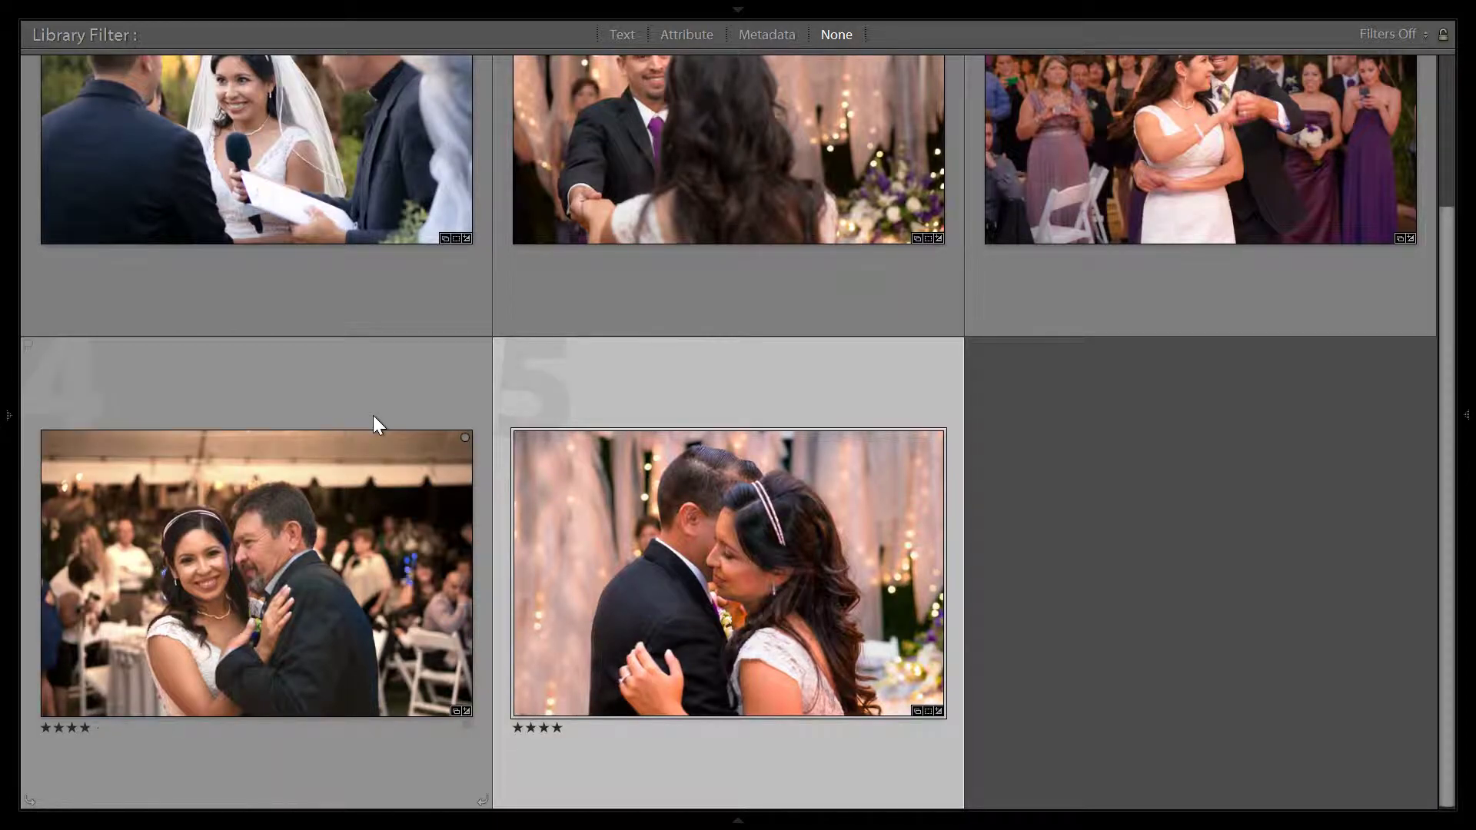
key("Left")
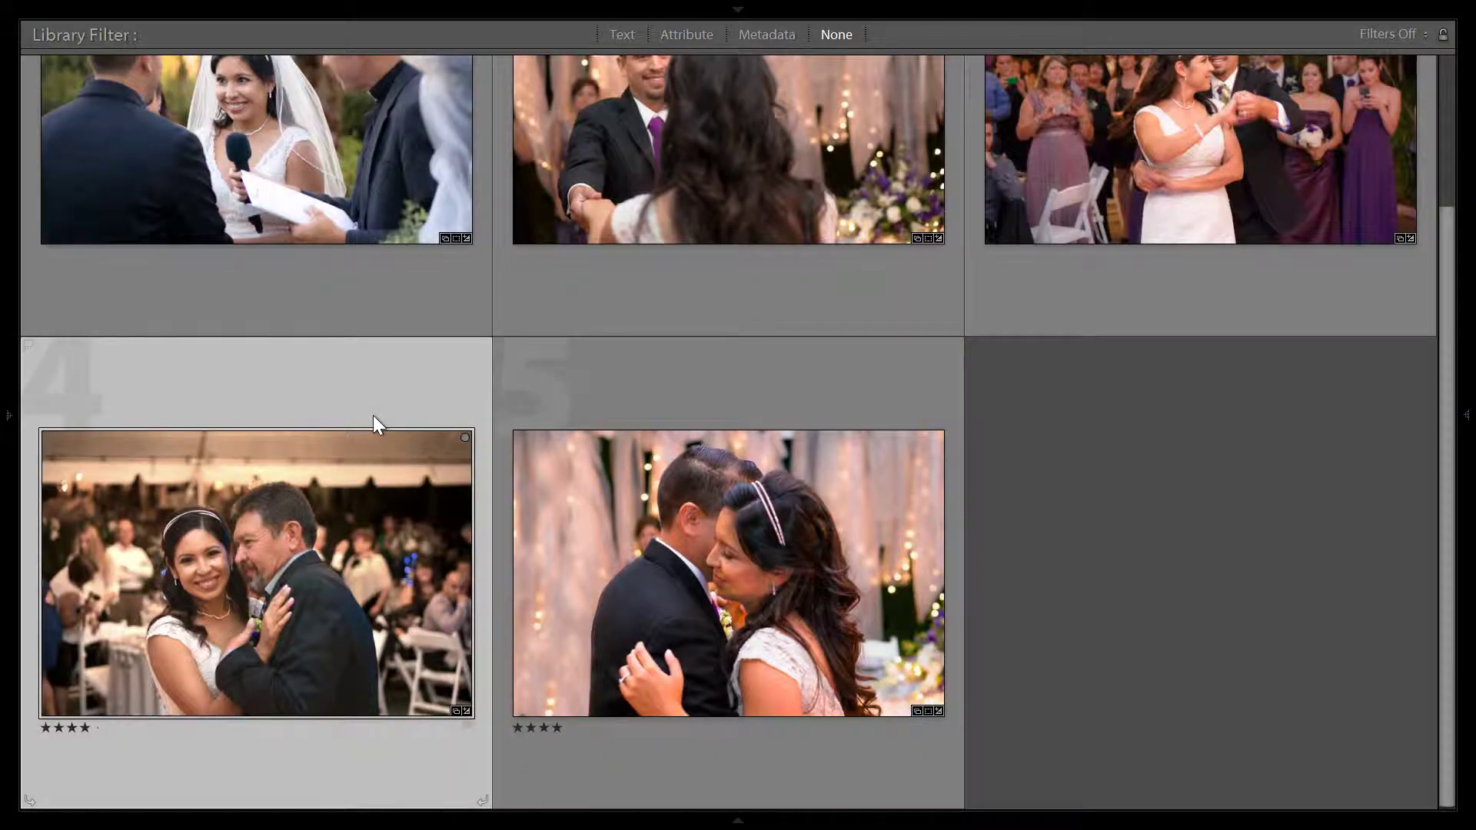
key("Right")
key("Left")
key("Right")
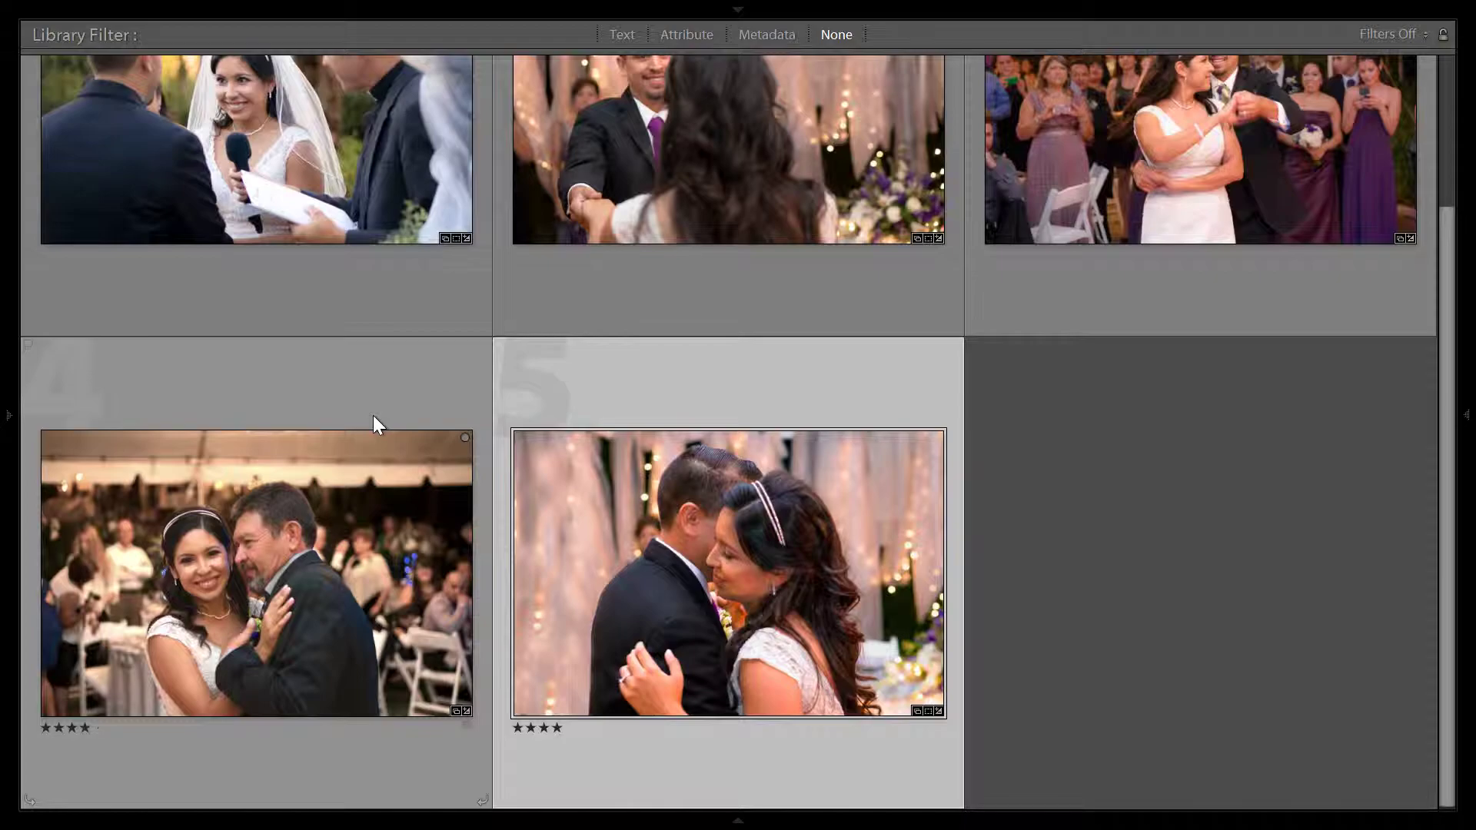
Select the first ceremony photo, DSC01413-Edit.tif, and open it for editing in the Develop module.
left_click(373, 417)
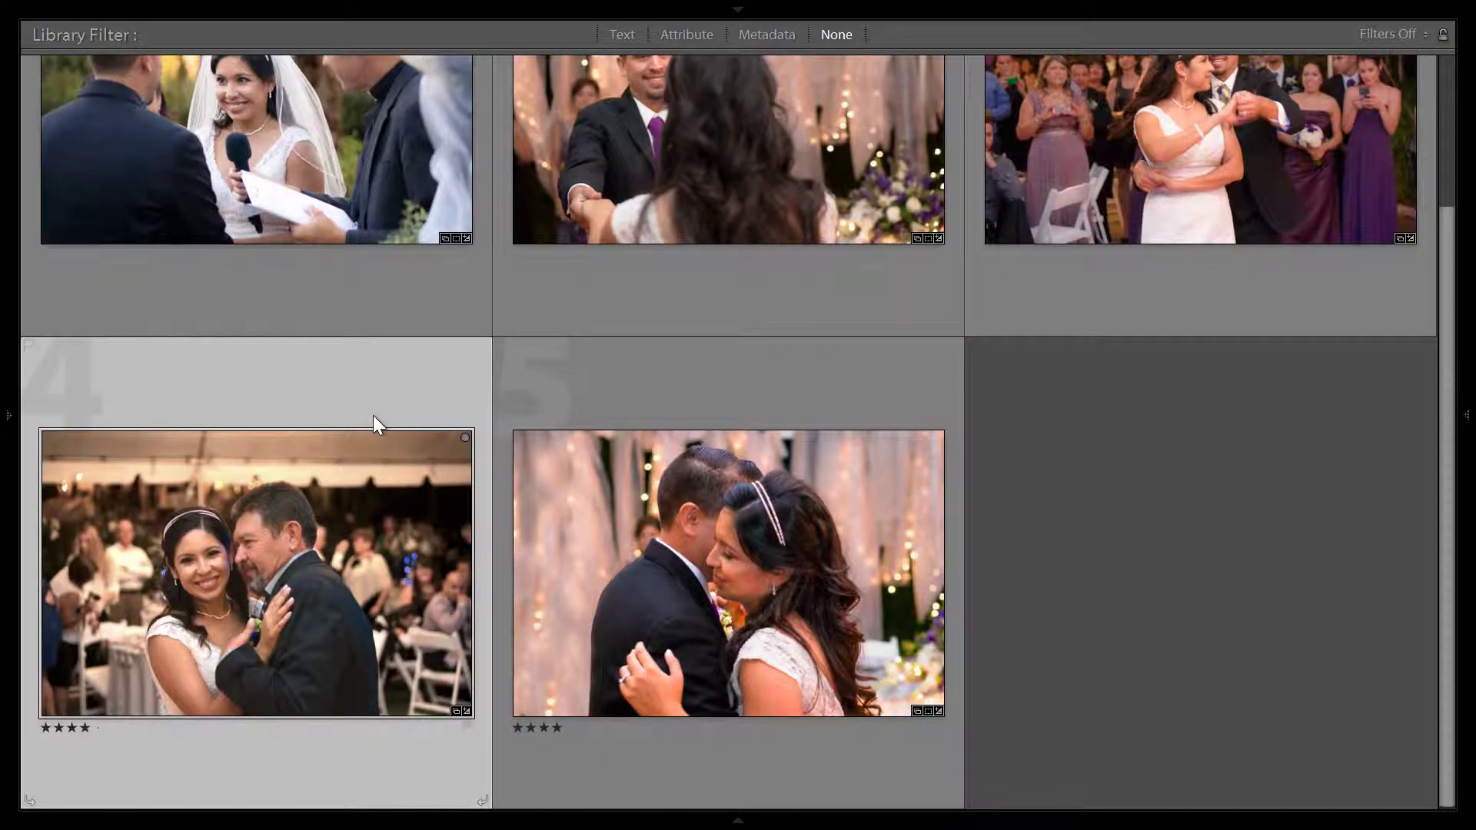
key("Up")
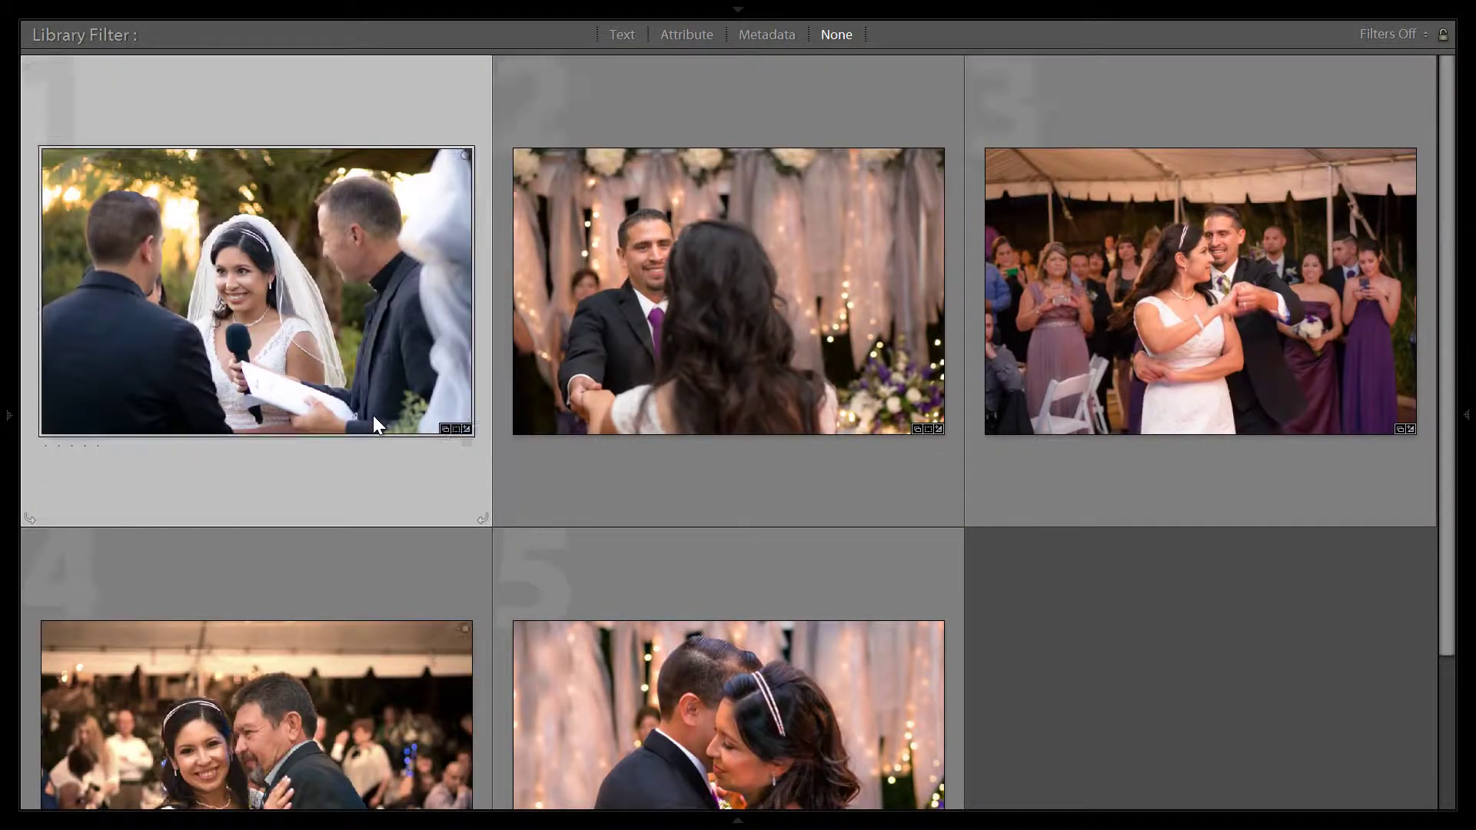
key("e")
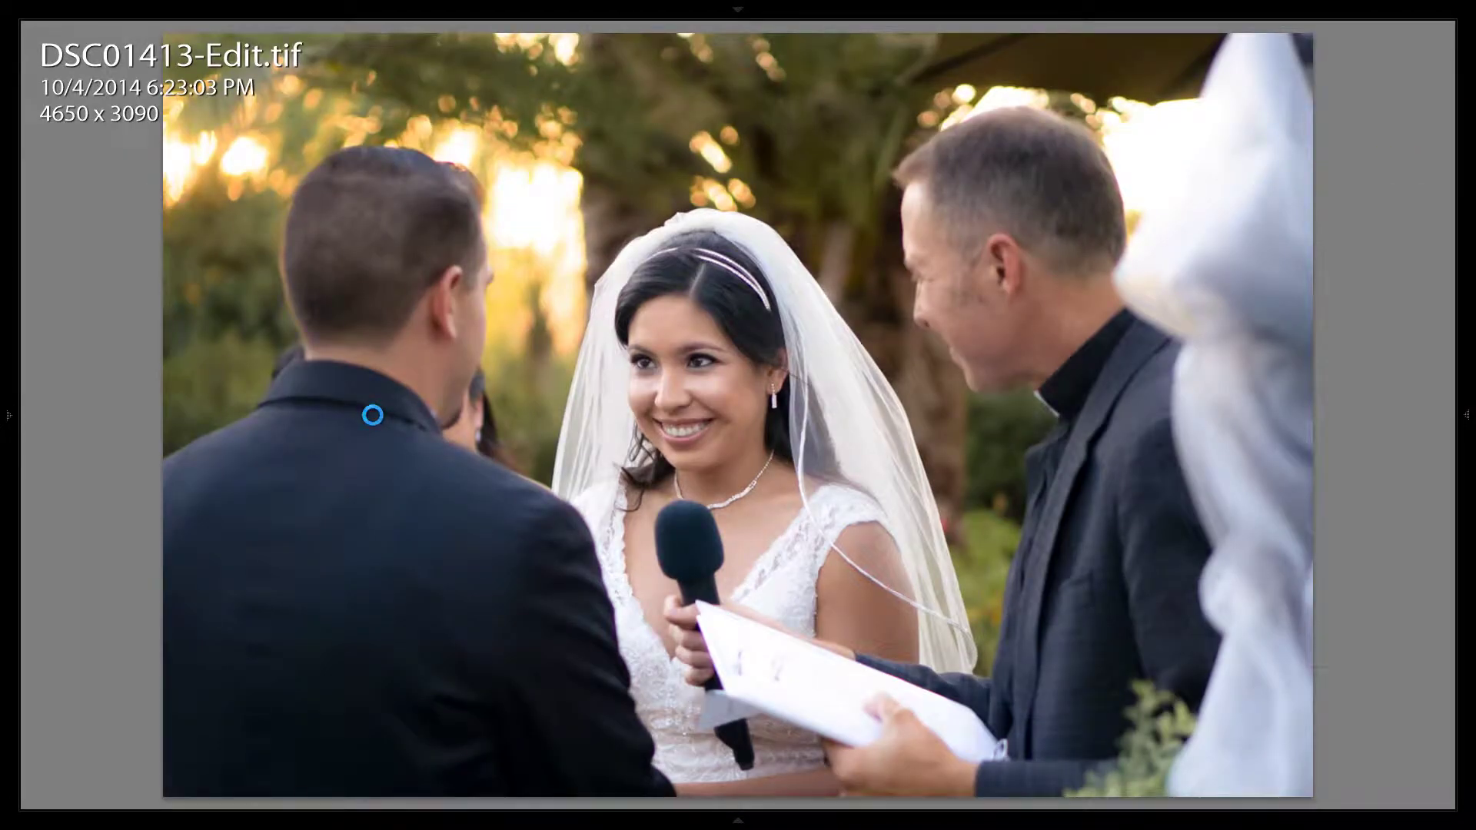
key("d")
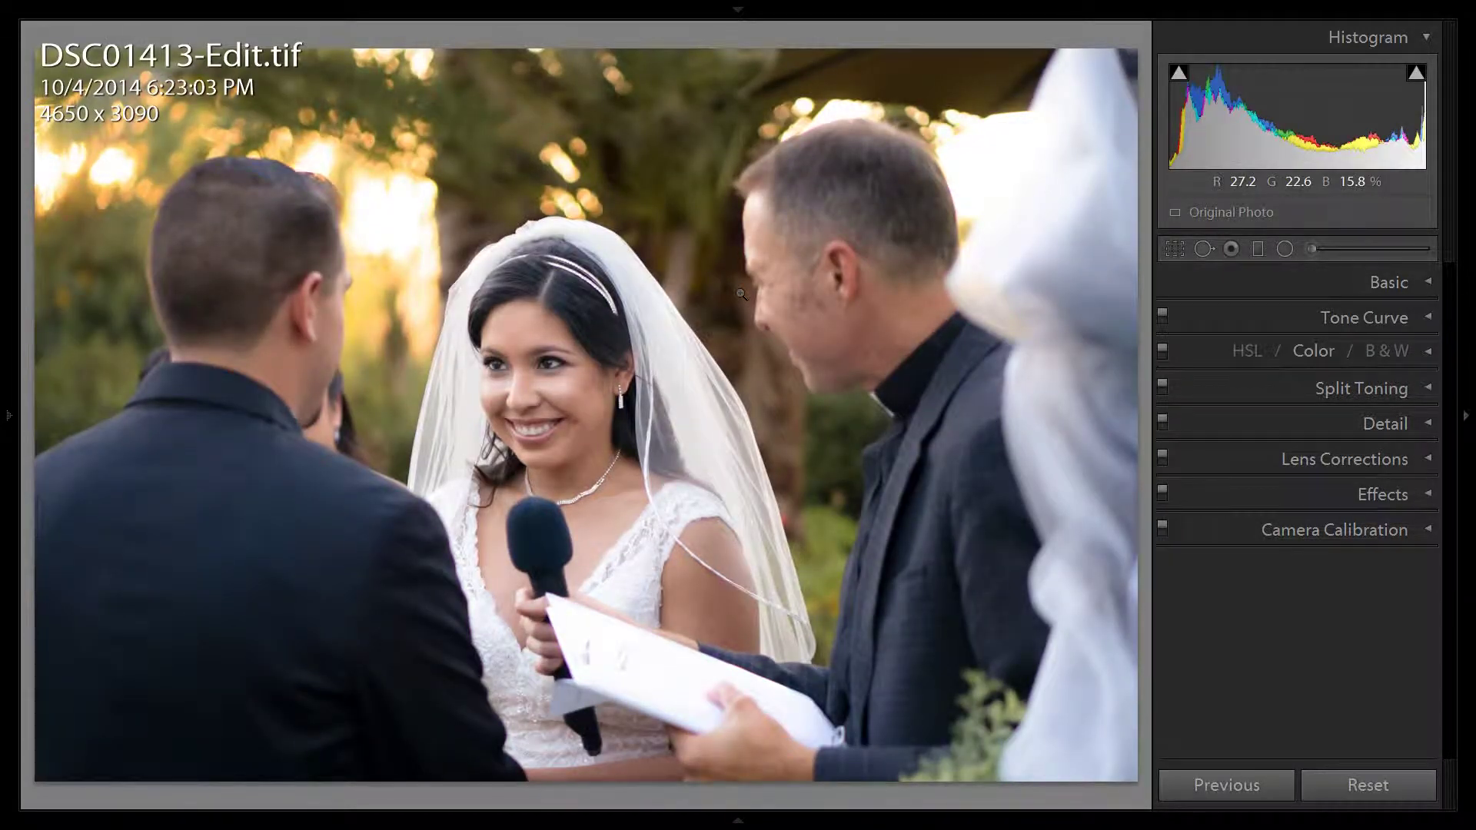
Compare the before and after versions of the ceremony photo.
key("backslash")
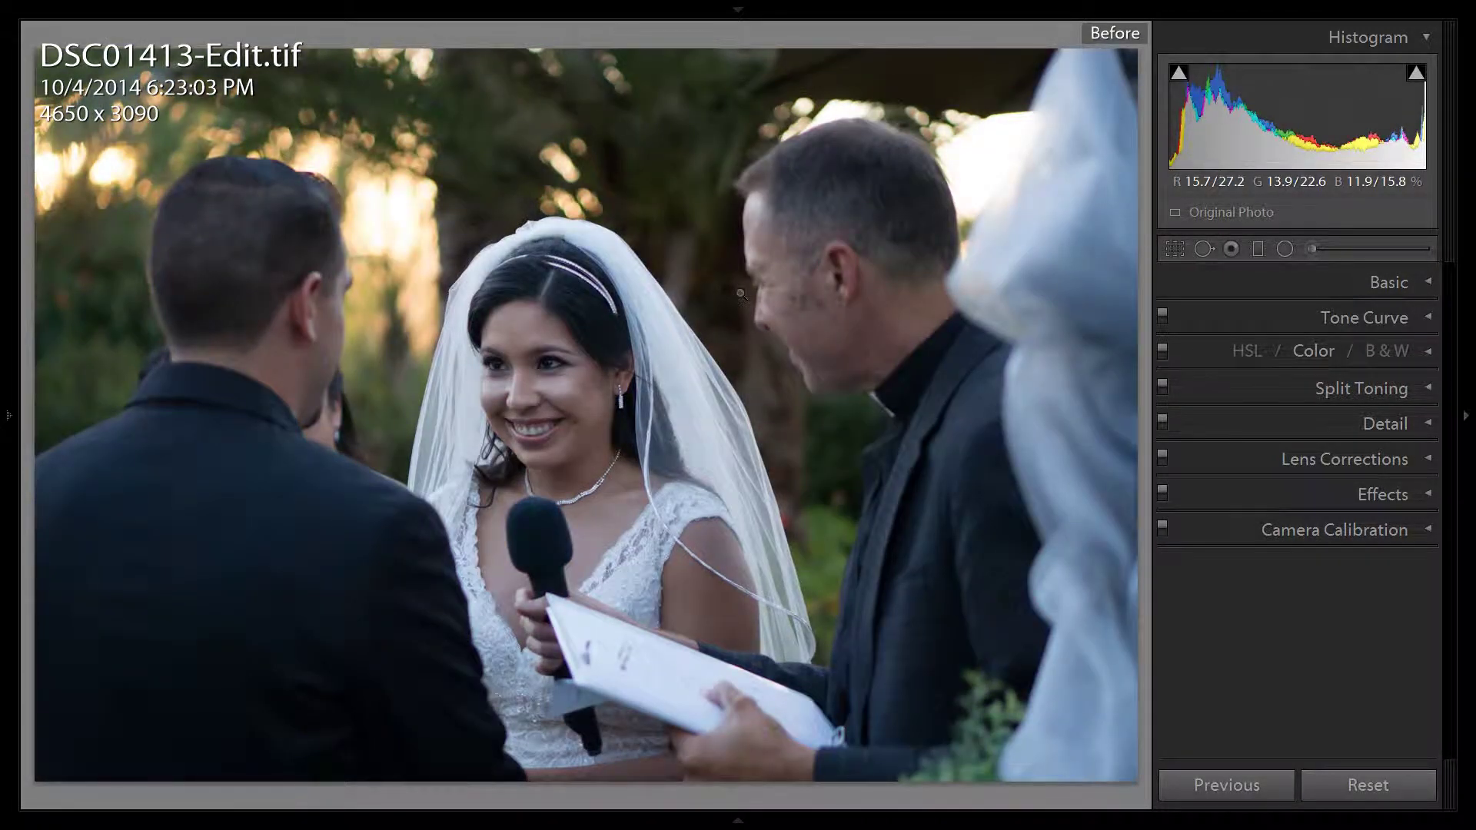
key("backslash")
key("backslash")
key("backslash")
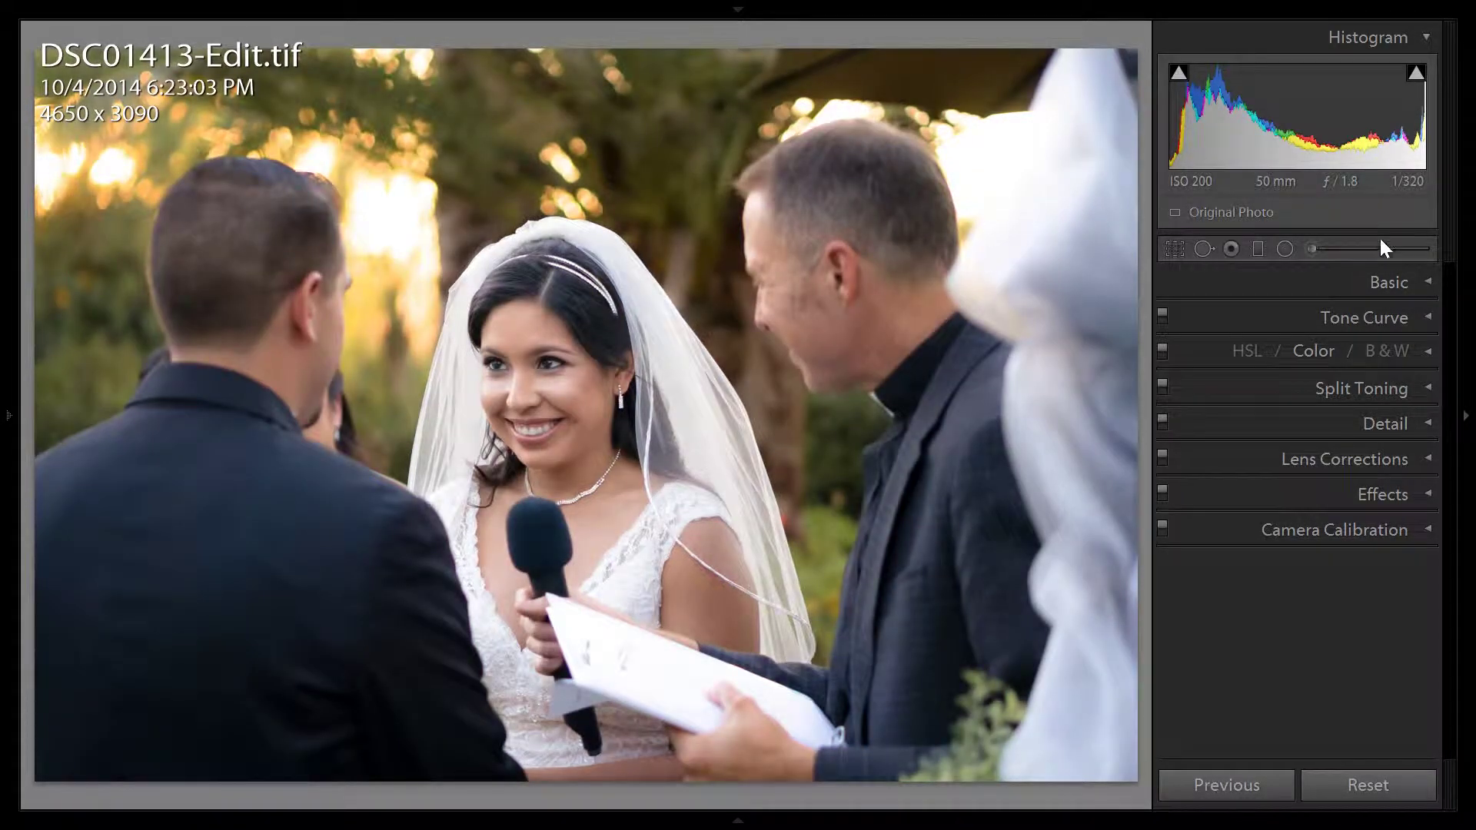
Try an exposure of -0.91 in the Basic adjustments and undo the change.
left_click(1377, 286)
mouse_move(1316, 462)
left_mouse_down()
mouse_move(1288, 474)
mouse_move(1347, 477)
mouse_move(1299, 481)
left_mouse_up()
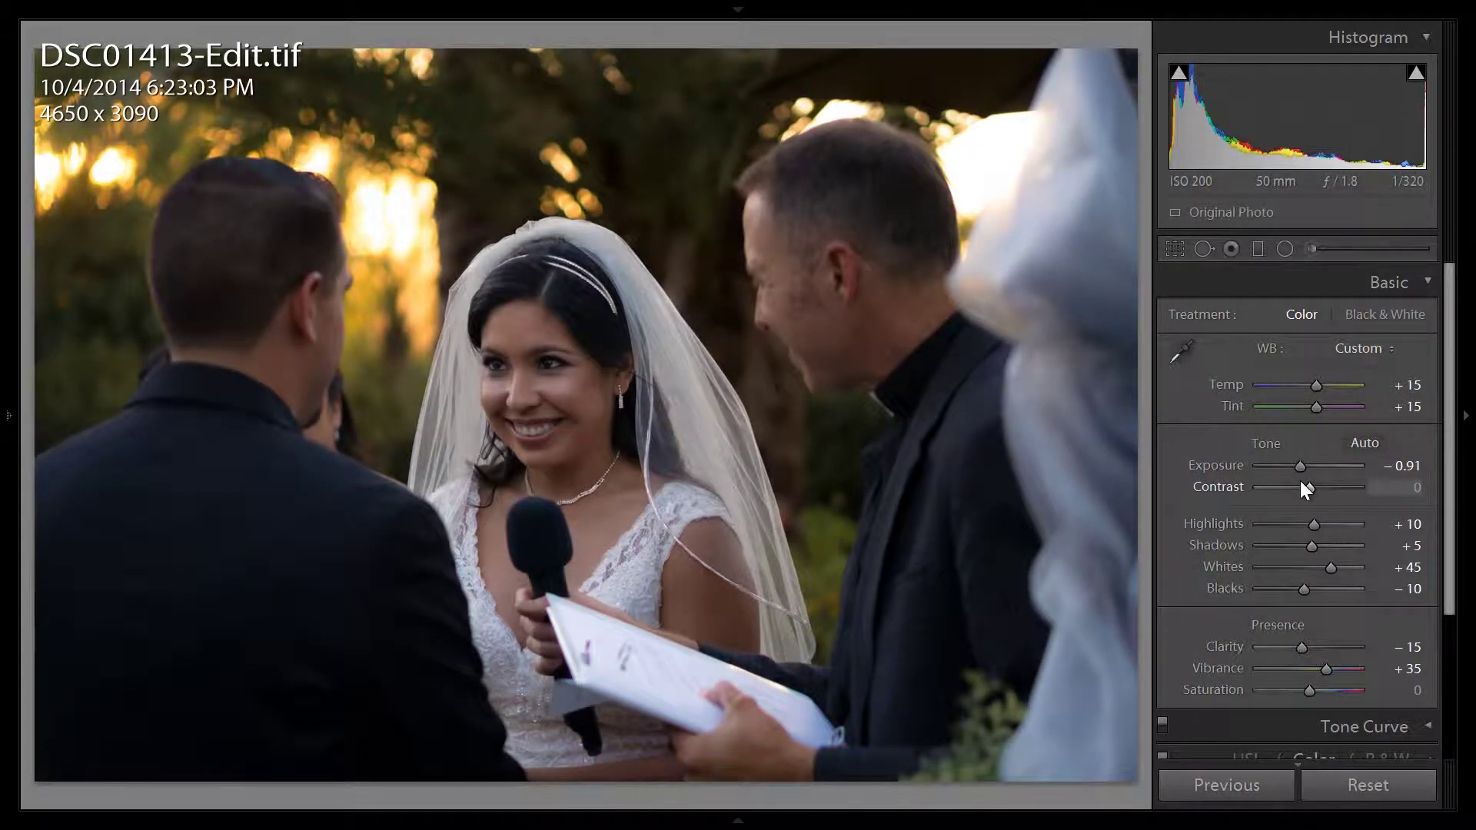
key("ctrl+z")
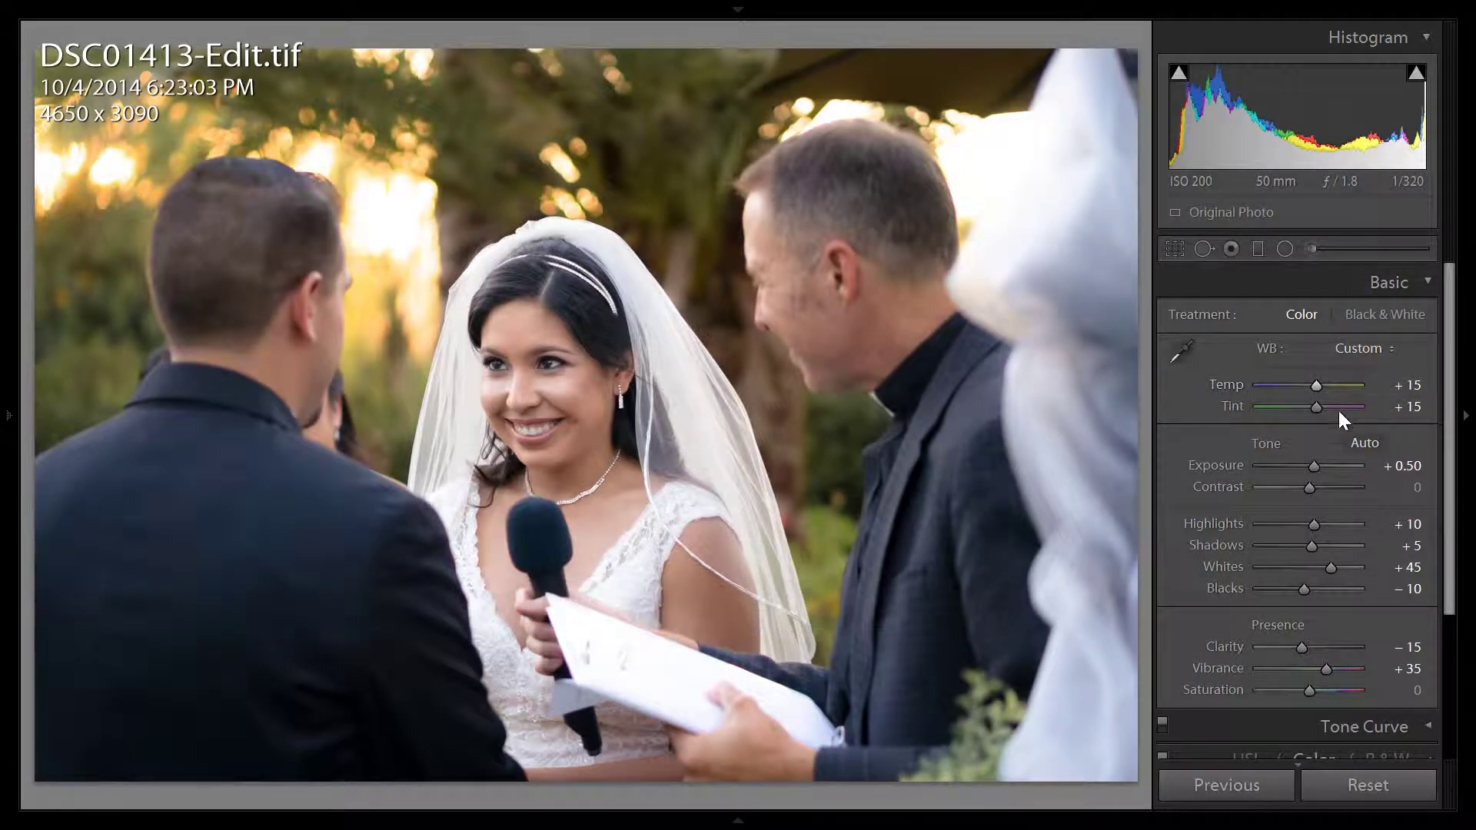
left_click(1383, 283)
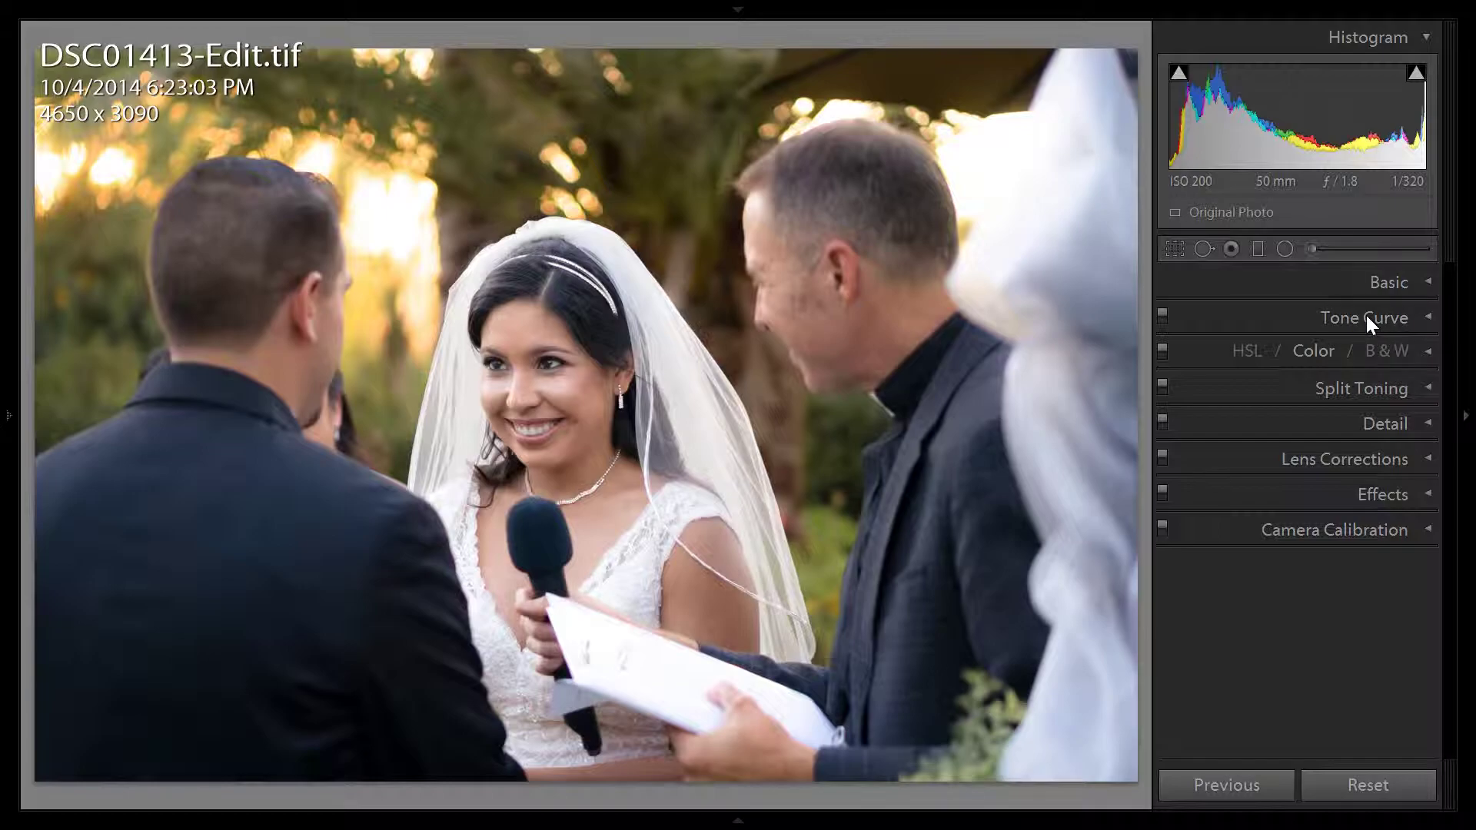
Activate the Adjustment Brush and compare the photo with and without its local brush edits.
left_click(1309, 247)
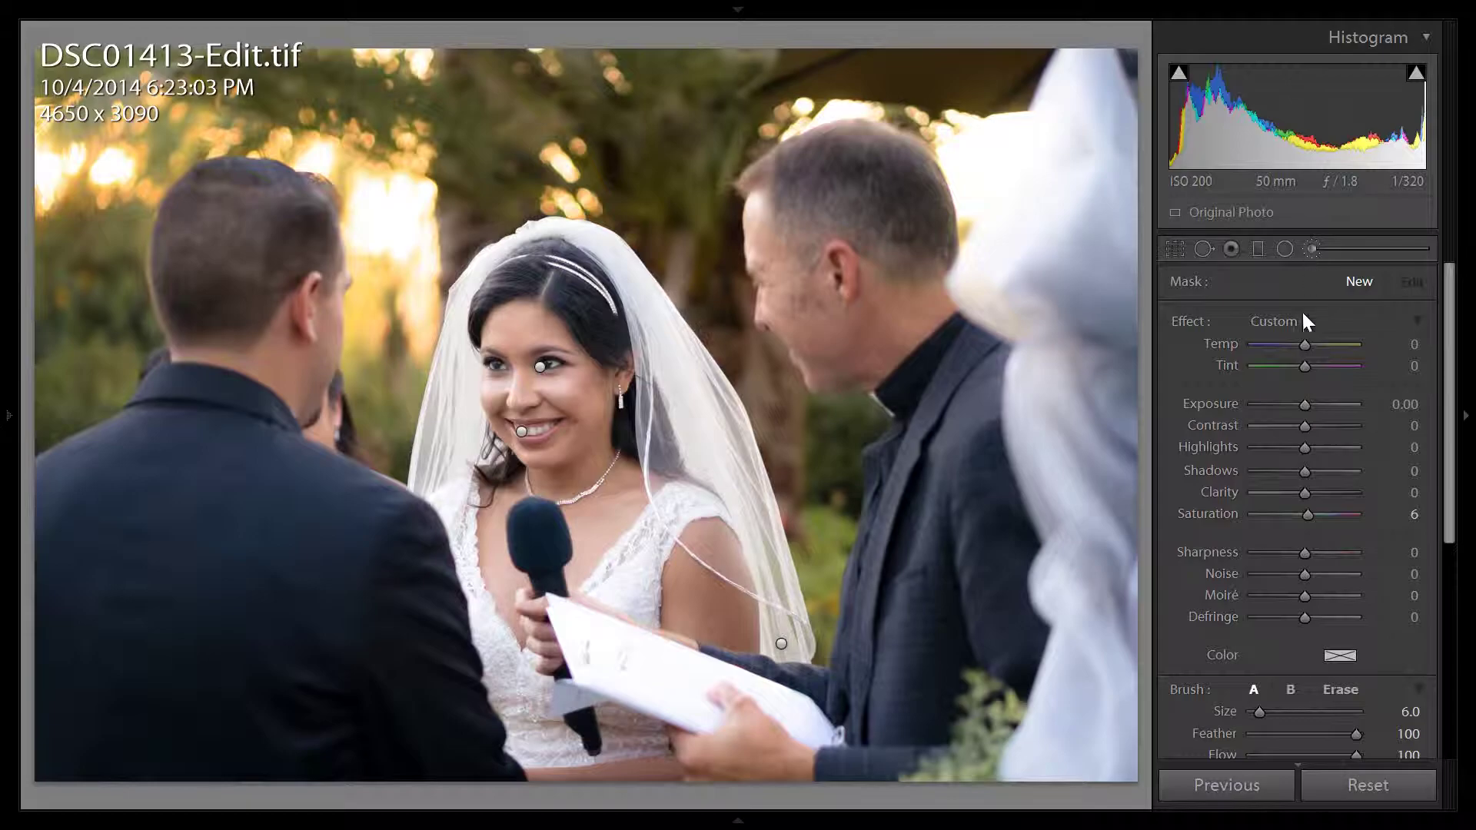
scroll(1304, 361, "down", 3)
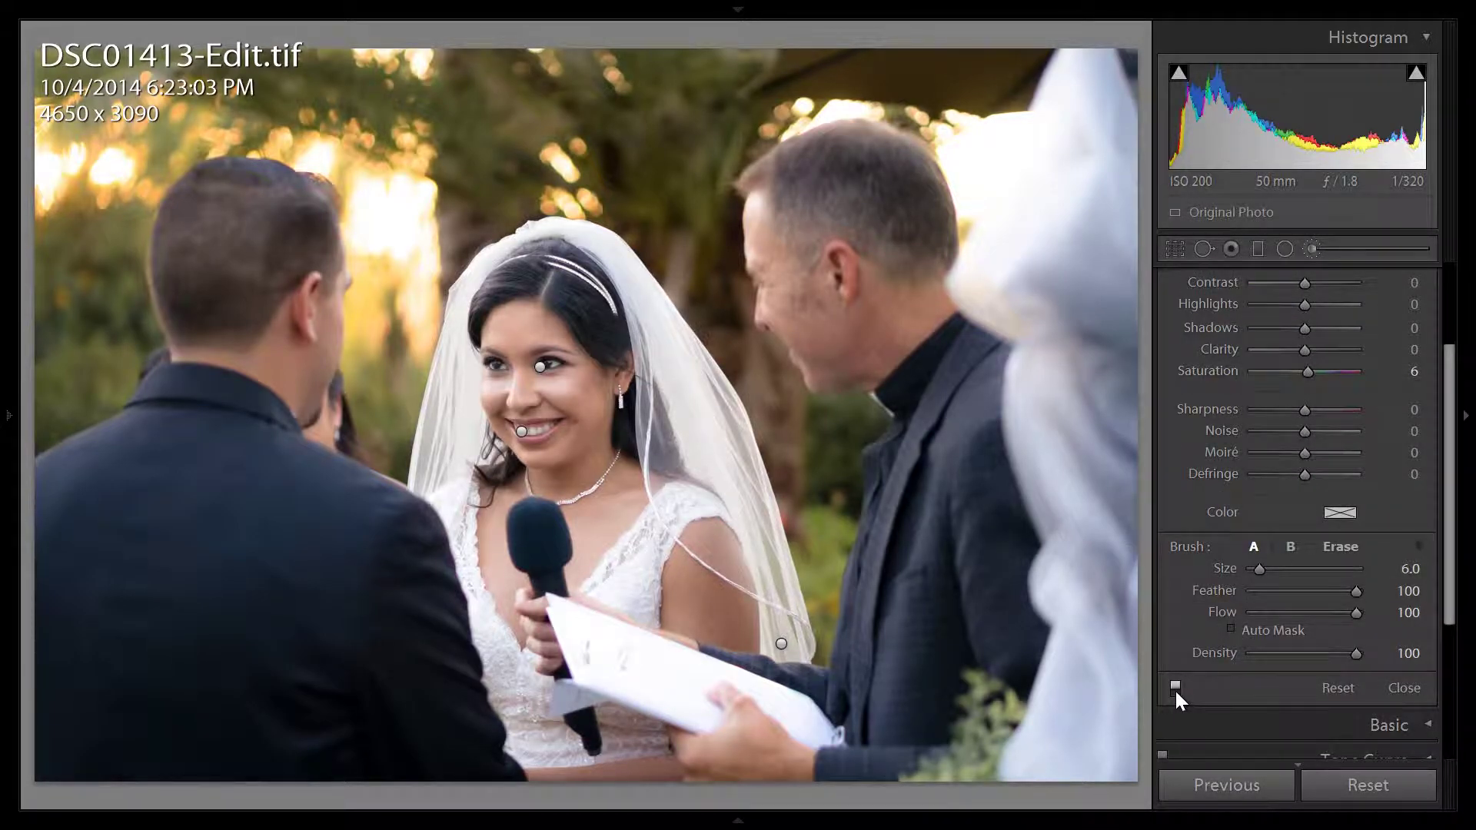
left_click(1175, 687)
left_click(1174, 687)
left_click(1175, 688)
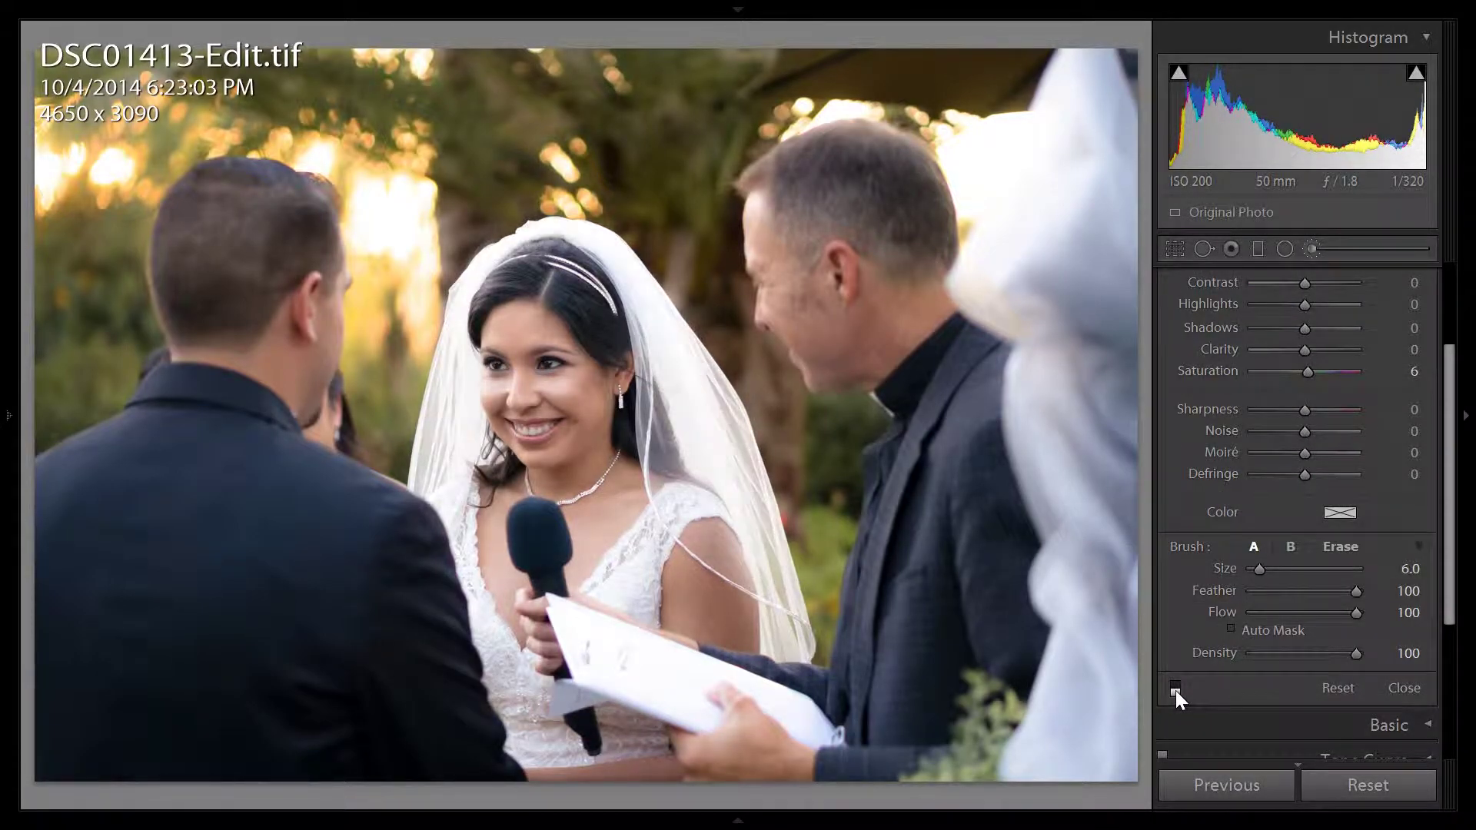
left_click(1175, 687)
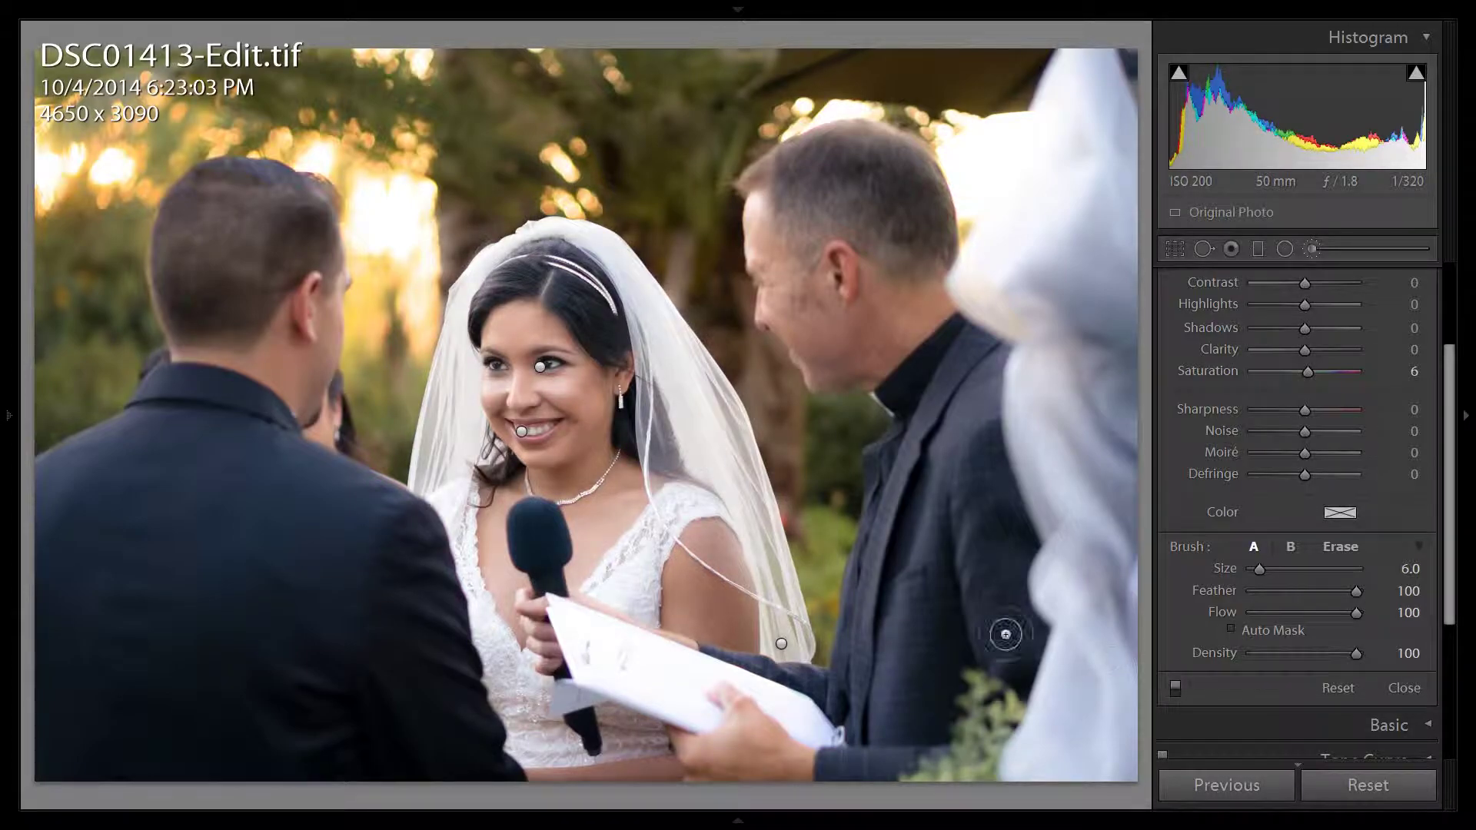
Select the existing brush adjustment on the bride's eyes, show its mask overlay and erase the mask from the eye on the image's left.
left_click(511, 366)
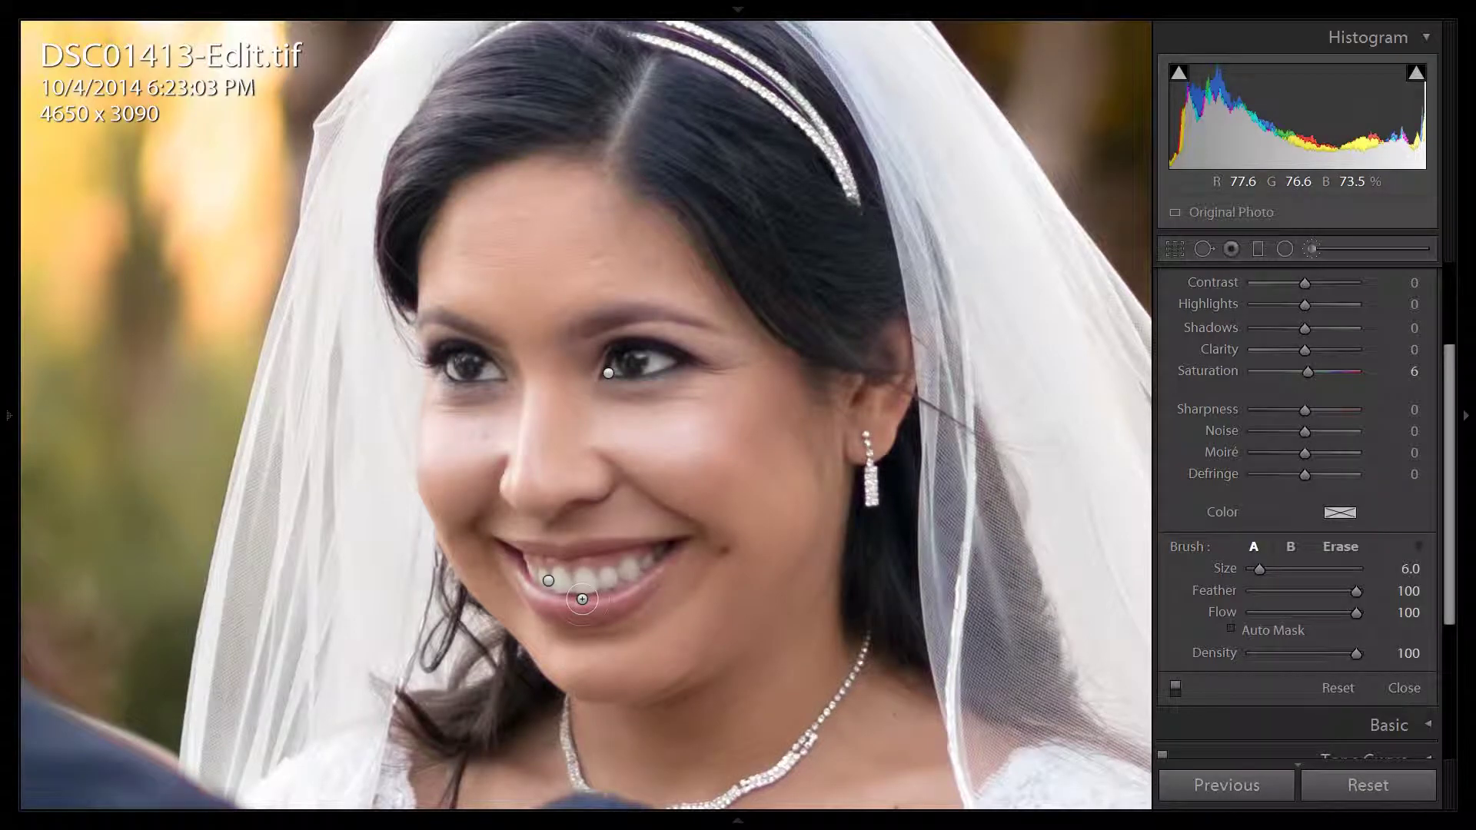
left_click(609, 374)
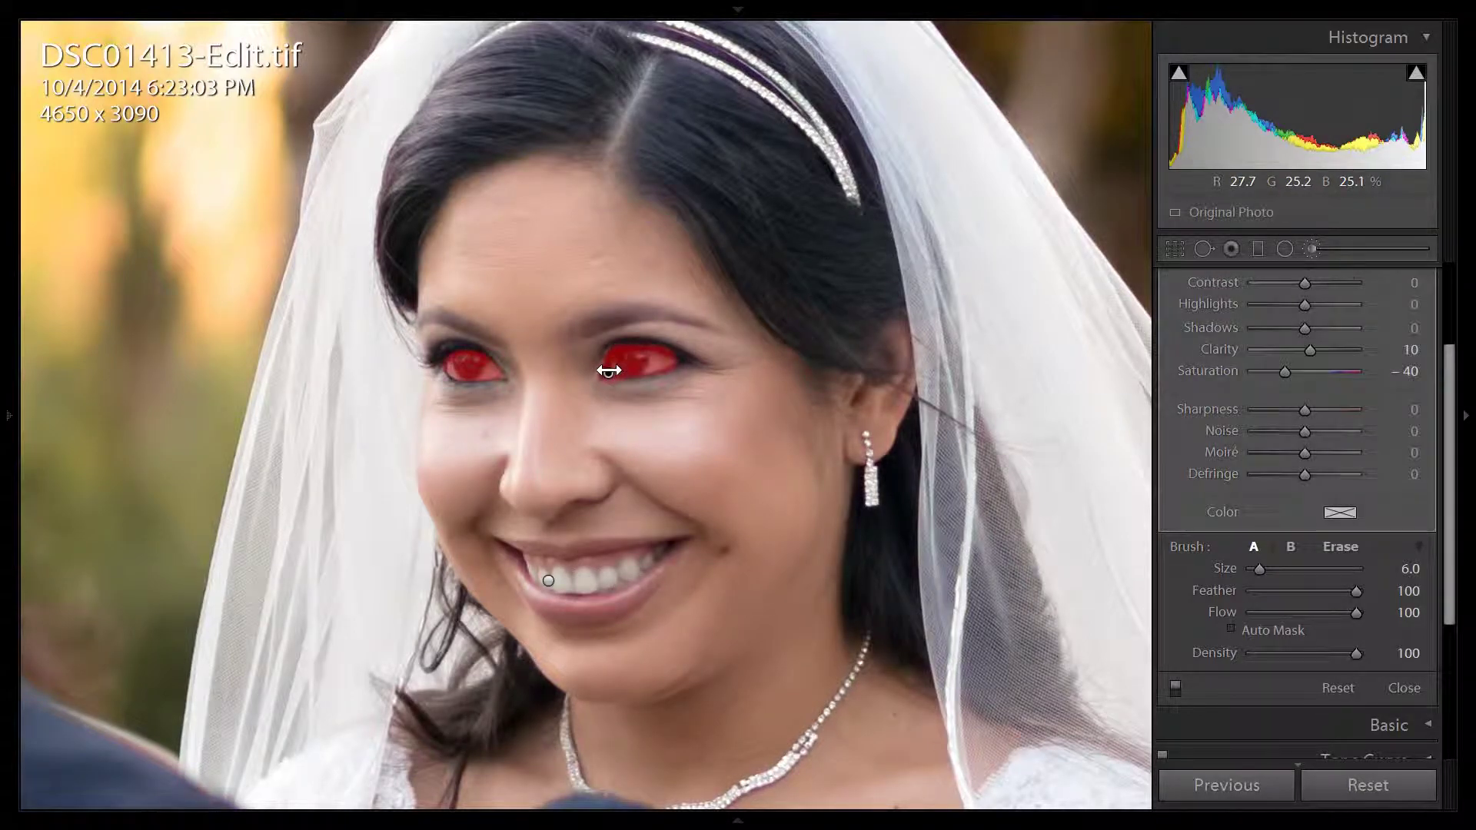
key("o")
mouse_move(488, 351)
left_mouse_down("alt")
mouse_move(480, 382)
mouse_move(453, 366)
mouse_move(481, 362)
left_mouse_up("alt")
left_click_drag(1307, 612, 1378, 612)
mouse_move(497, 376)
left_mouse_down("alt")
mouse_move(463, 374)
mouse_move(476, 378)
left_mouse_up("alt")
Repaint the mask over the bride's unmasked eye using a feather of 39 and brush sizes of 5 and 4.
key("ctrl+equal")
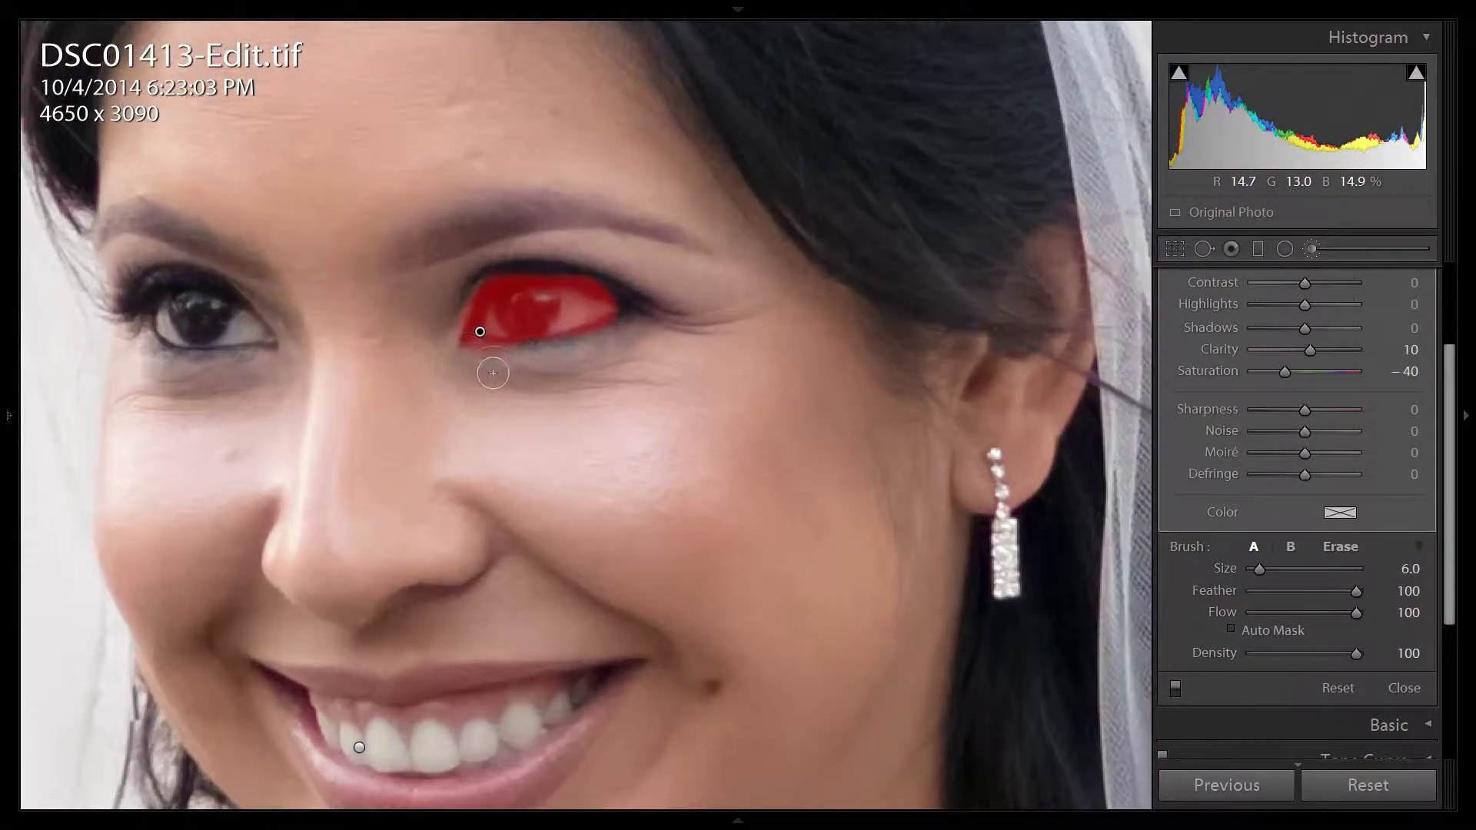
left_click_drag(296, 359, 498, 405)
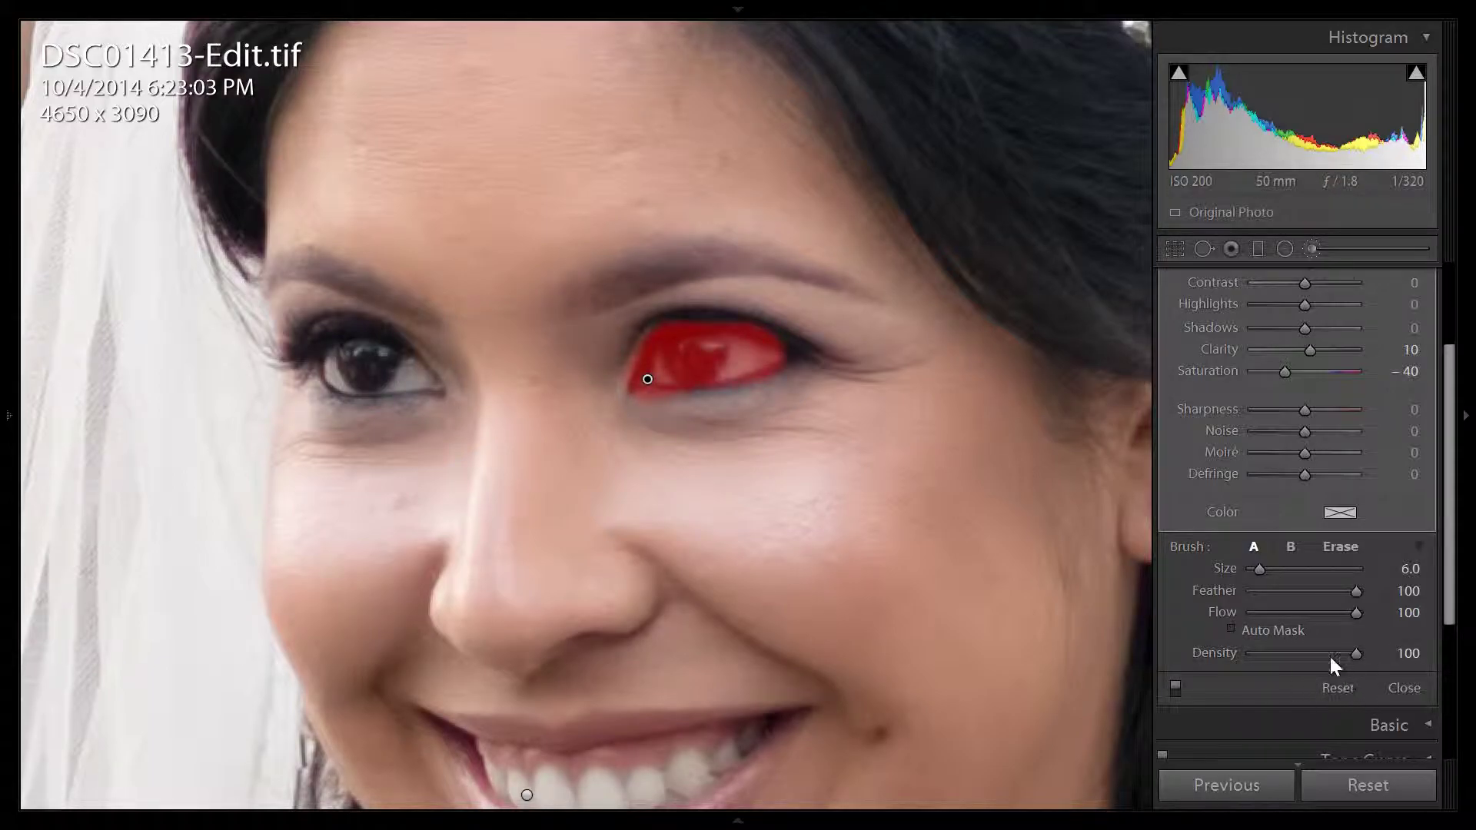
left_click(1294, 591)
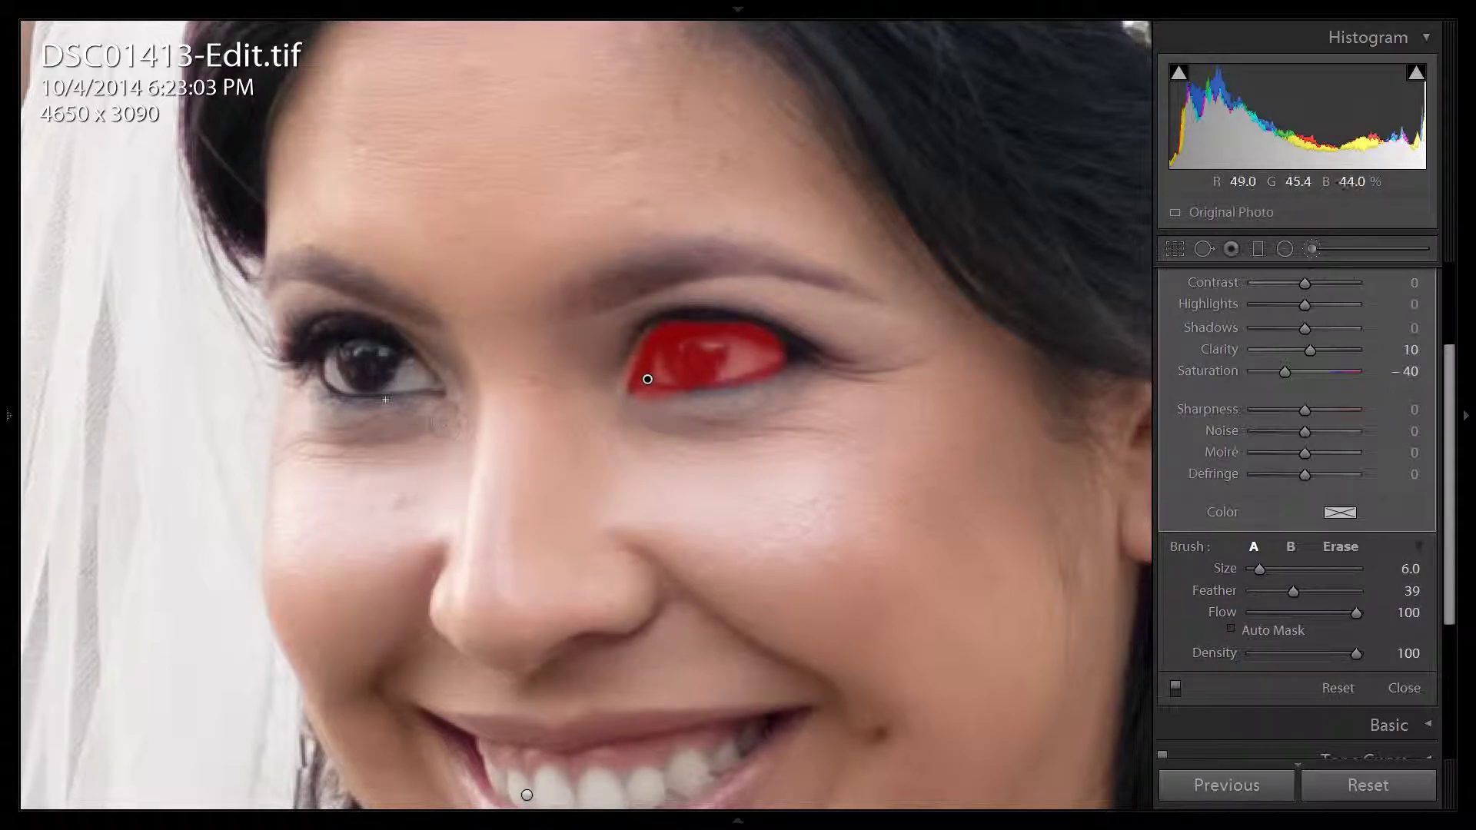
mouse_move(344, 379)
left_mouse_down()
mouse_move(331, 361)
mouse_move(351, 350)
mouse_move(391, 362)
left_mouse_up()
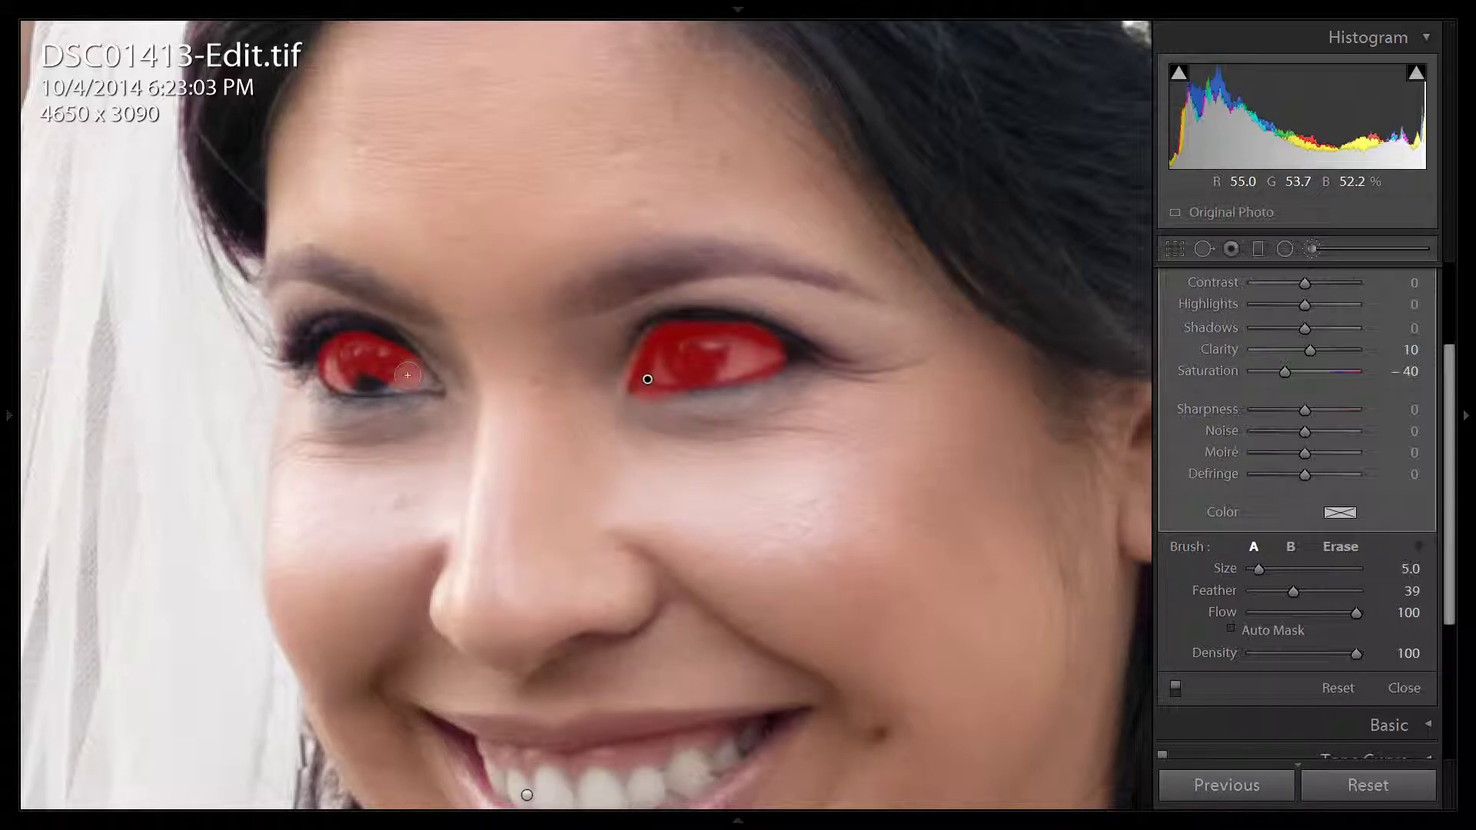
left_click_drag(348, 378, 421, 380)
key("alt")
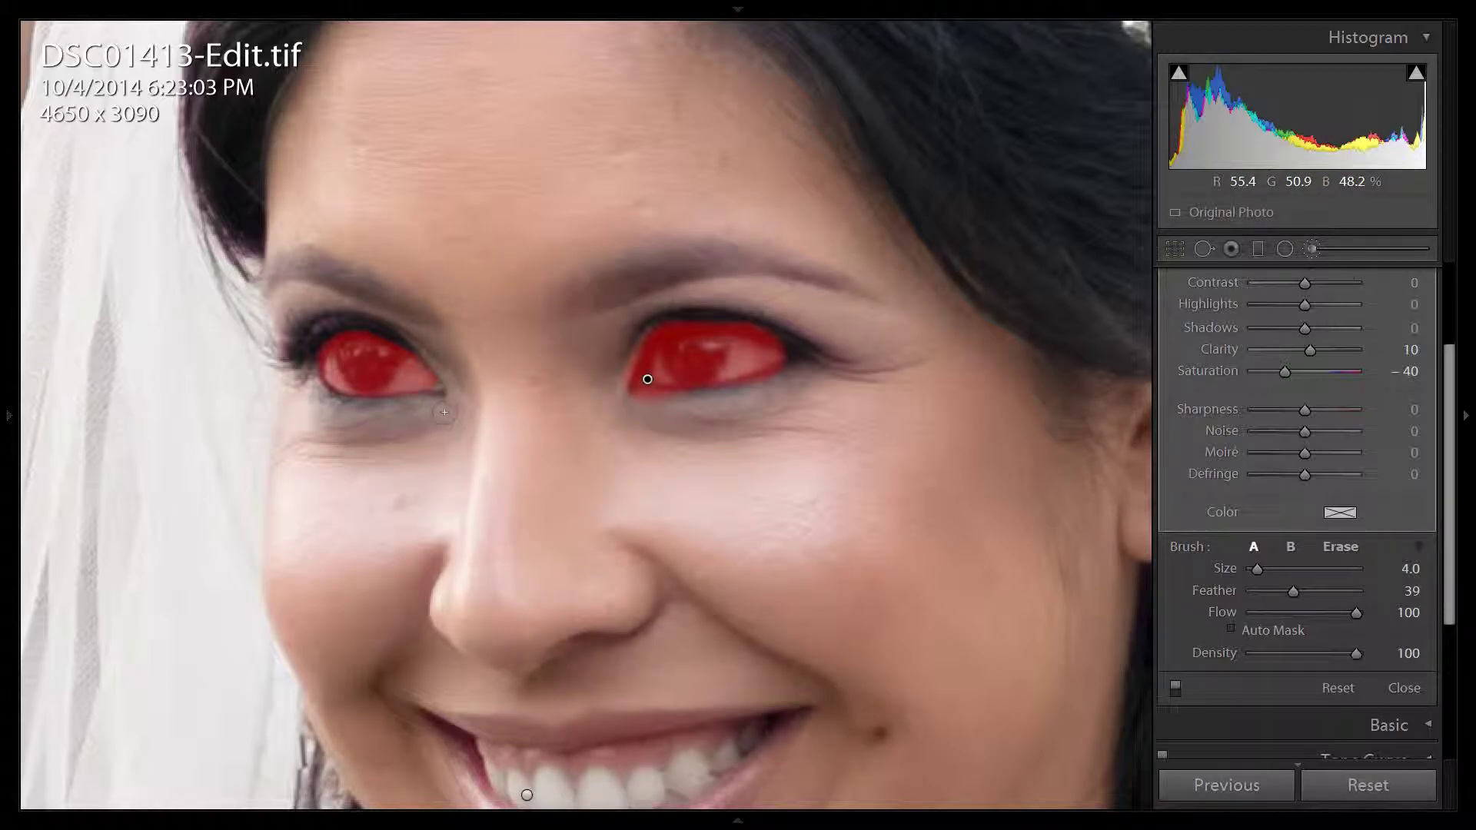
key("ctrl+minus")
key("ctrl+minus")
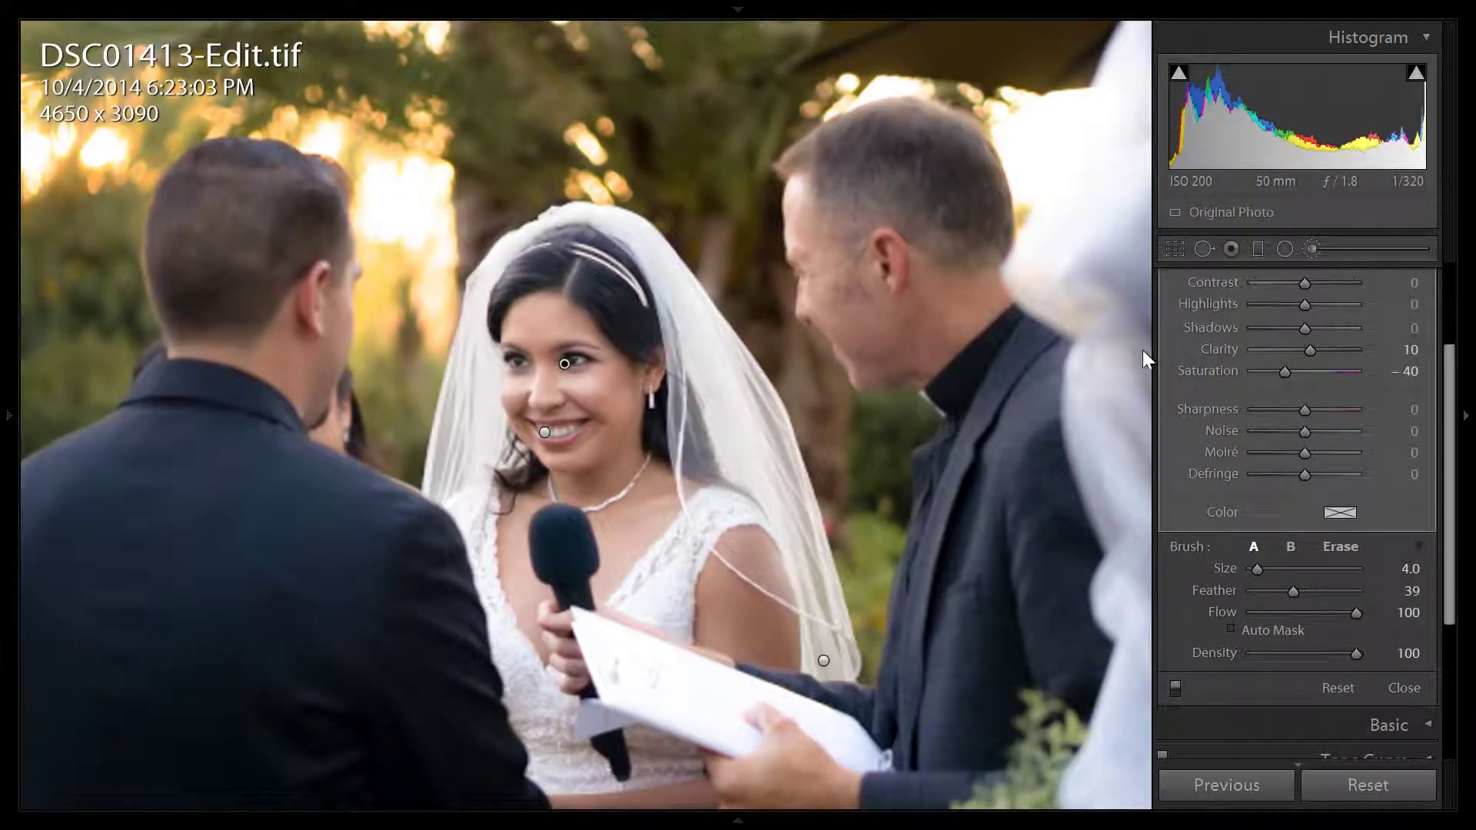
Close the Adjustment Brush and go two photos forward to DSC01594.ARW.
left_click(1314, 242)
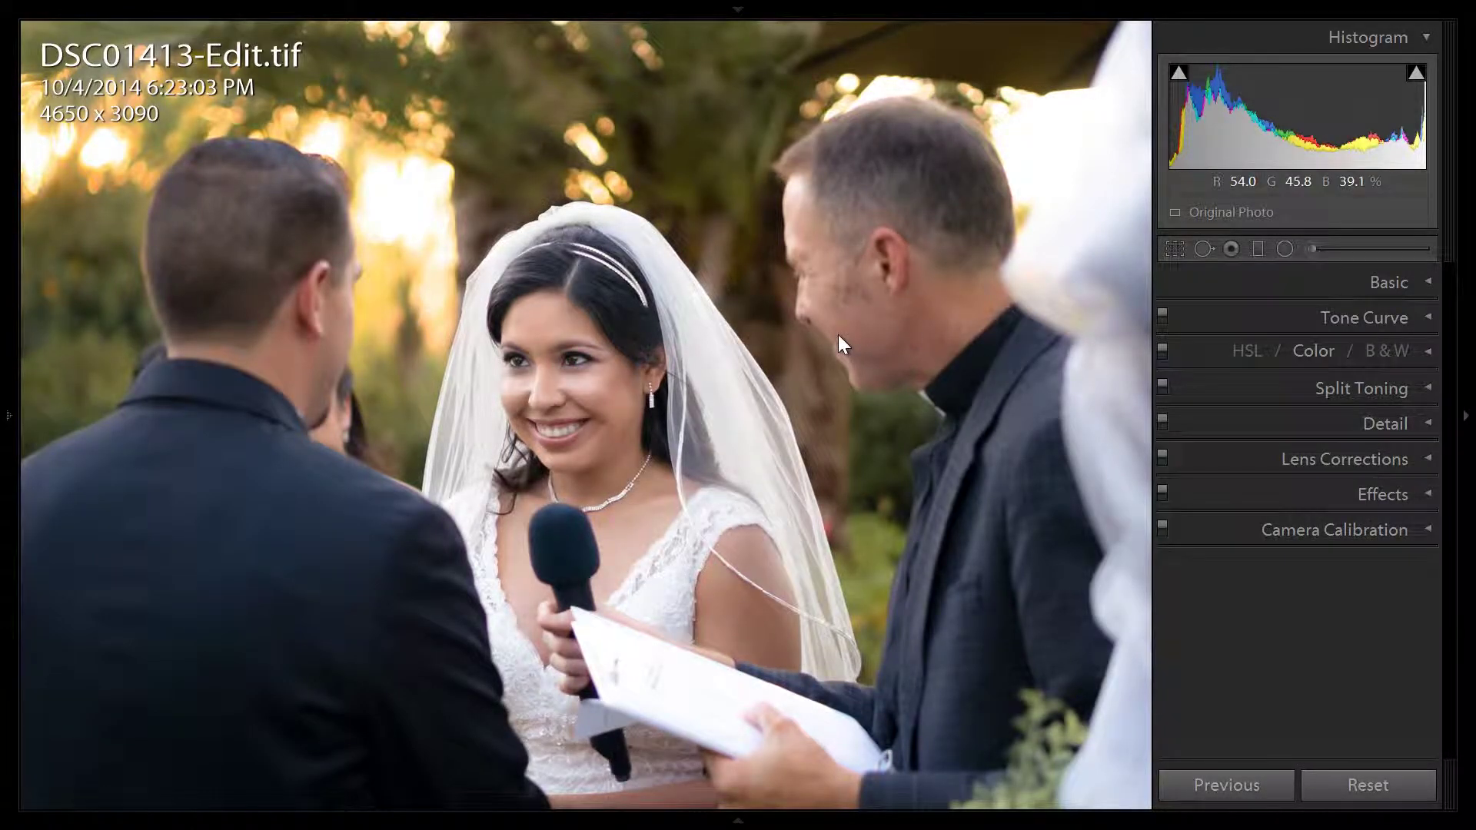
key("Right")
key("Right")
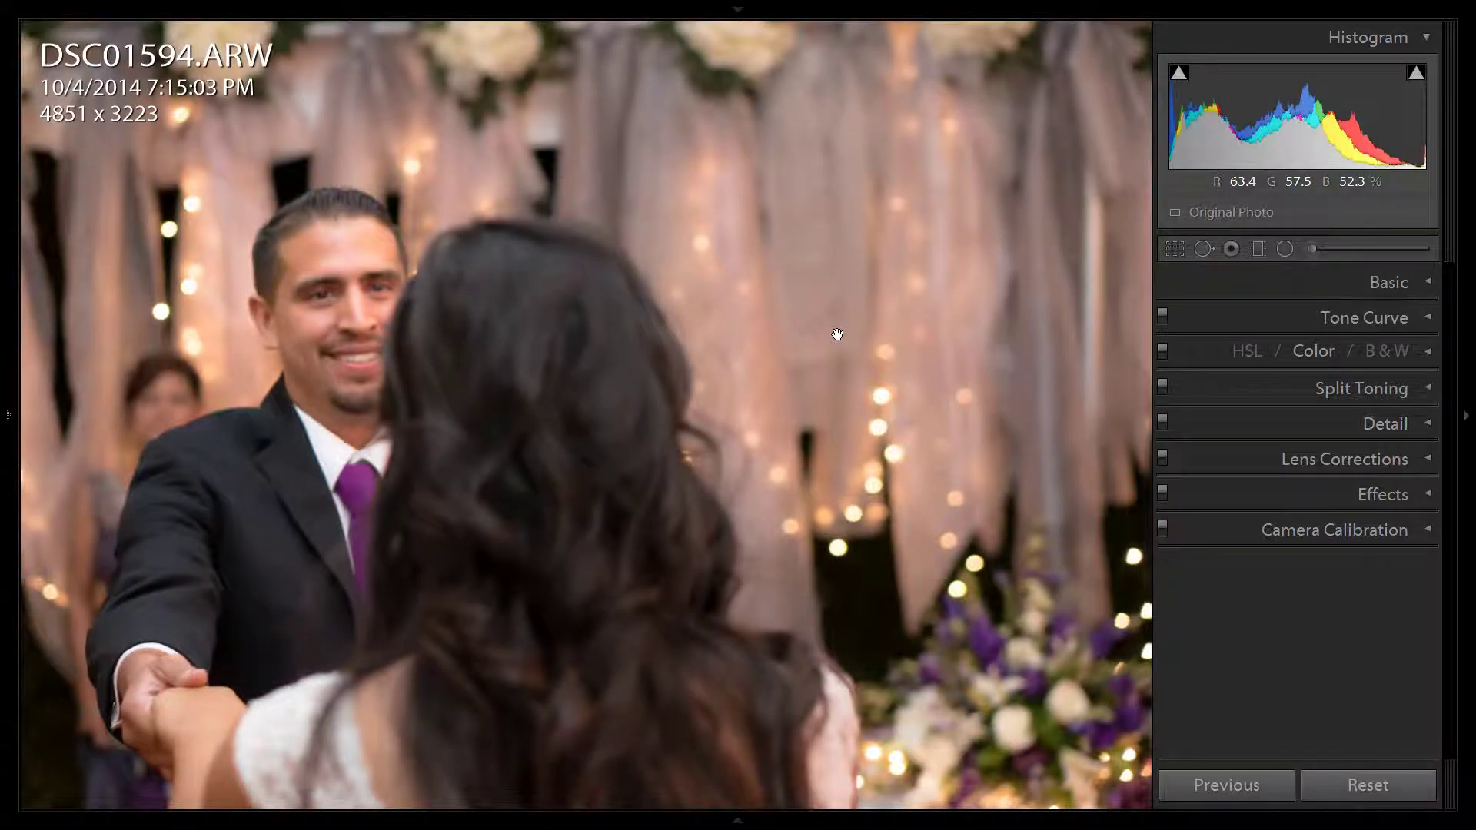
Activate the Adjustment Brush on DSC01594.ARW and compare the photo with and without its local brush edits.
left_click(1319, 251)
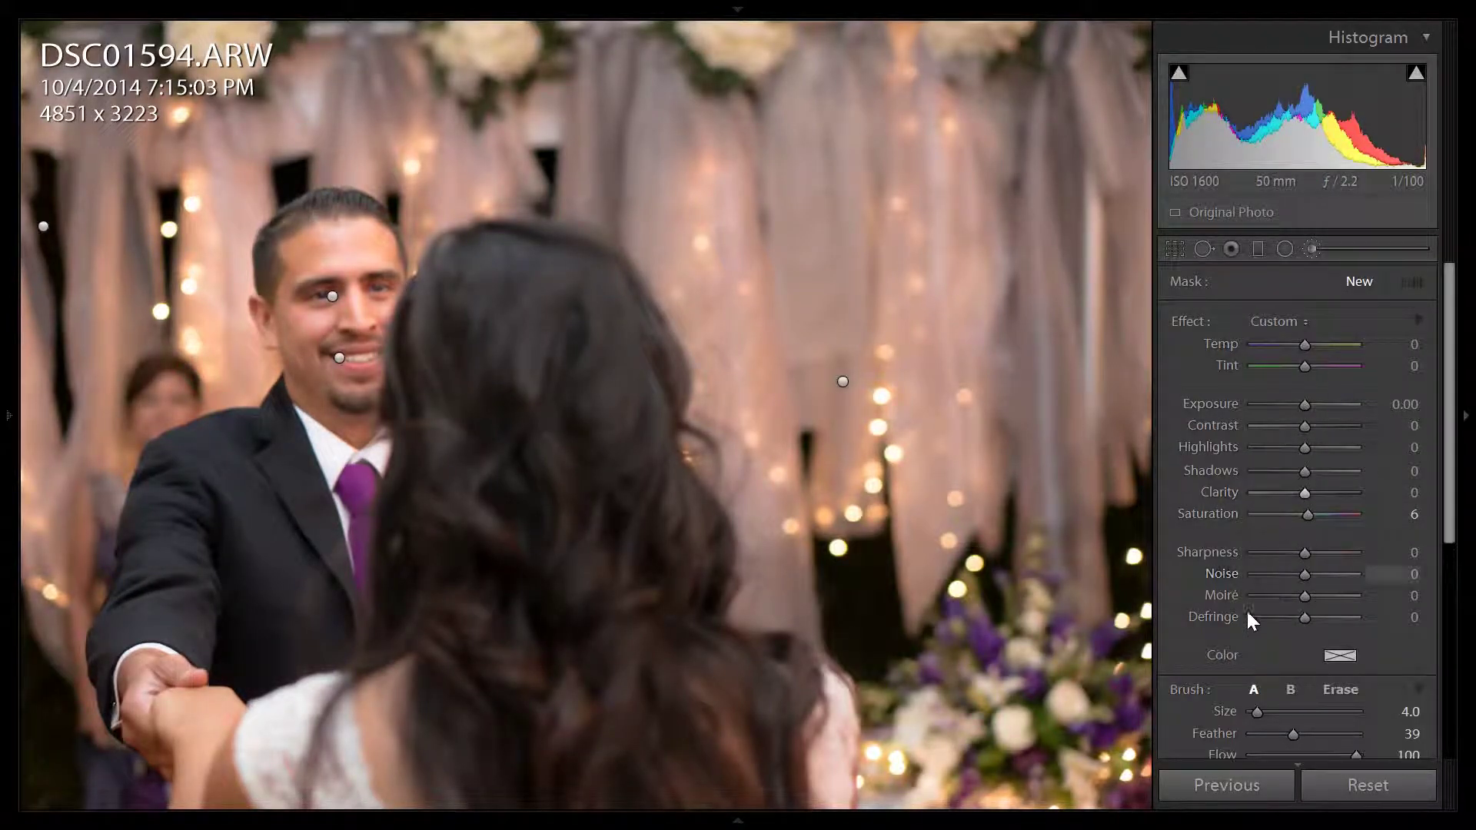
scroll(1244, 610, "down", 2)
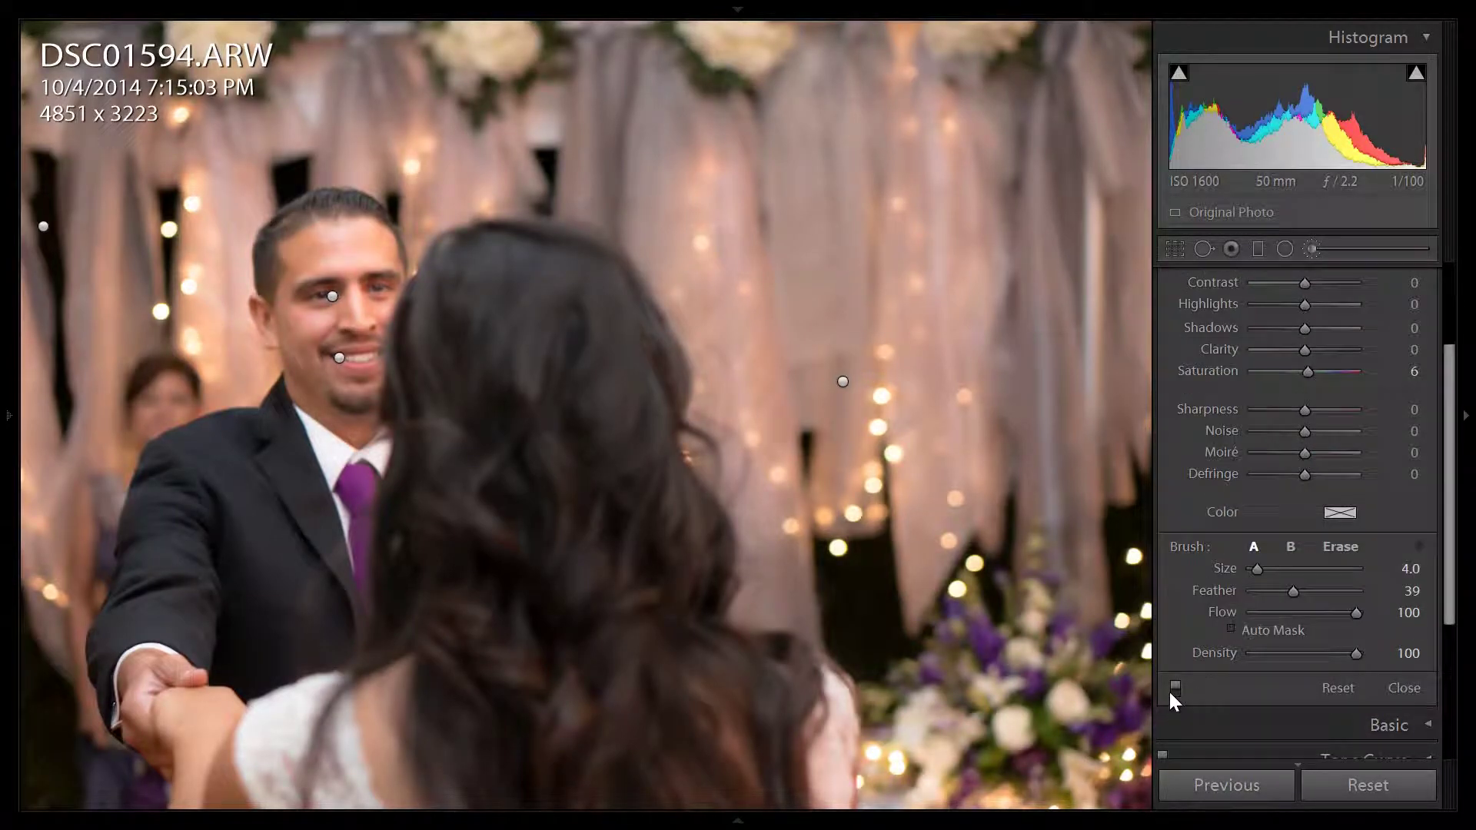
left_click(1174, 688)
left_click(1175, 688)
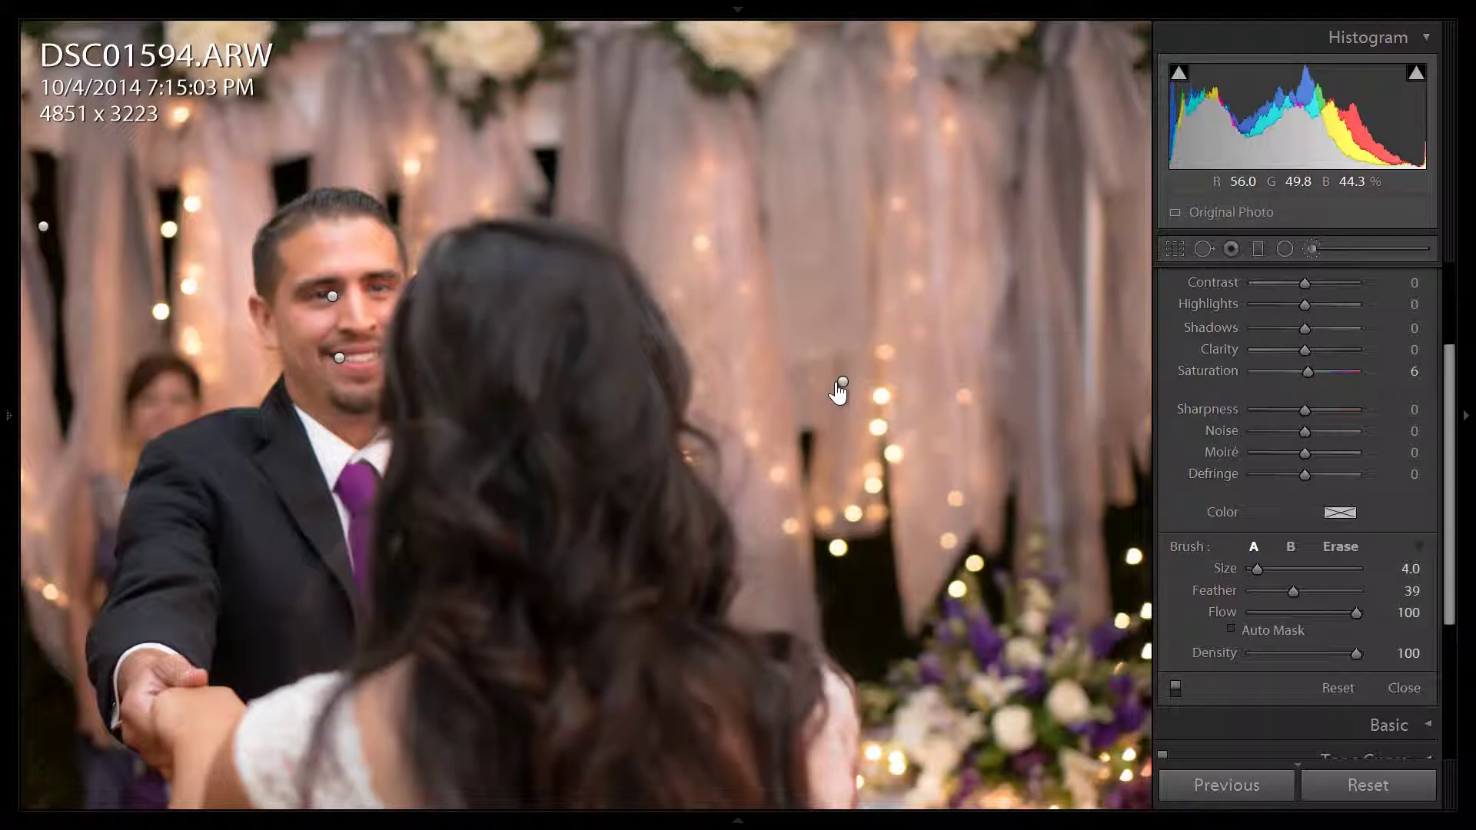
Delete the existing brush adjustments on the draped backdrop behind the couple.
mouse_move(843, 382)
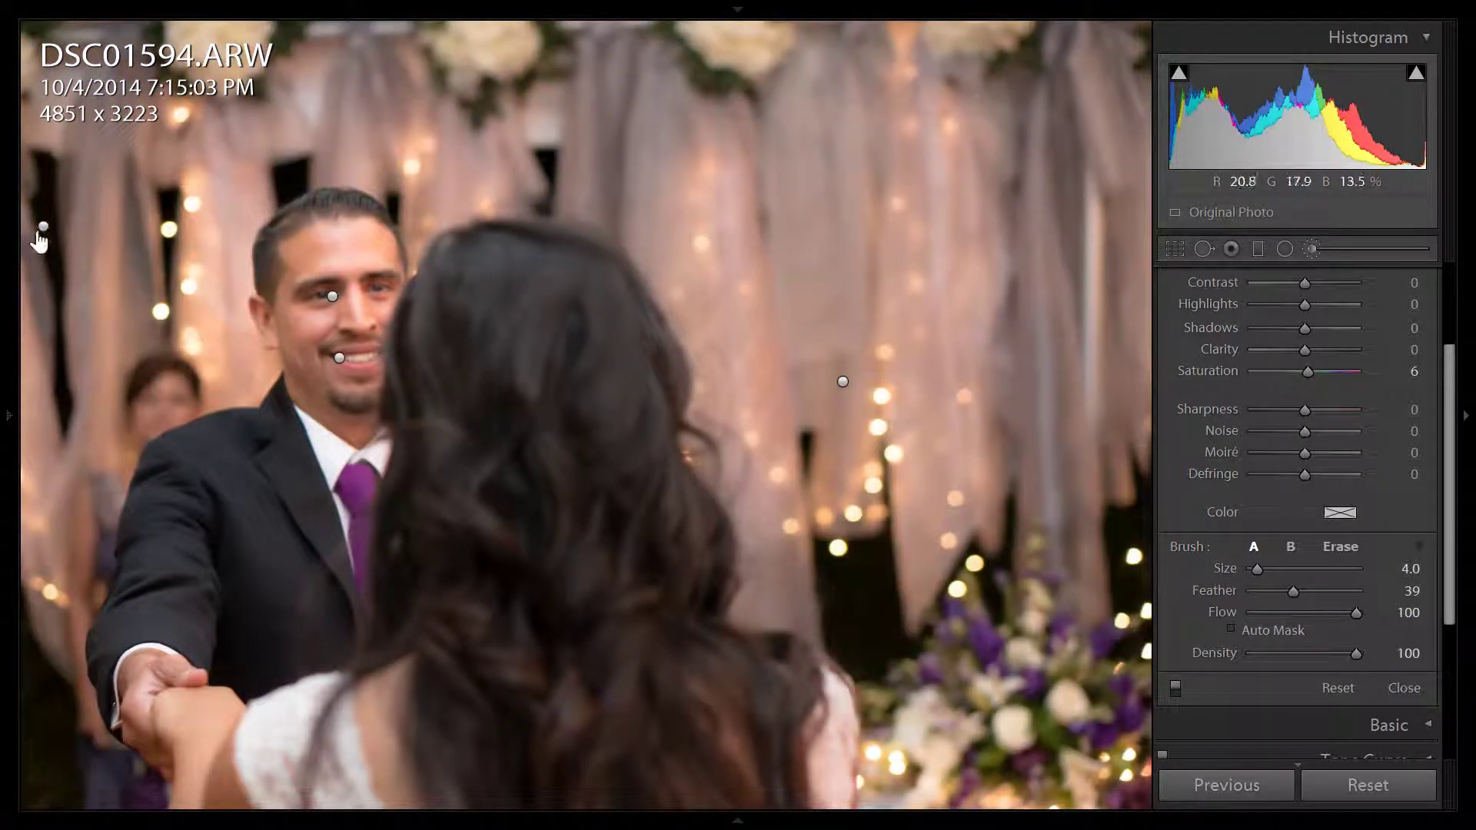
mouse_move(39, 240)
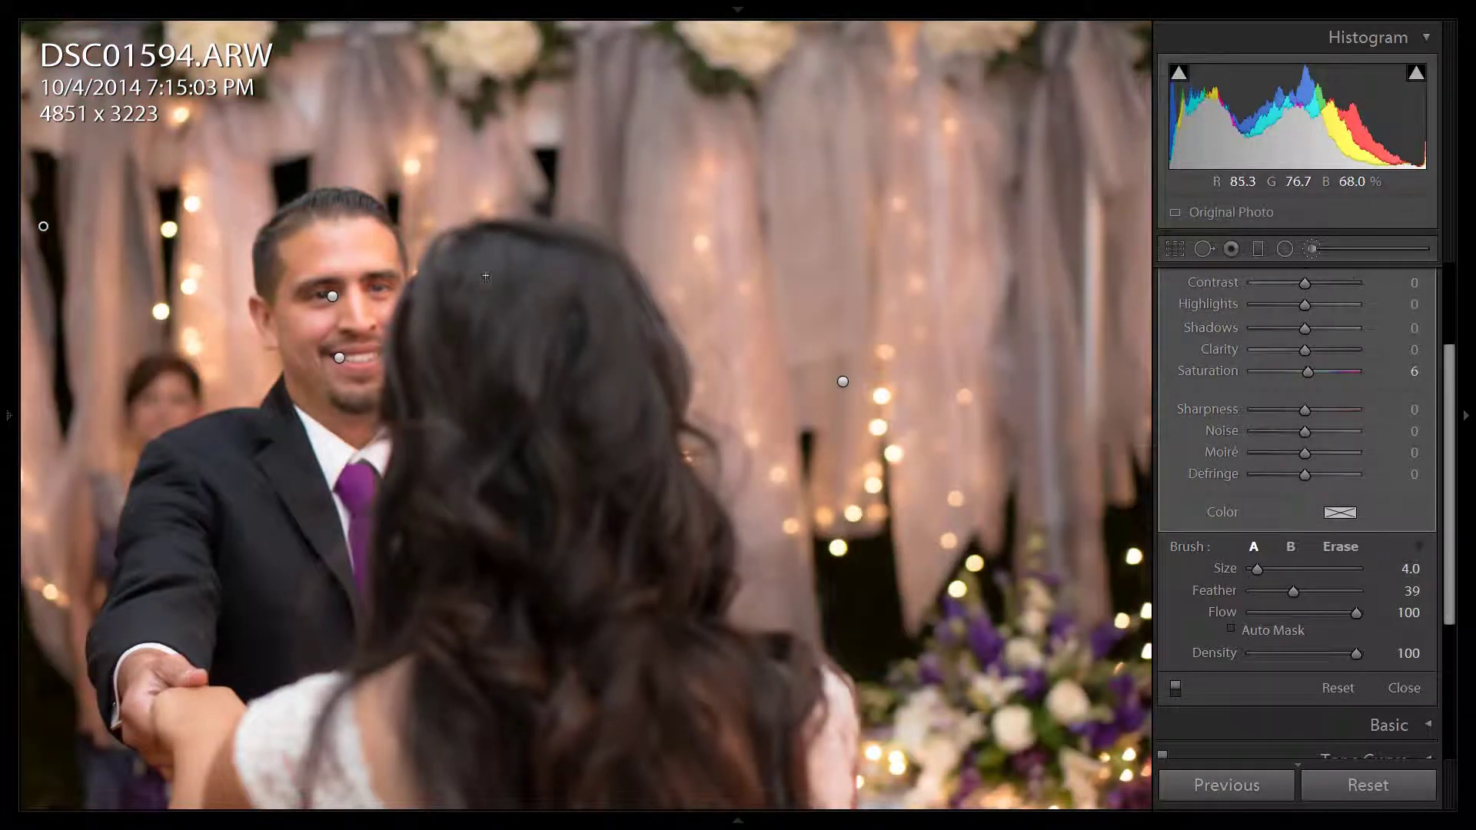
left_click(842, 382)
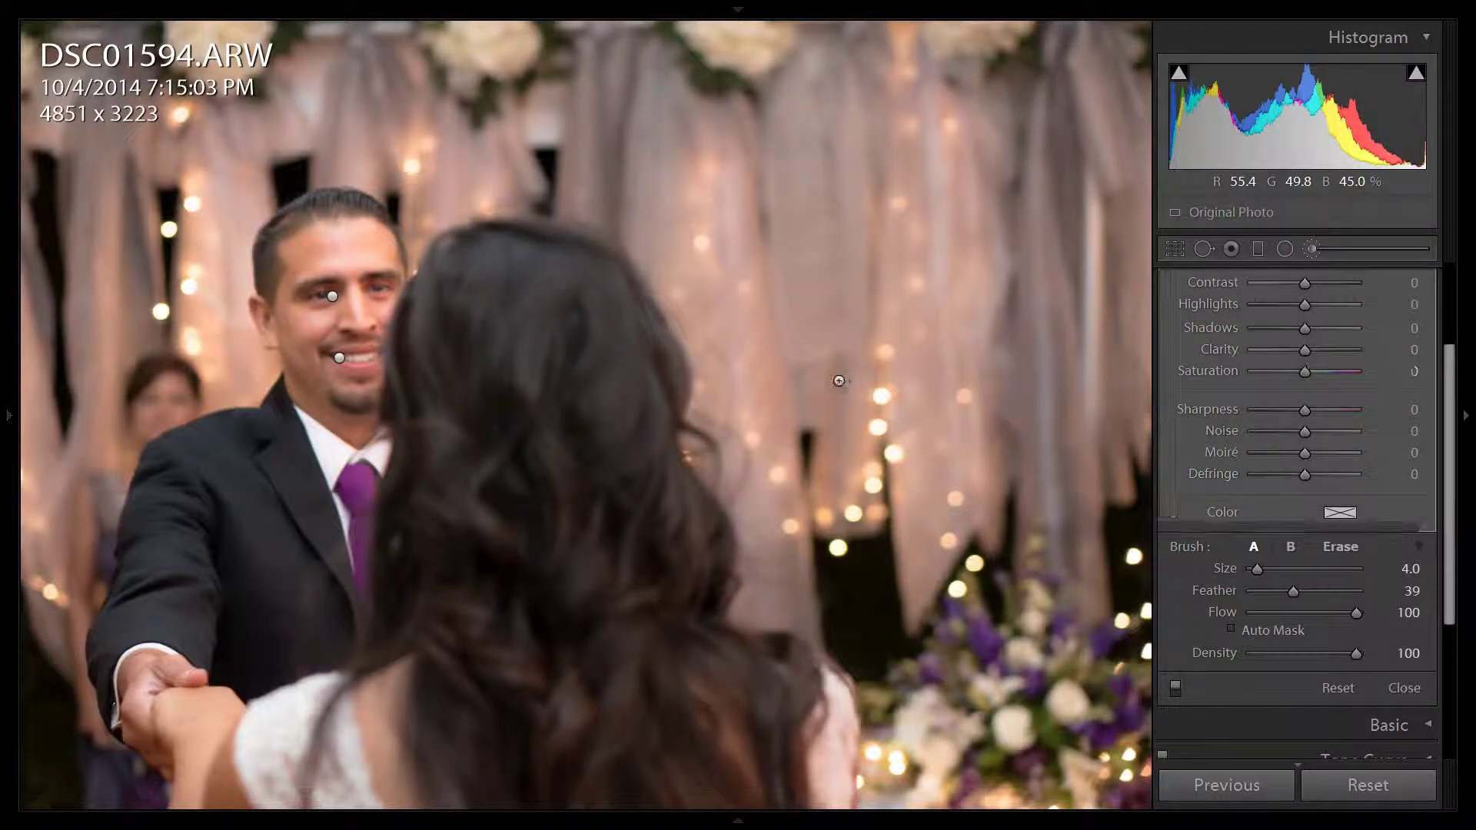
key("Delete")
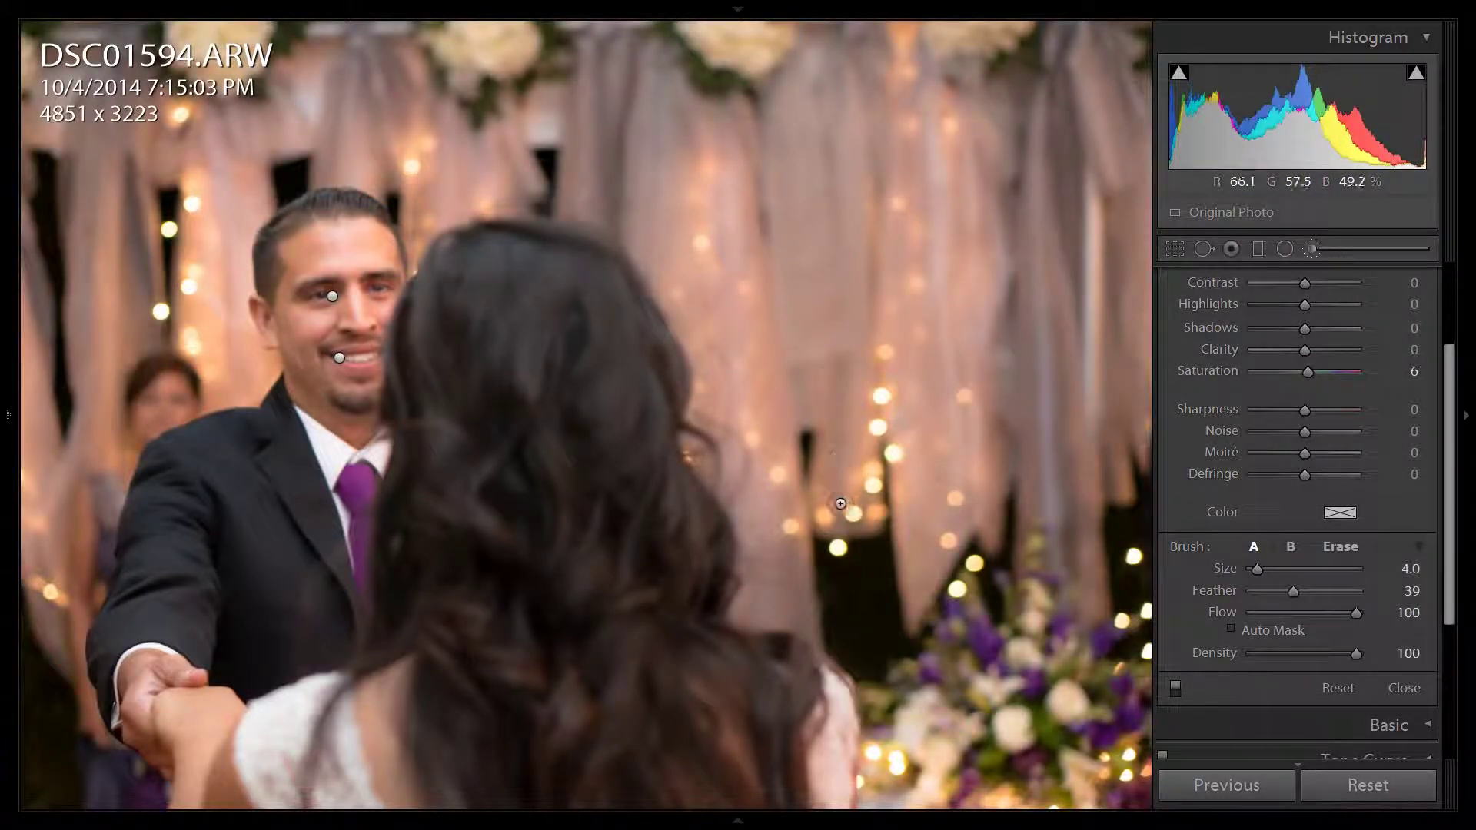
Paint a new brush adjustment with a large brush across the draped backdrop and the flowers beside the couple.
scroll(841, 502, "up", 4)
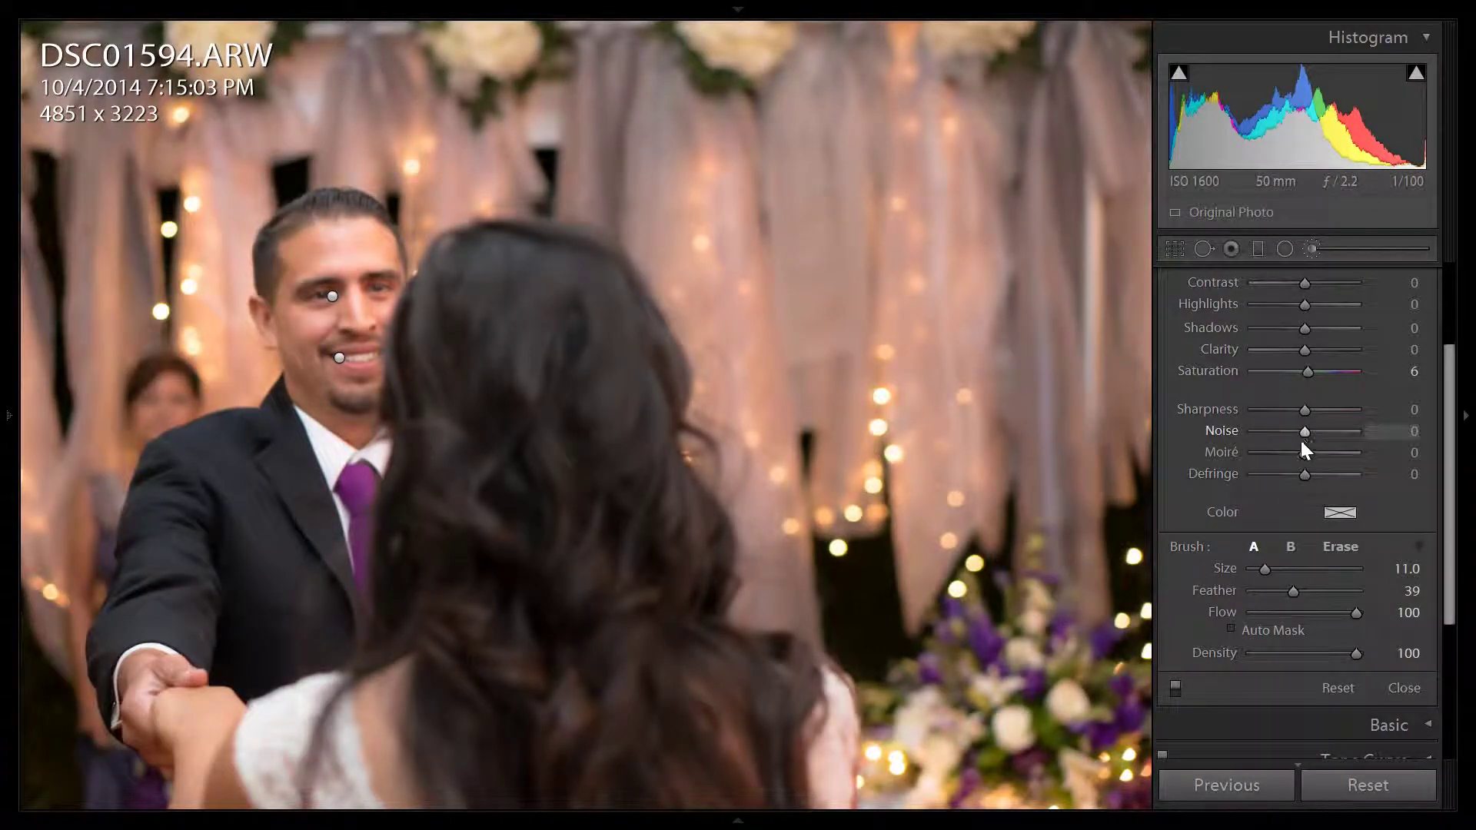
key("Tab")
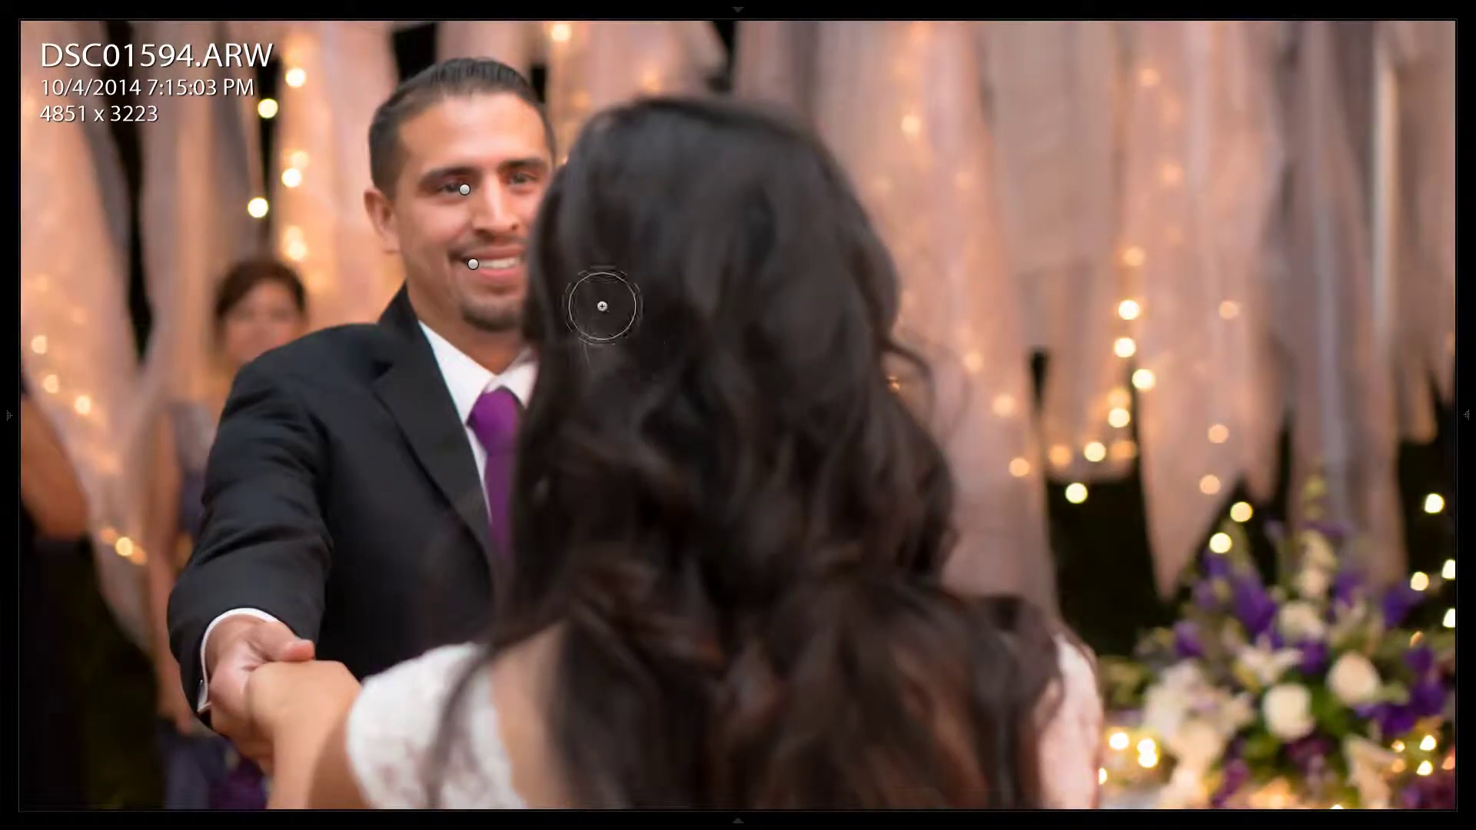
key("ctrl+minus")
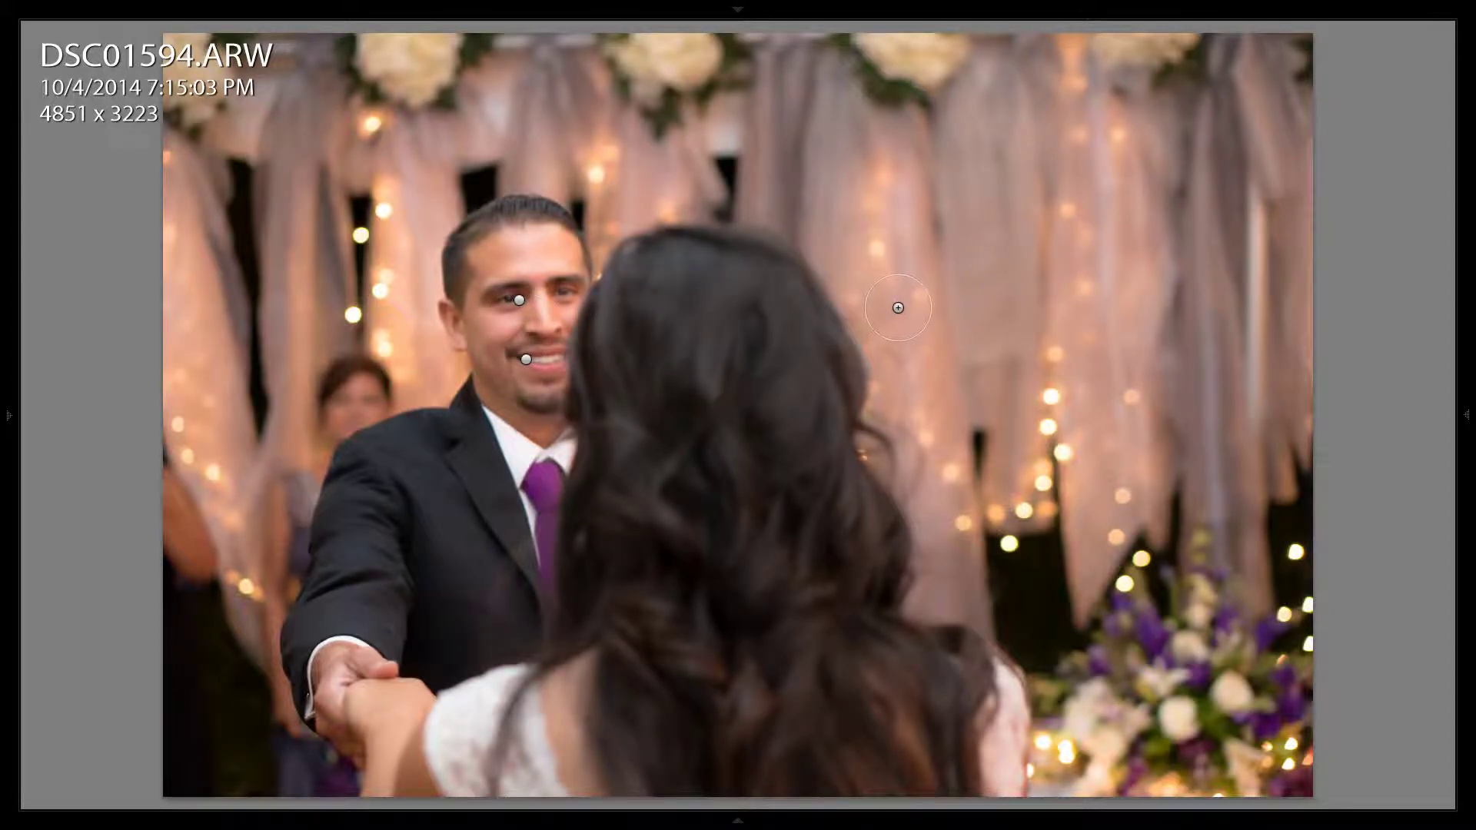
scroll(263, 198, "up", 5)
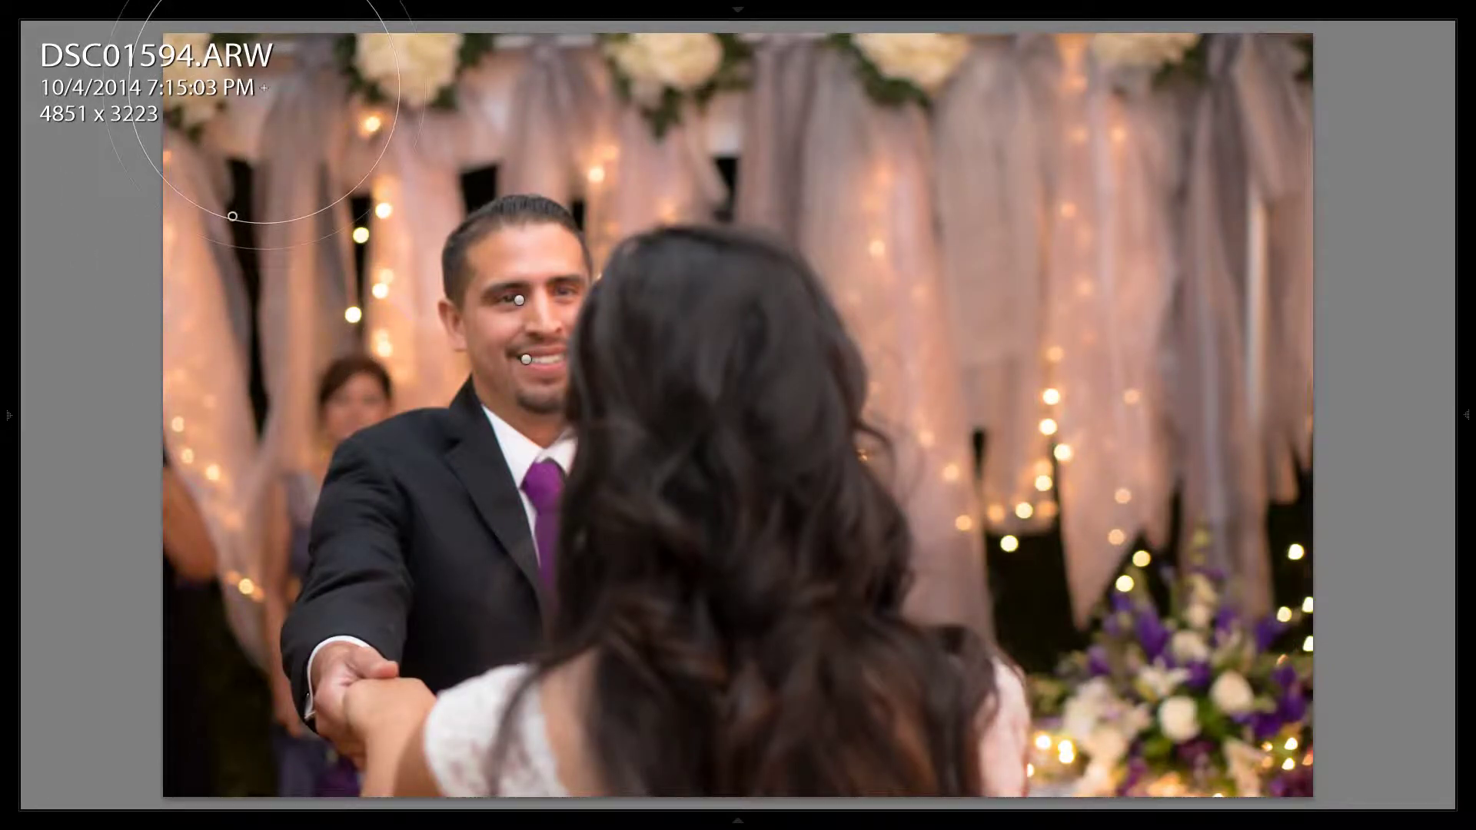
mouse_move(264, 87)
left_mouse_down()
mouse_move(265, 100)
mouse_move(400, 35)
mouse_move(501, 16)
mouse_move(1107, 153)
mouse_move(1214, 653)
mouse_move(1273, 140)
mouse_move(1238, 165)
left_mouse_up()
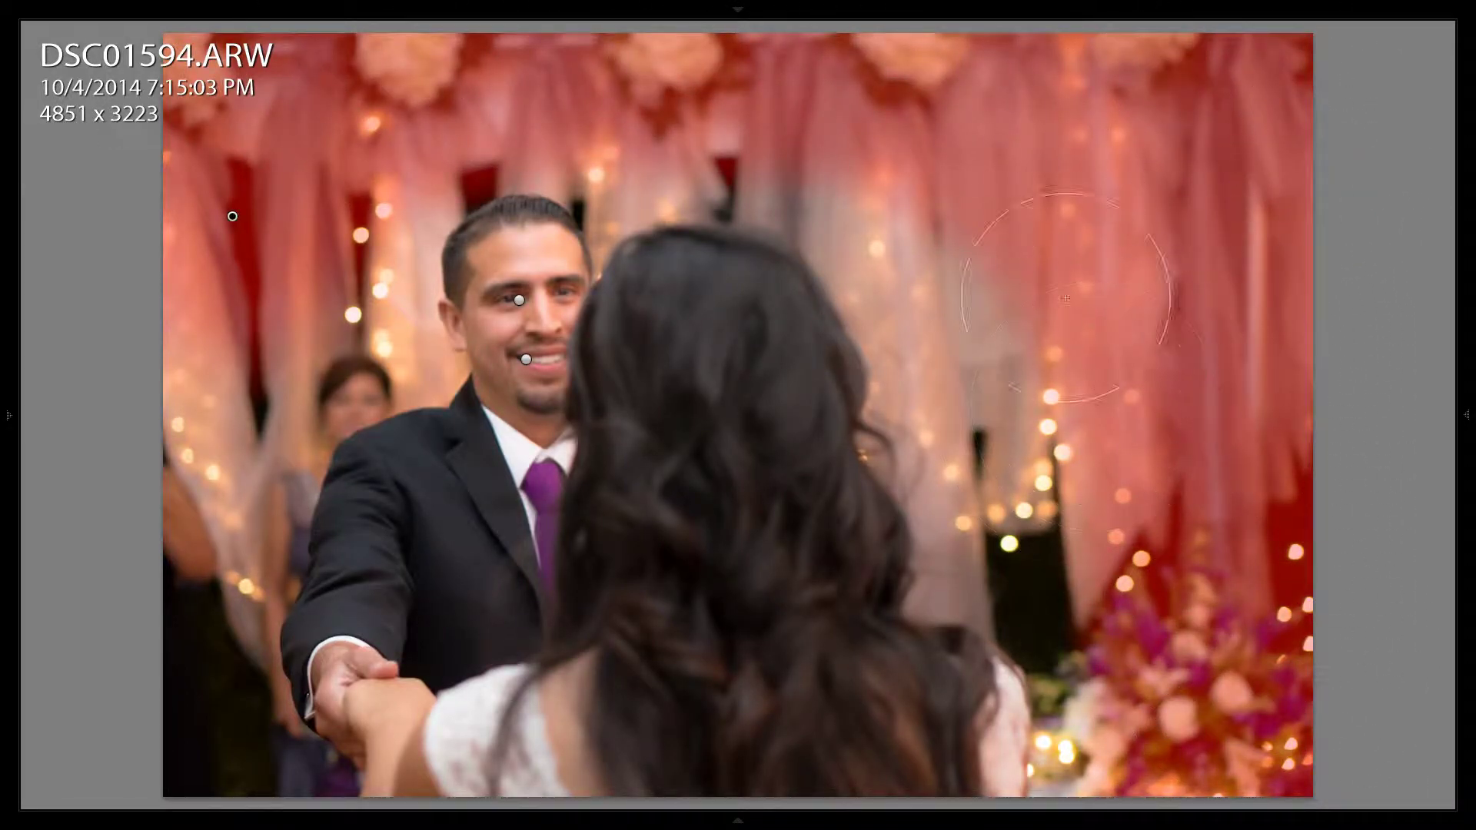
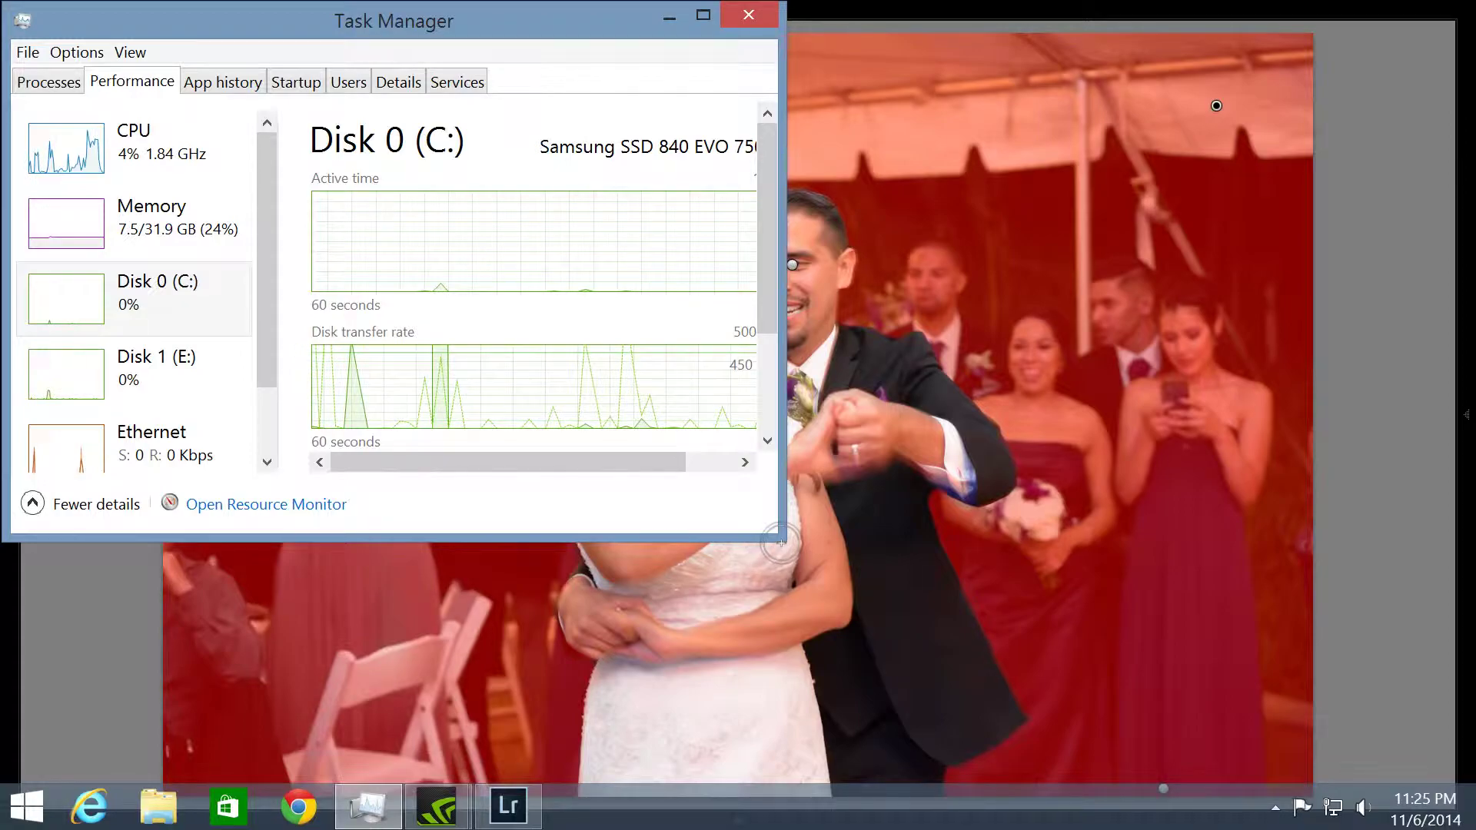
Examine the system's disk and CPU performance graphs in Task Manager and minimize its window.
left_click_drag(778, 541, 1216, 734)
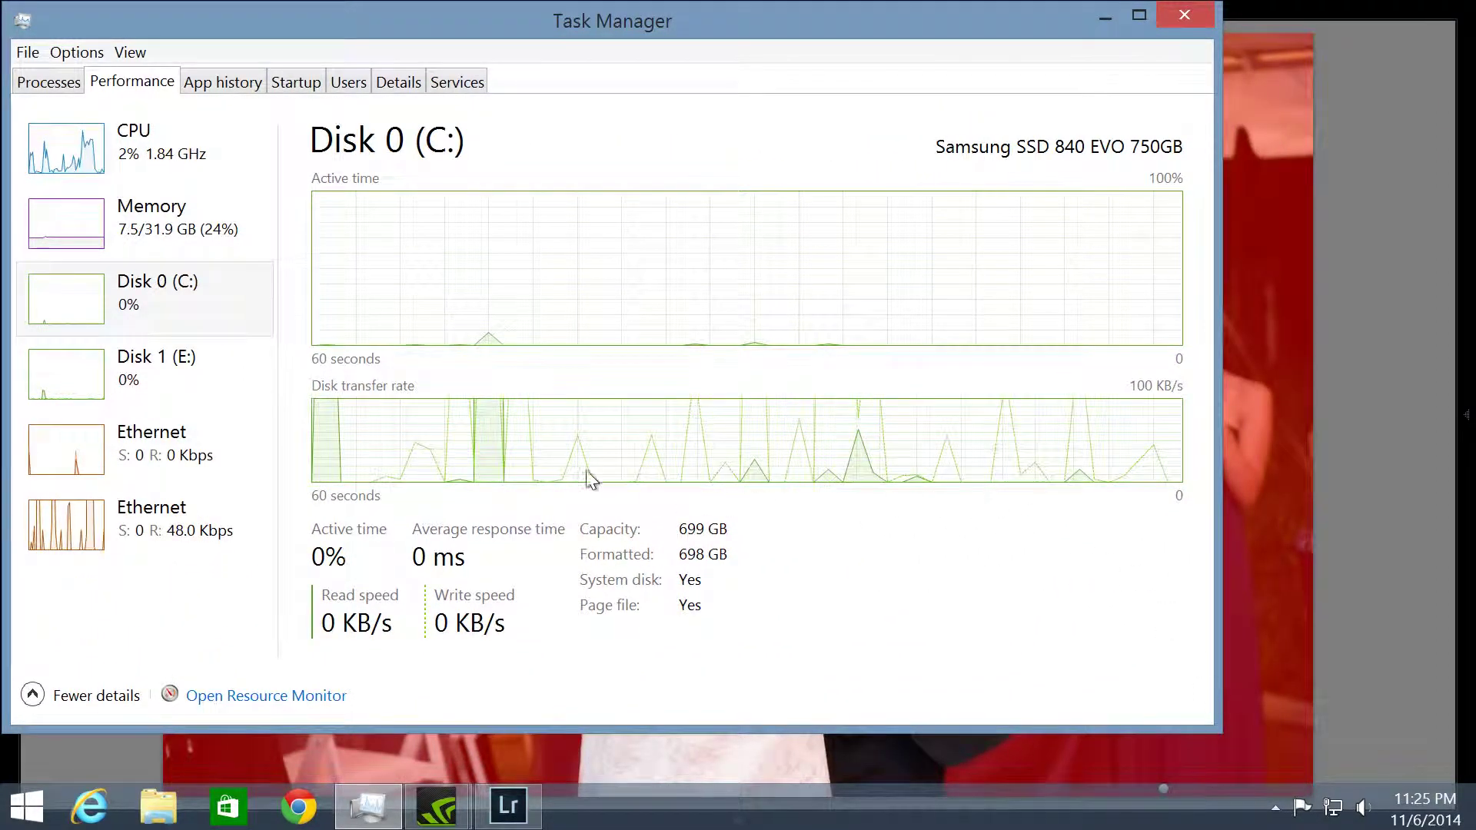
left_click(190, 158)
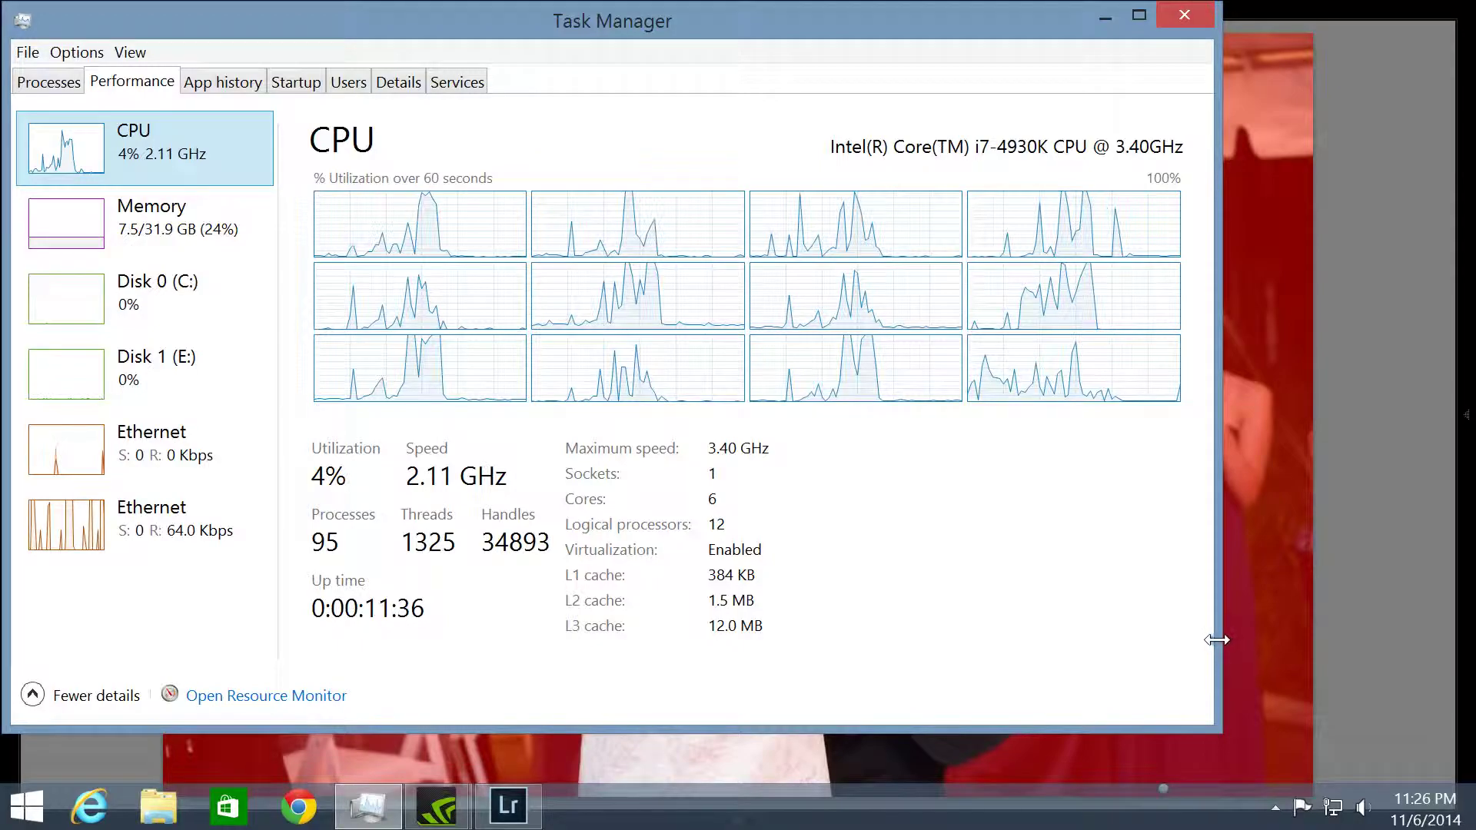
left_click_drag(1217, 640, 1000, 637)
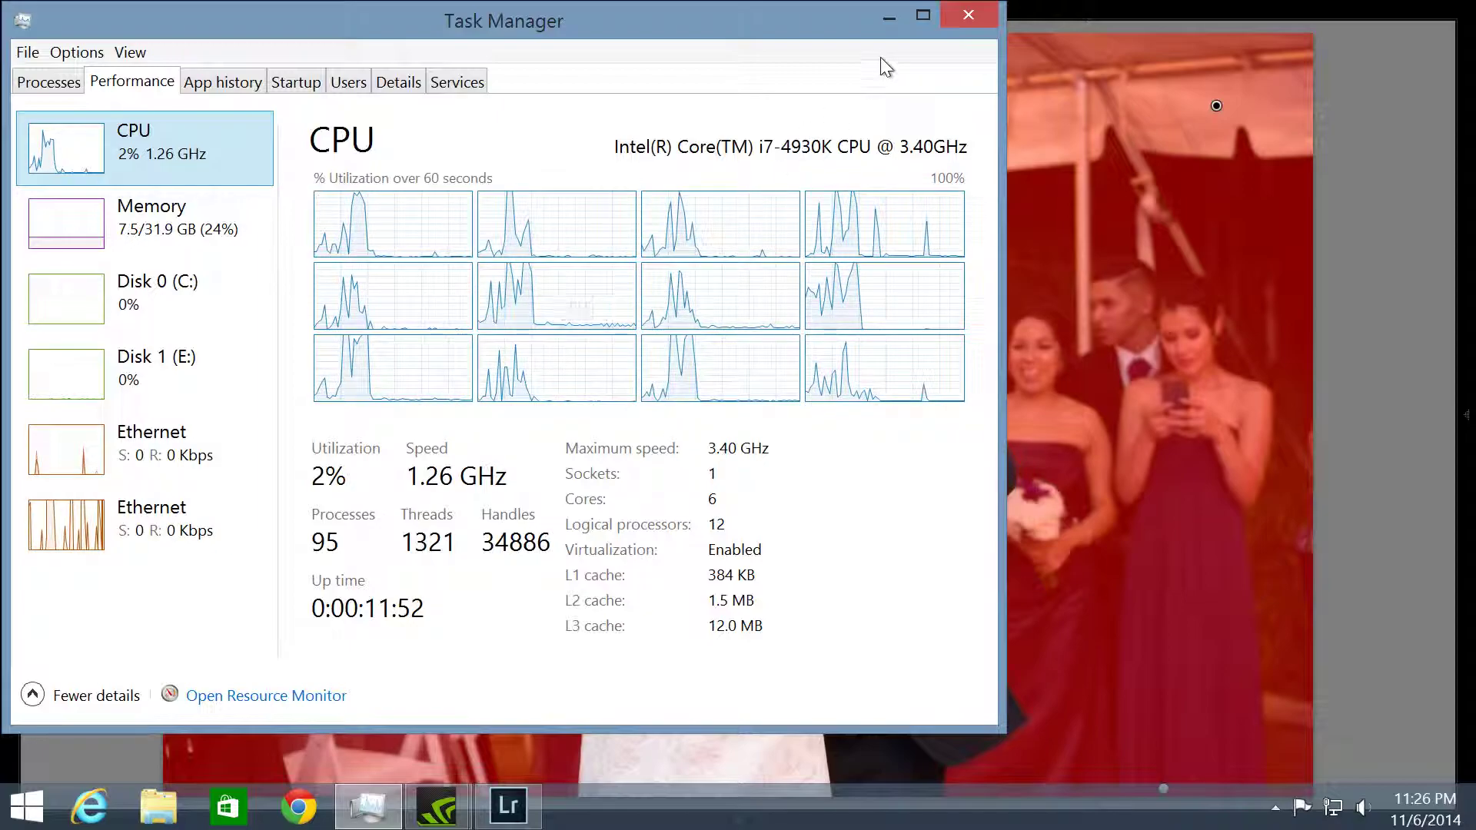
left_click(889, 16)
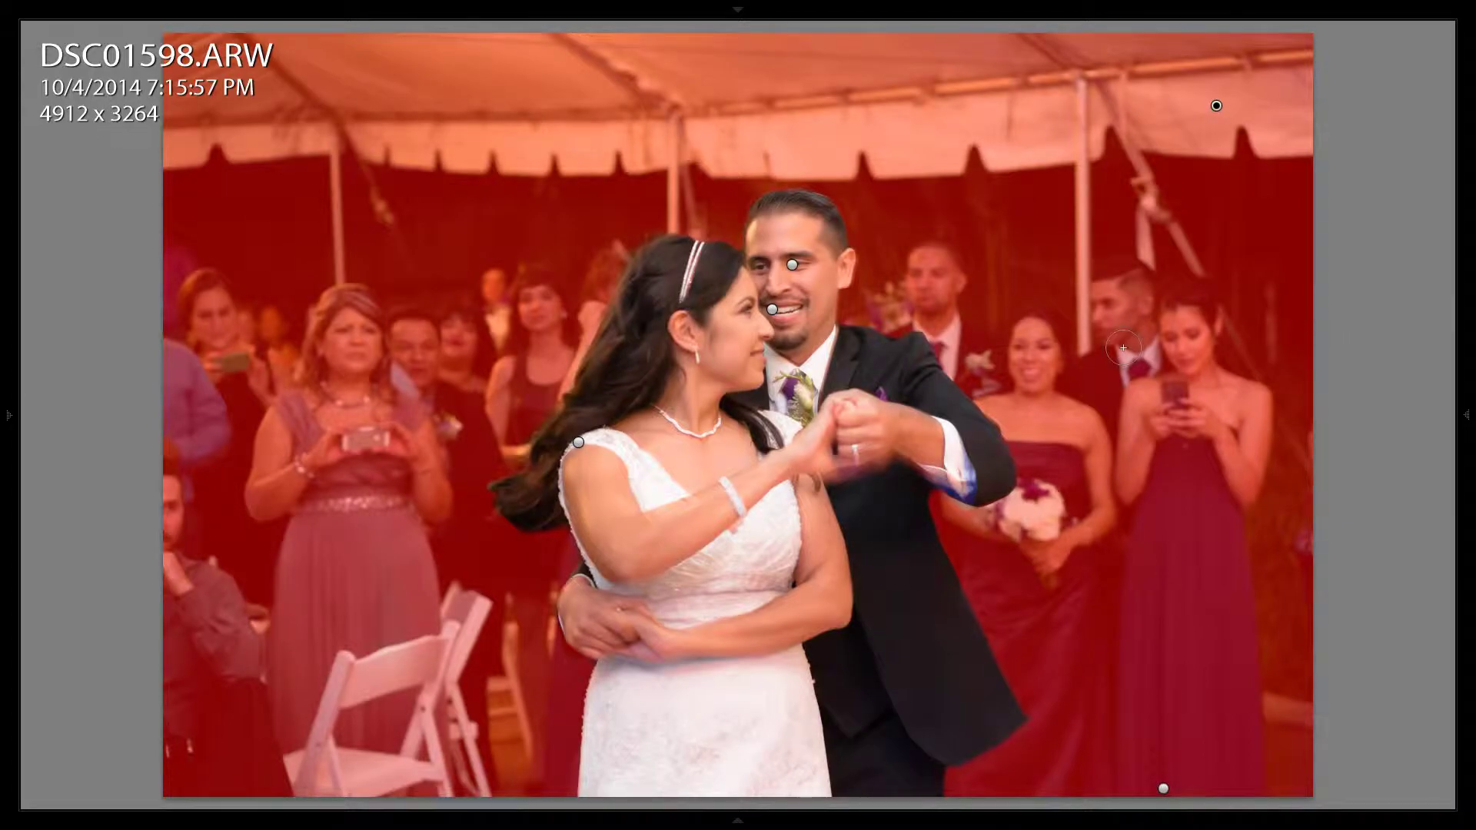
Hide the mask overlay and open the original file of the next photo, DSC01670-Edit.tif, in Adobe Photoshop CC.
key("o")
key("Right")
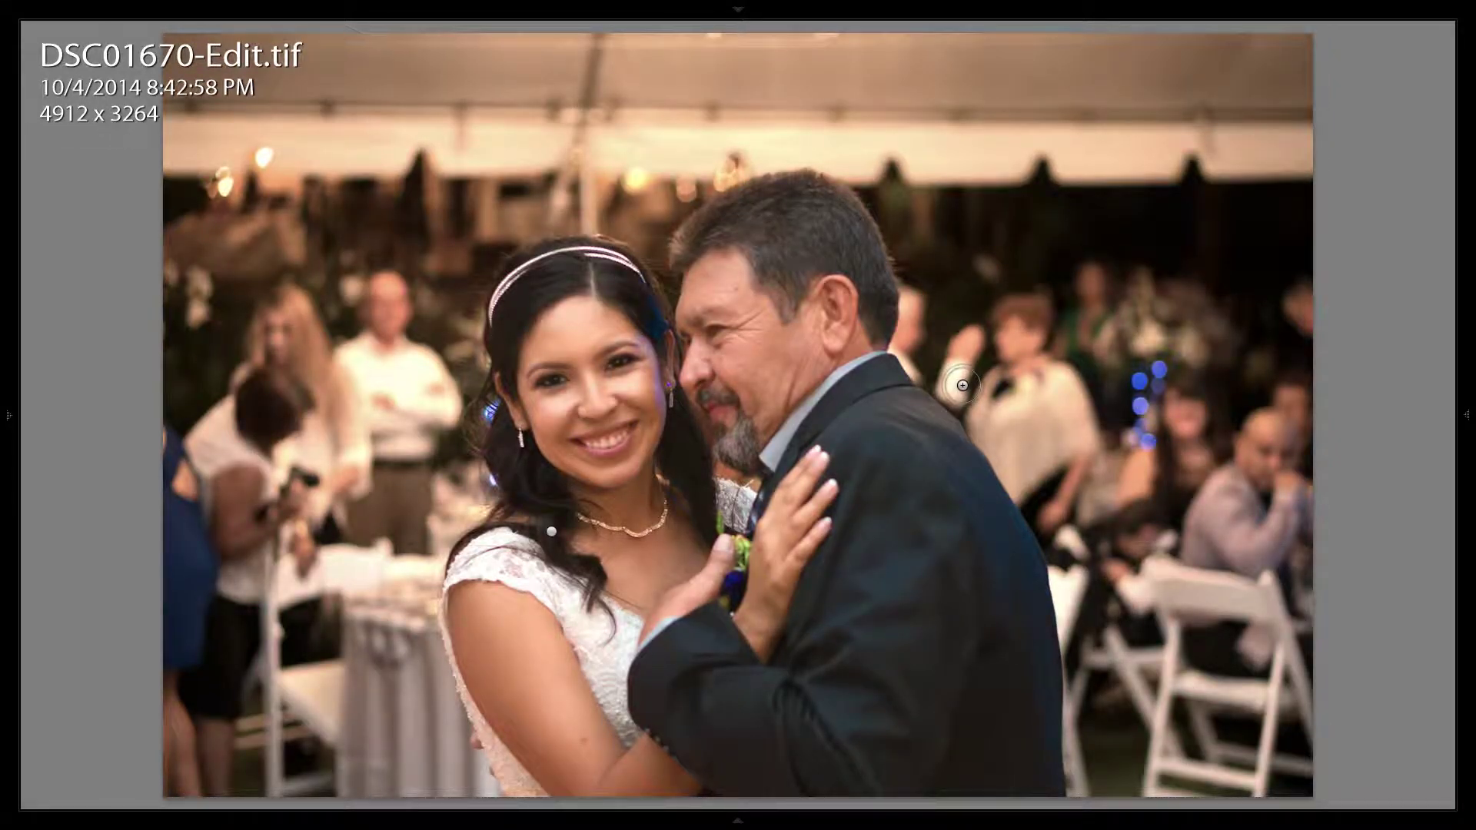
right_click(1025, 394)
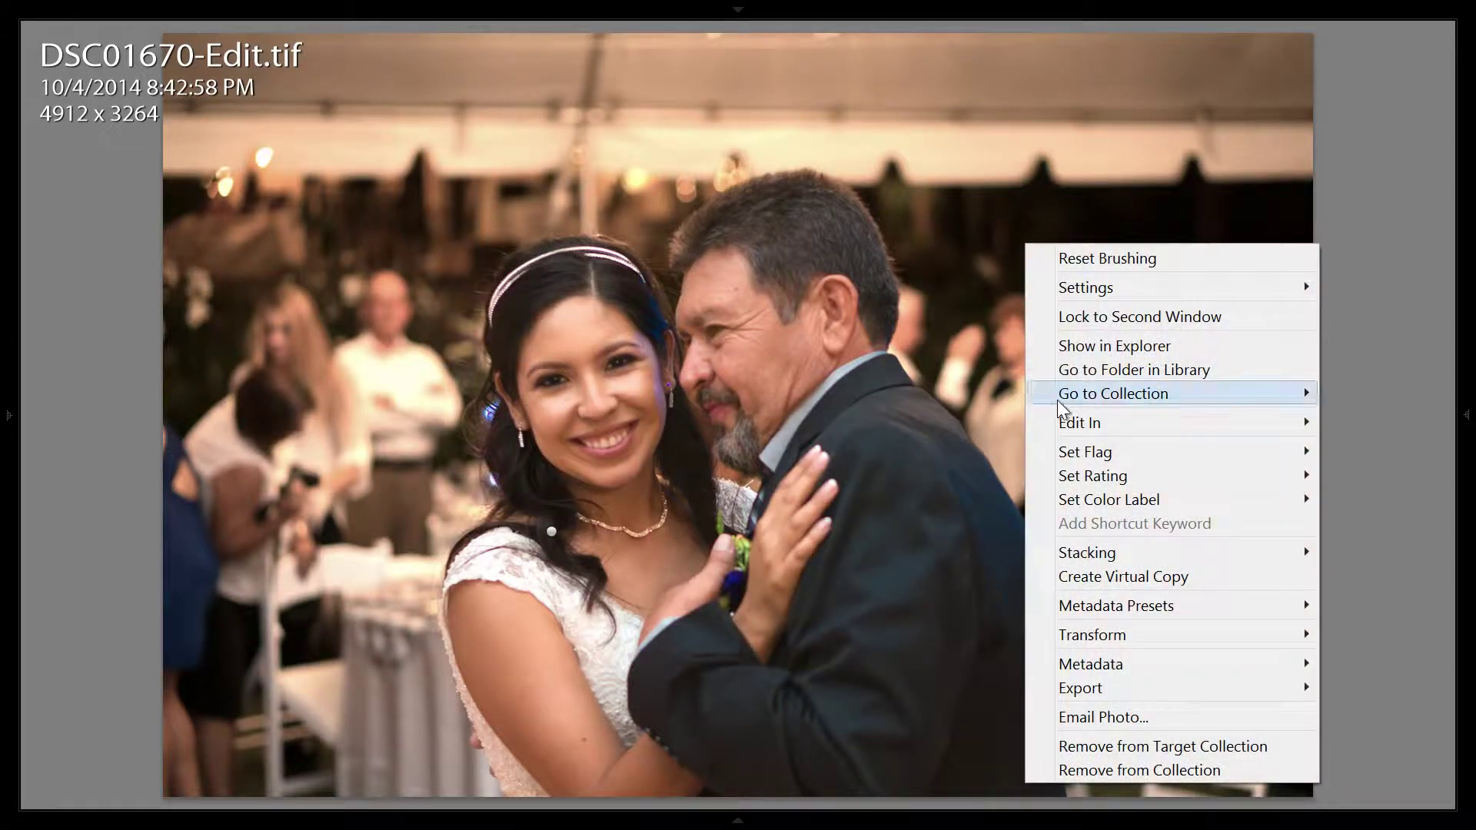
mouse_move(1110, 427)
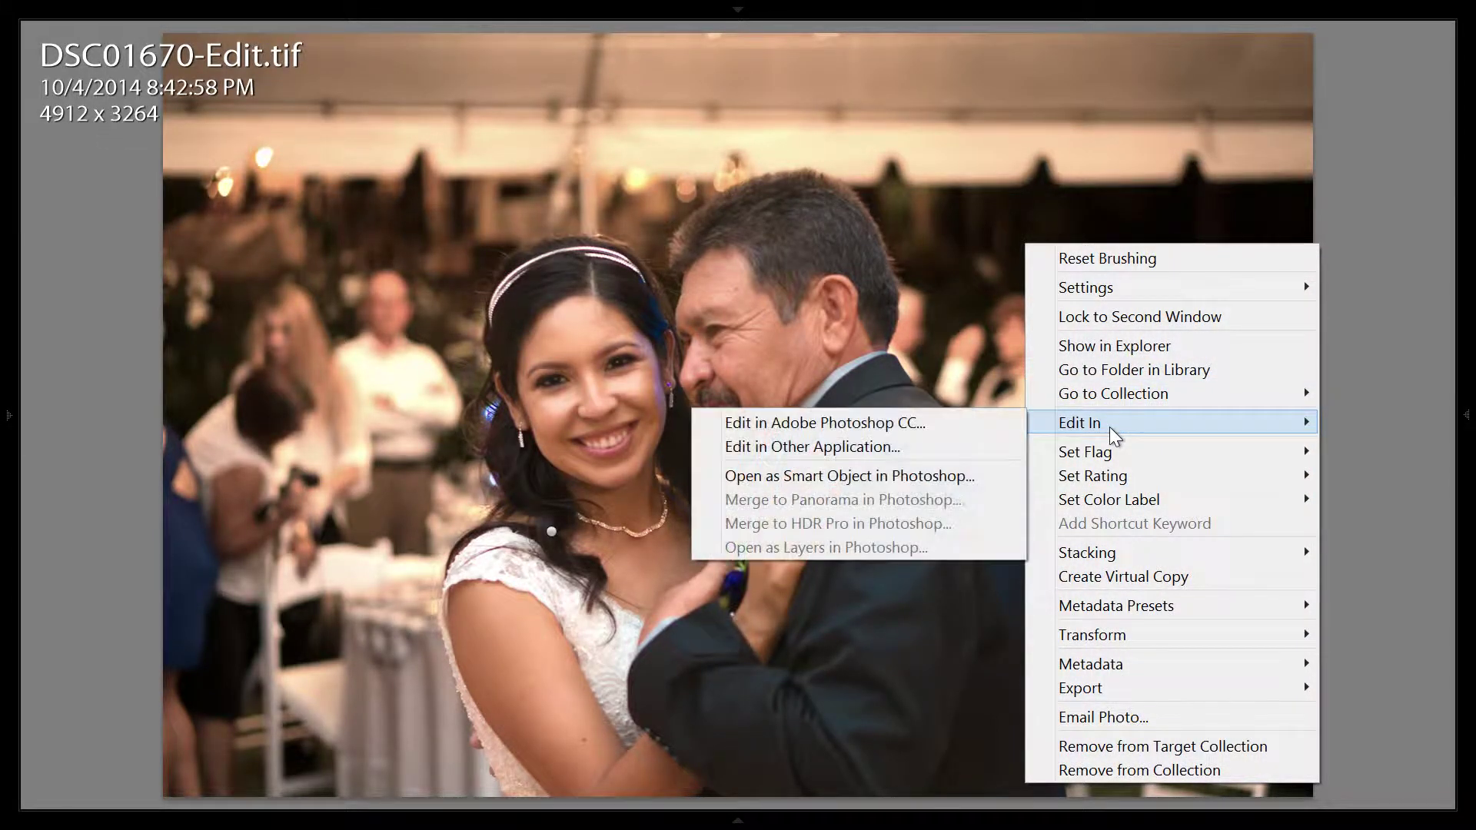
left_click(958, 426)
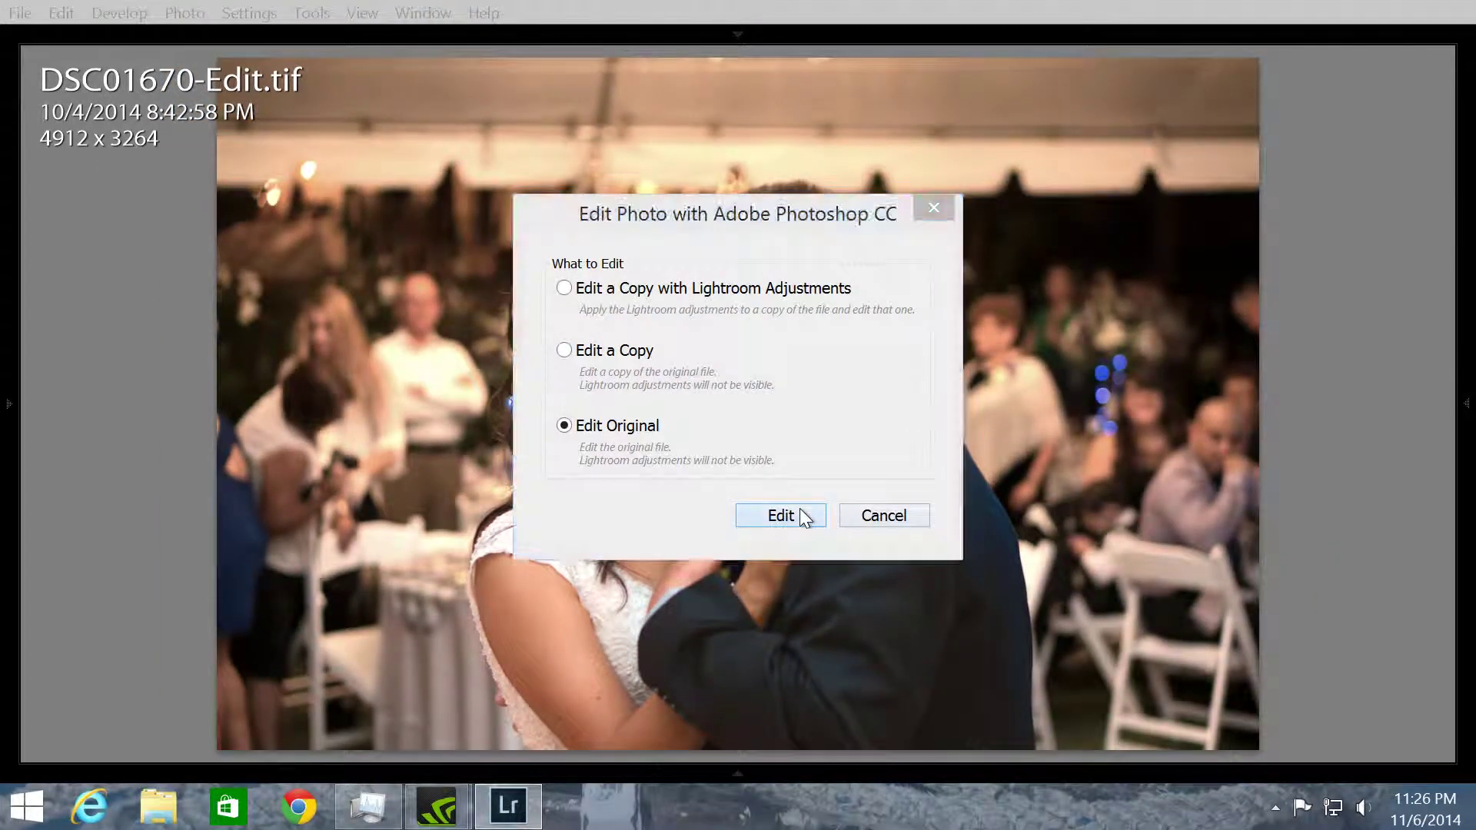
left_click(800, 512)
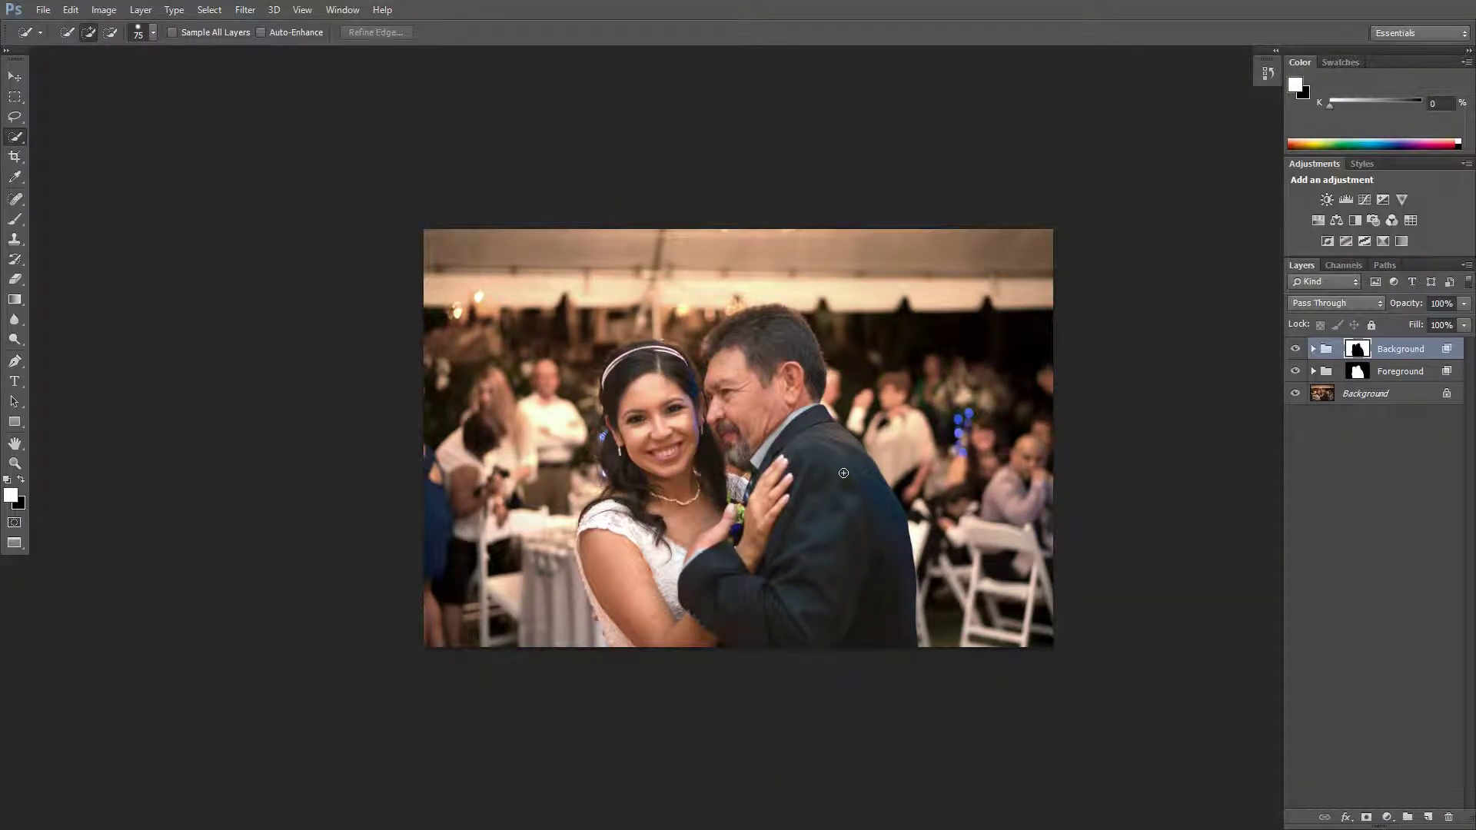
Compare the photo with and without the Background group's edits and the Foreground group's edits.
left_click_drag(844, 473, 648, 333)
key("ctrl+plus")
key("ctrl+plus")
mouse_move(595, 232)
left_mouse_down()
mouse_move(803, 530)
mouse_move(810, 509)
left_mouse_up()
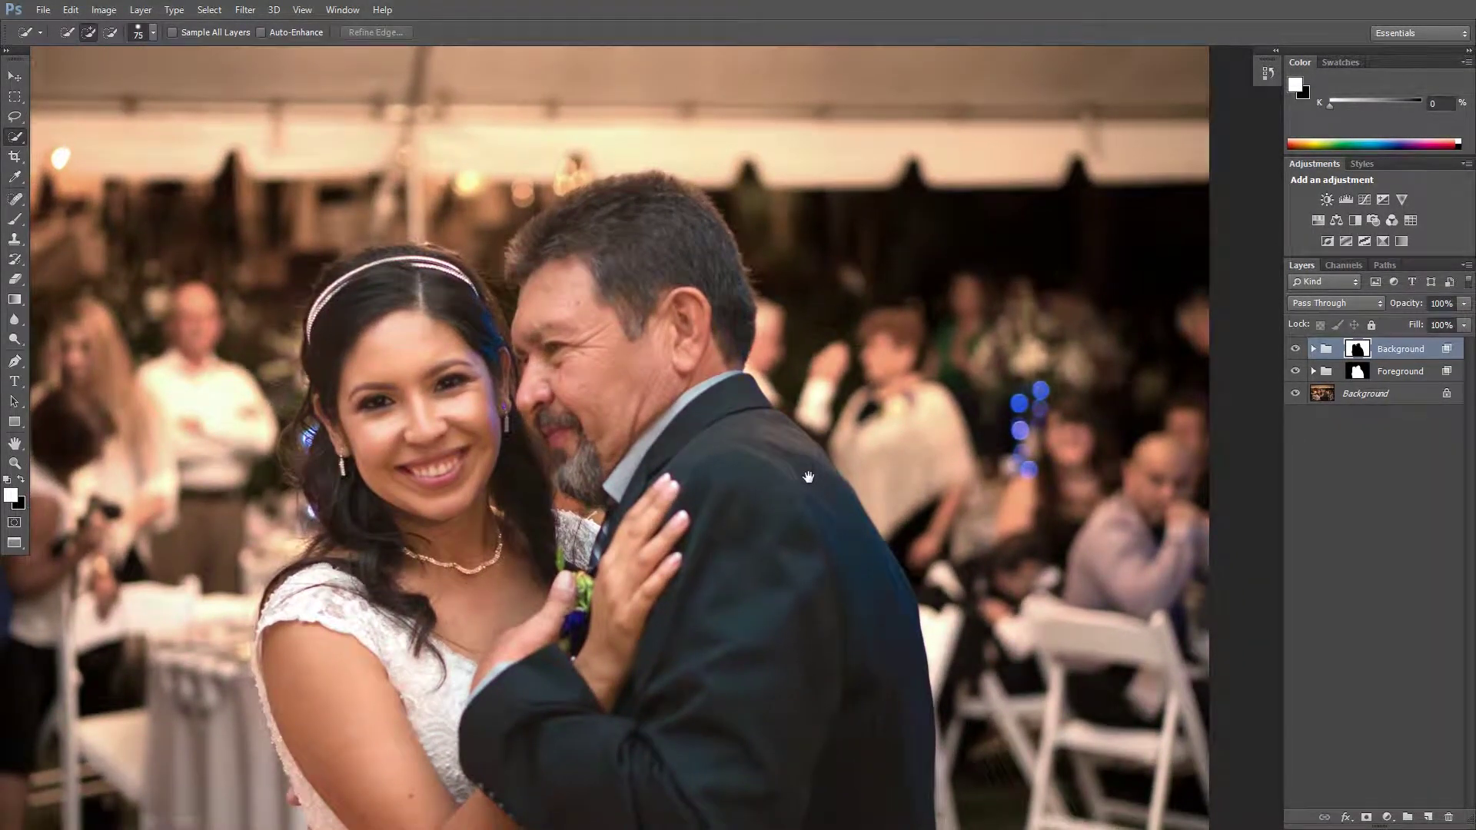
left_click(1296, 350)
left_click(1296, 350)
key("ctrl+0")
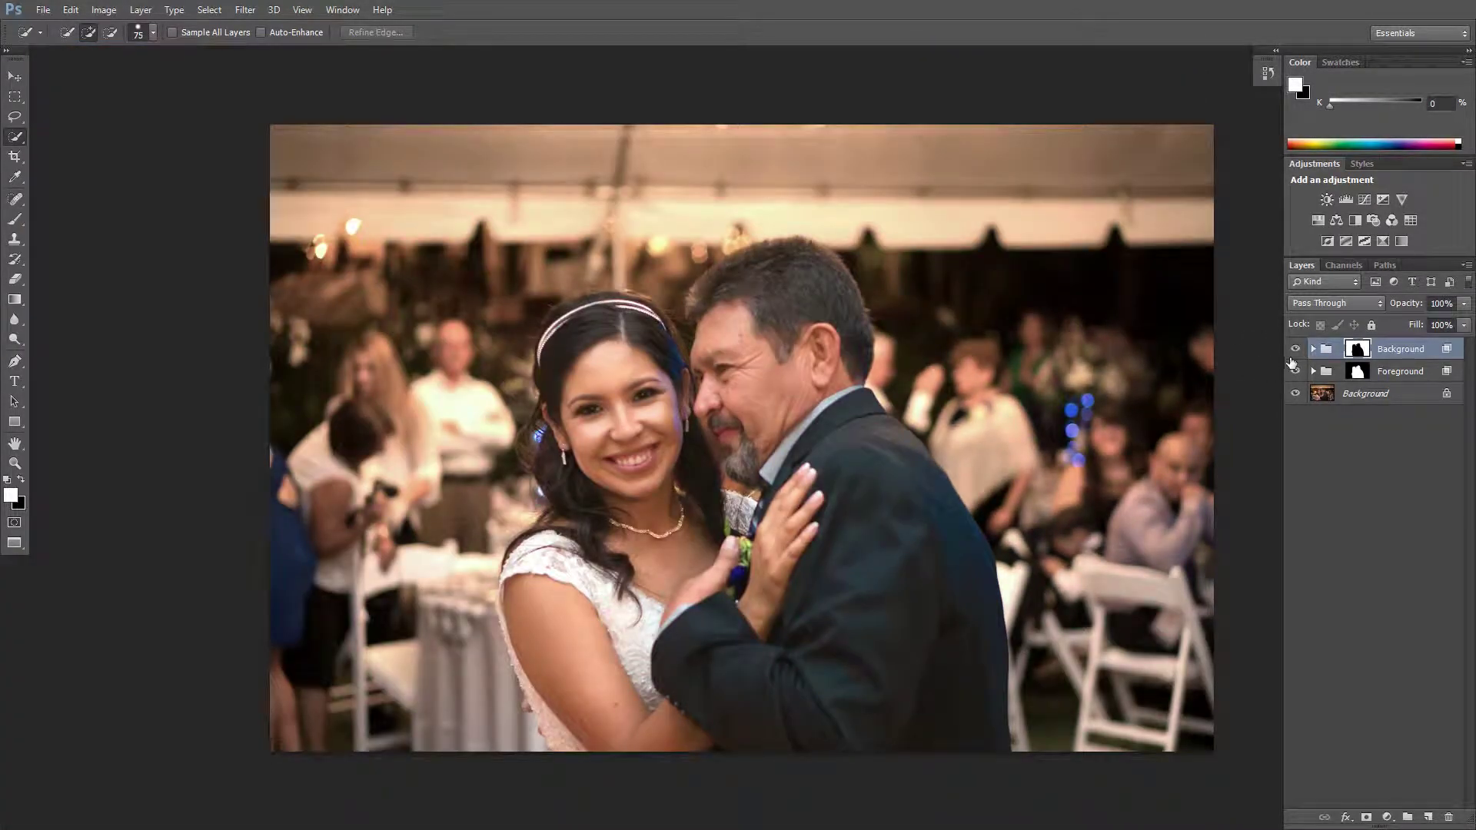
left_click(1296, 350)
left_click(1297, 350)
left_click(1296, 372)
left_click(1296, 372)
Expand the Background and Foreground groups to examine their layers and compare the photo with each group hidden and shown.
left_click(1314, 350)
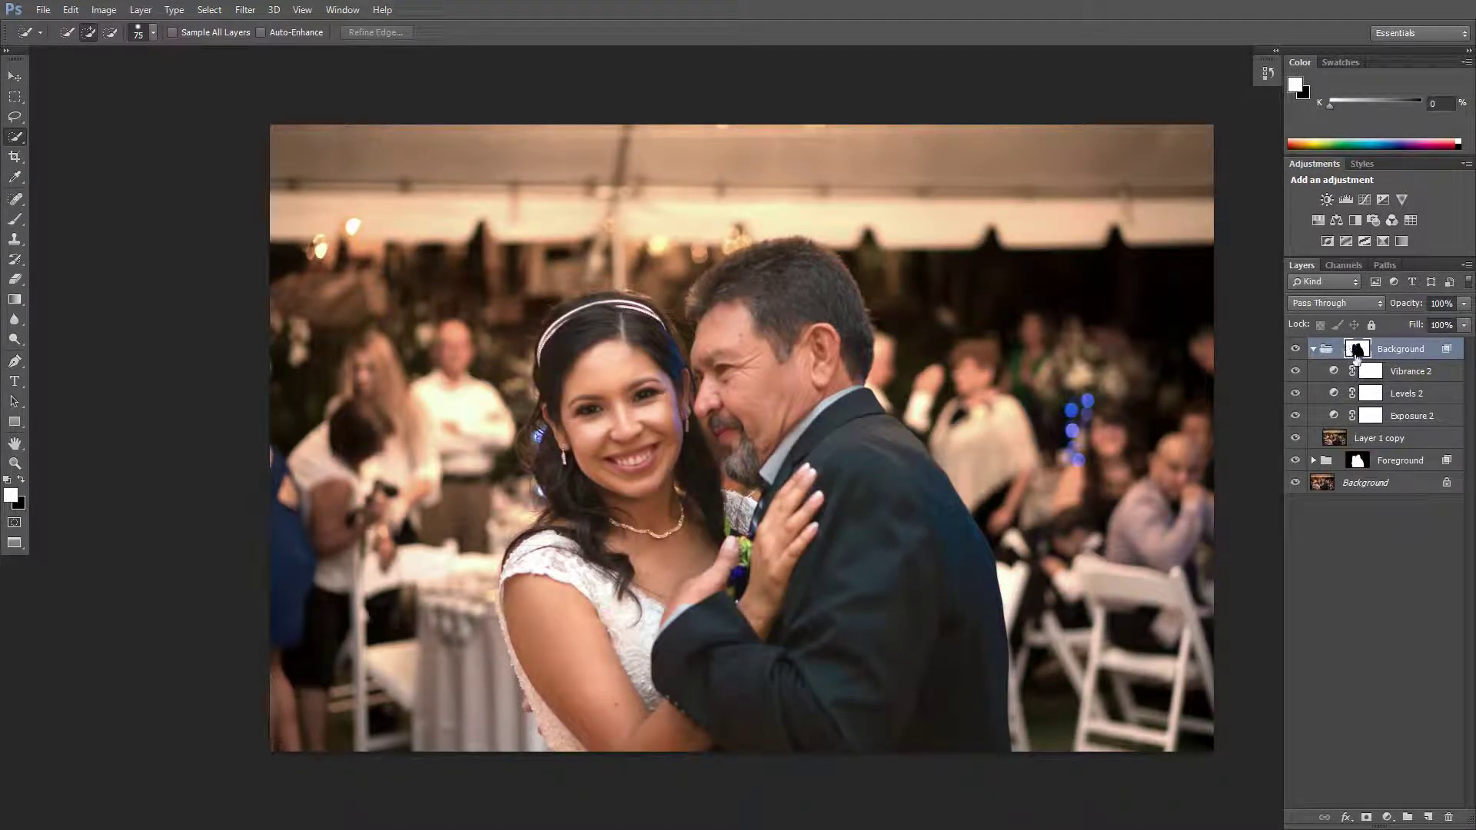
left_click(1314, 461)
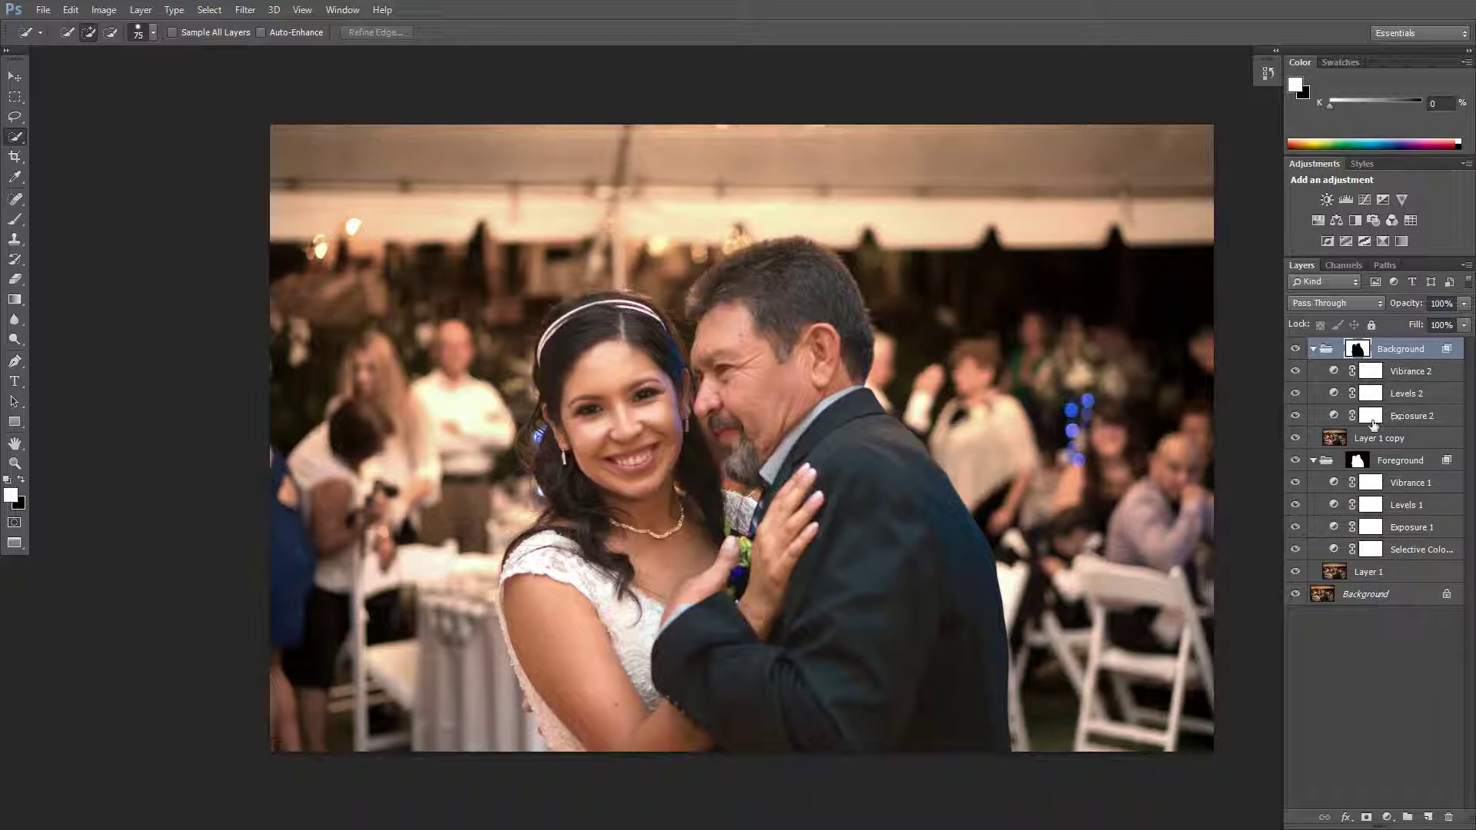
left_click(1295, 350)
left_click(1295, 350)
left_click(1295, 461)
left_click(1295, 461)
Compare the photo with and without the Foreground group's Selective Color layer and collapse both groups.
left_click(1297, 549)
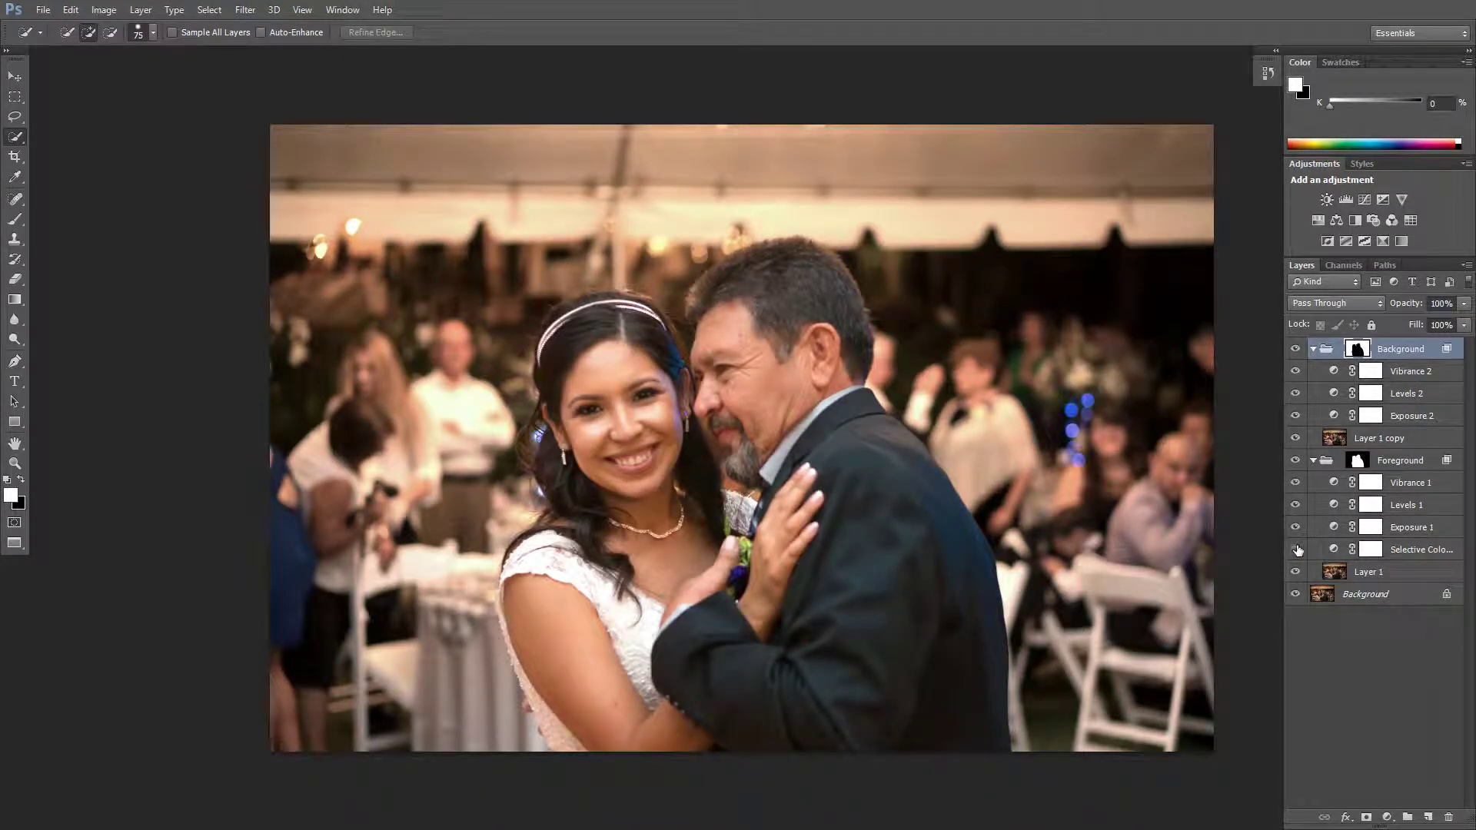
left_click(1296, 549)
left_click(1296, 549)
left_click(1296, 549)
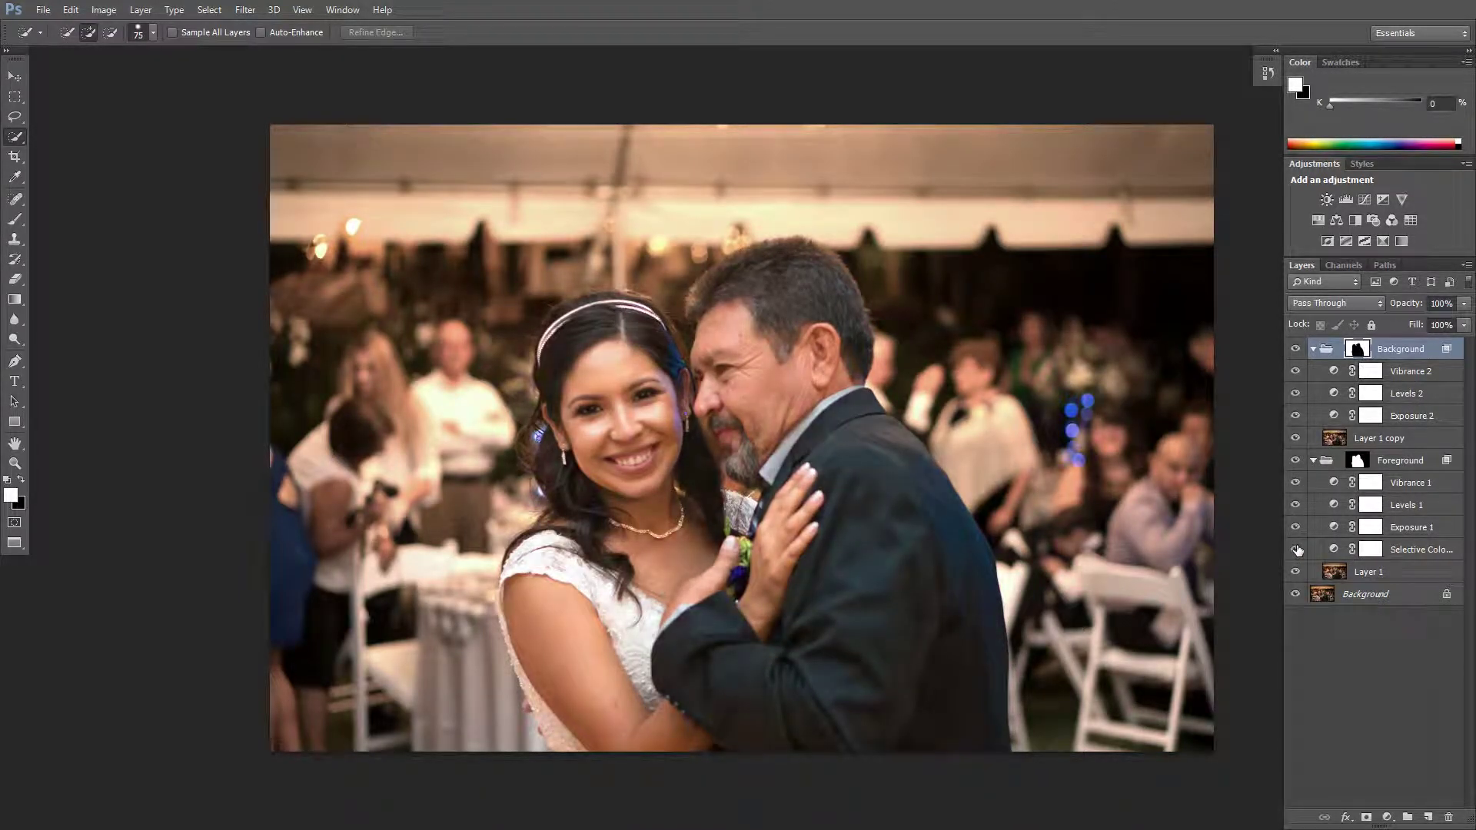
left_click(1315, 461)
left_click(1314, 350)
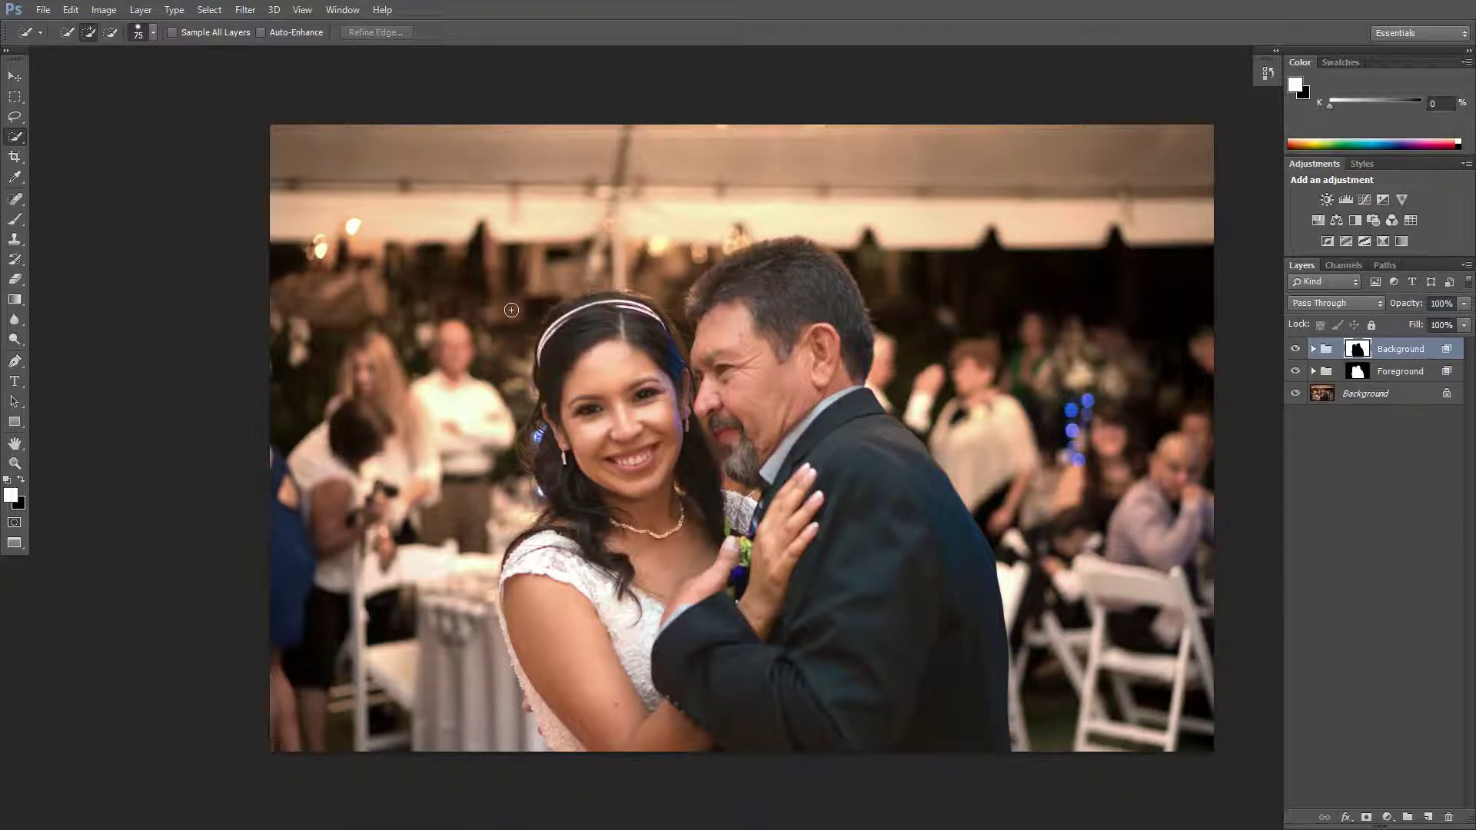
Choose the Quick Selection tool and select Layer 1 copy inside the Background group.
right_click(13, 140)
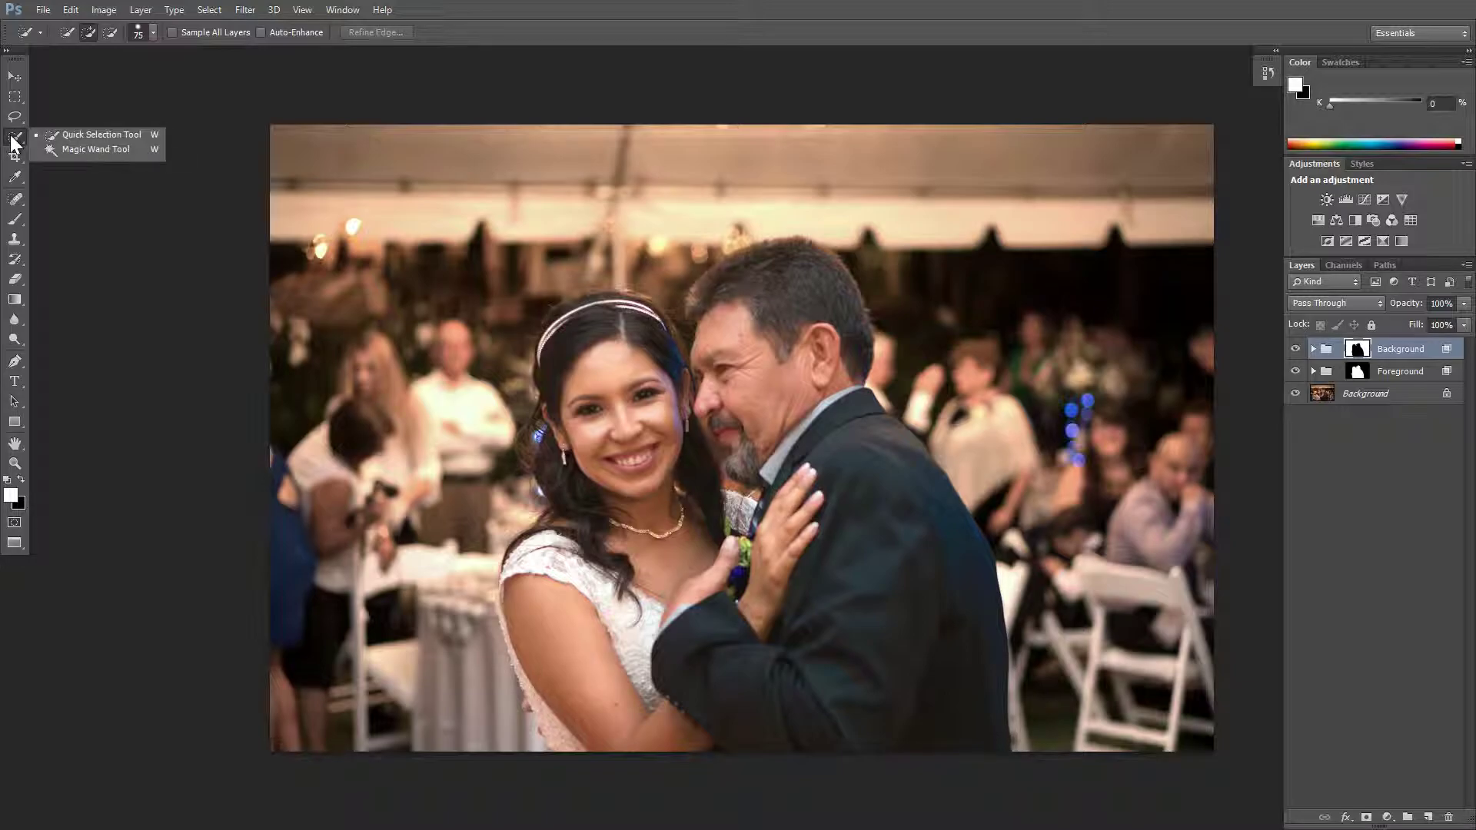
left_click(63, 135)
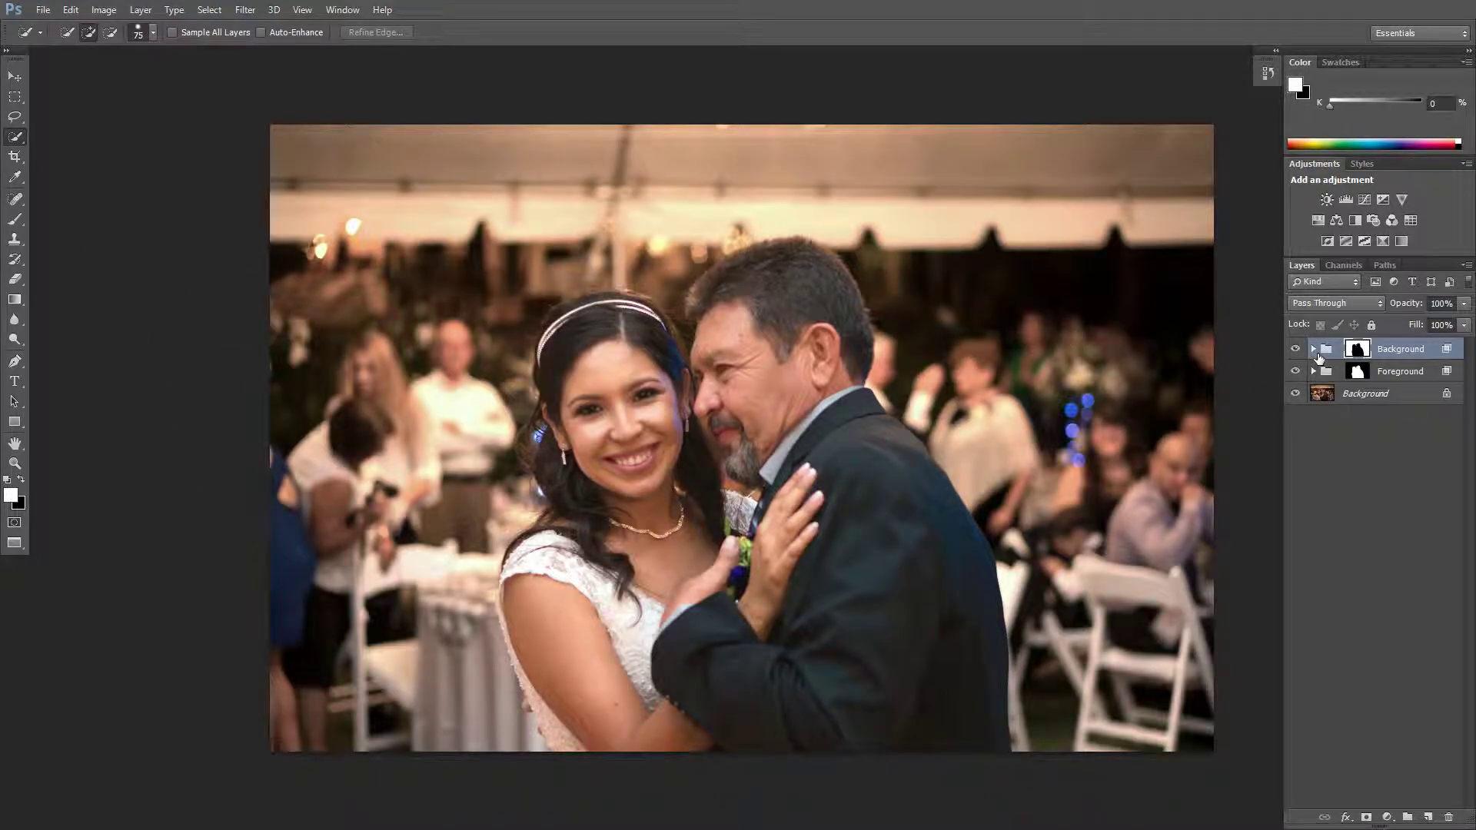
left_click(1313, 350)
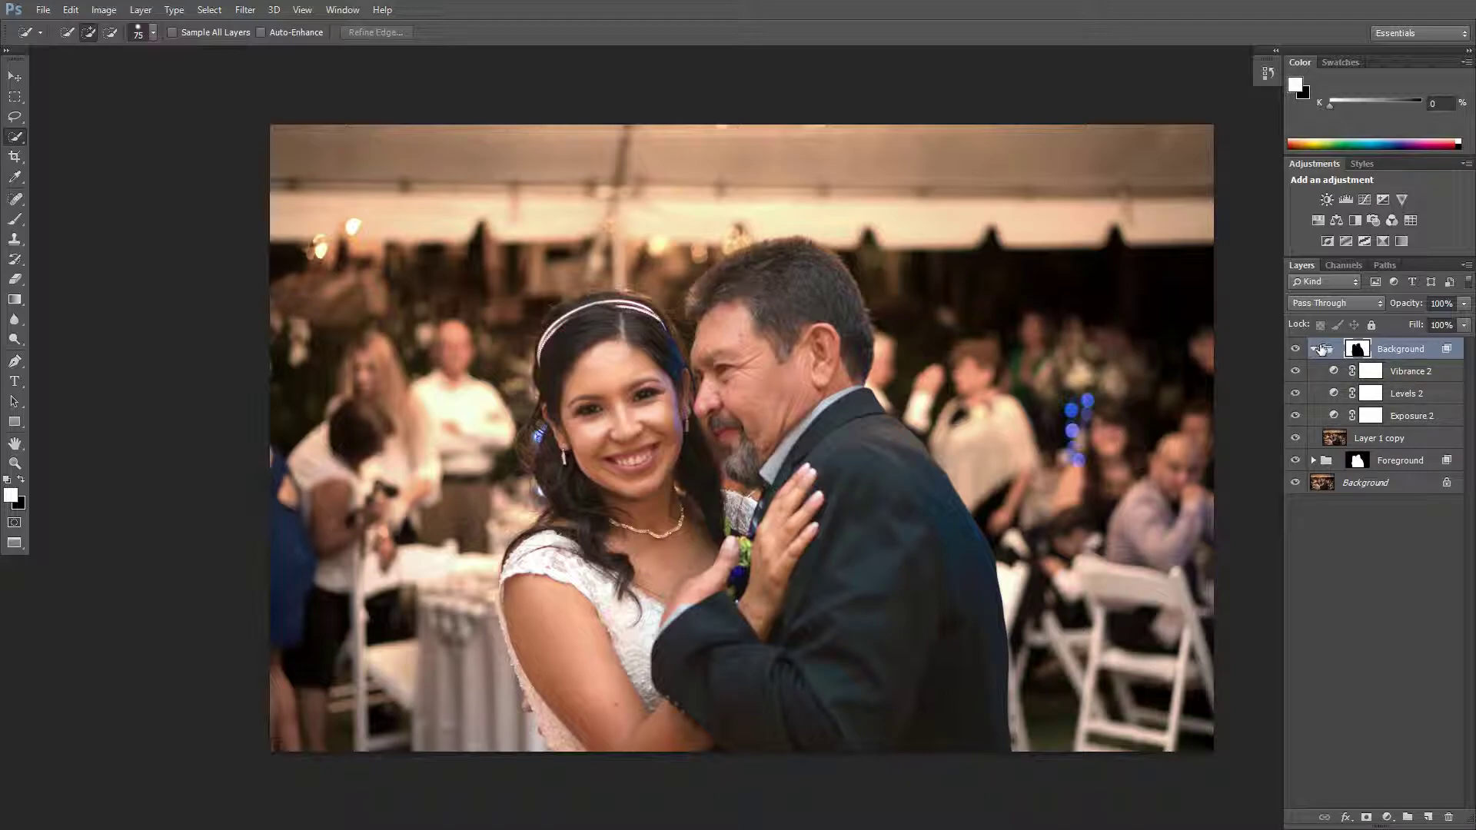
left_click(1352, 445)
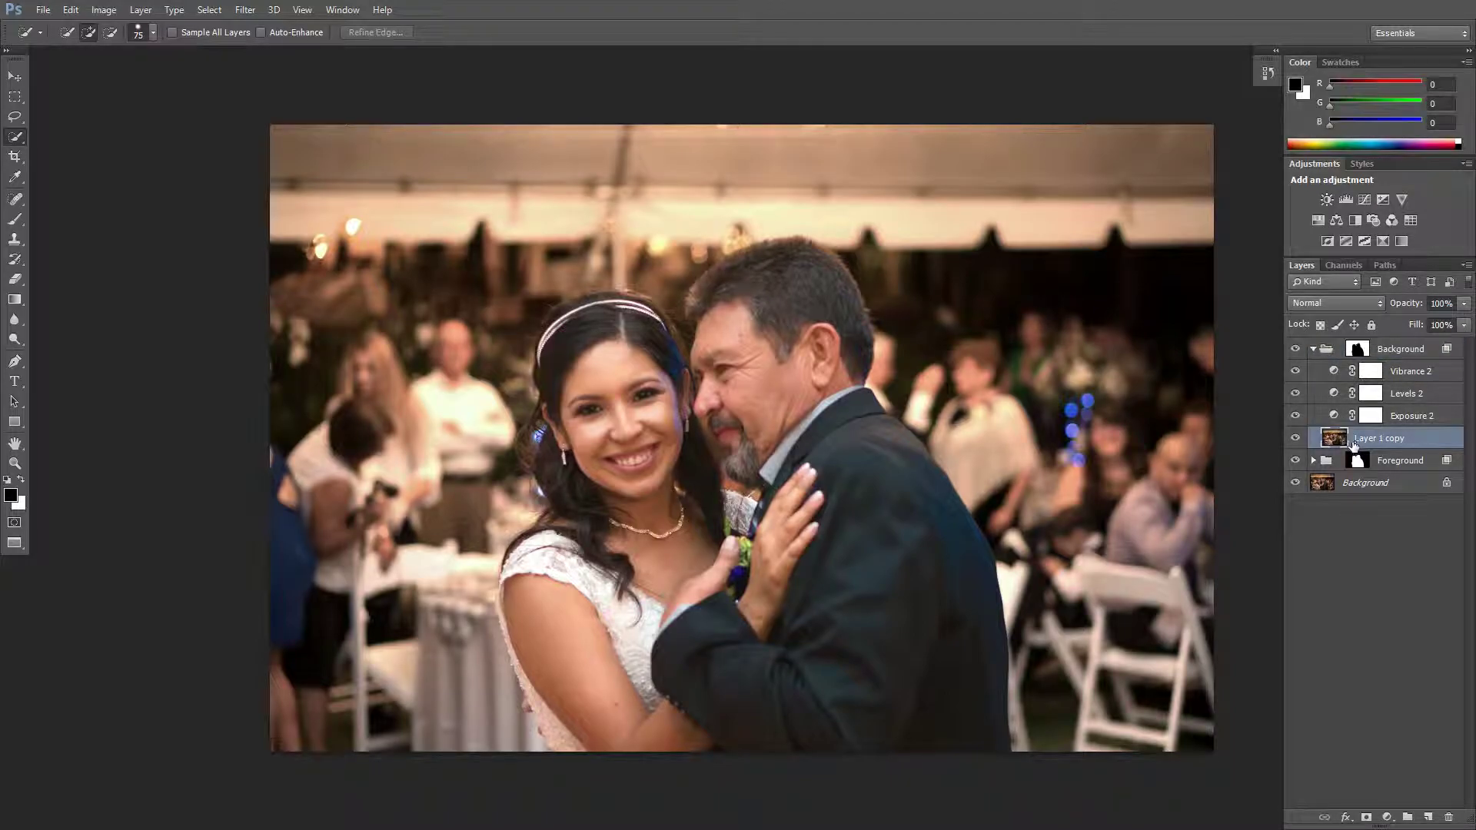
Go through the Background group's mask and its Vibrance 2, Exposure 2 and Levels 2 layers, and reselect Layer 1 copy.
left_click(1373, 352)
left_click(1382, 375)
left_click(1390, 415)
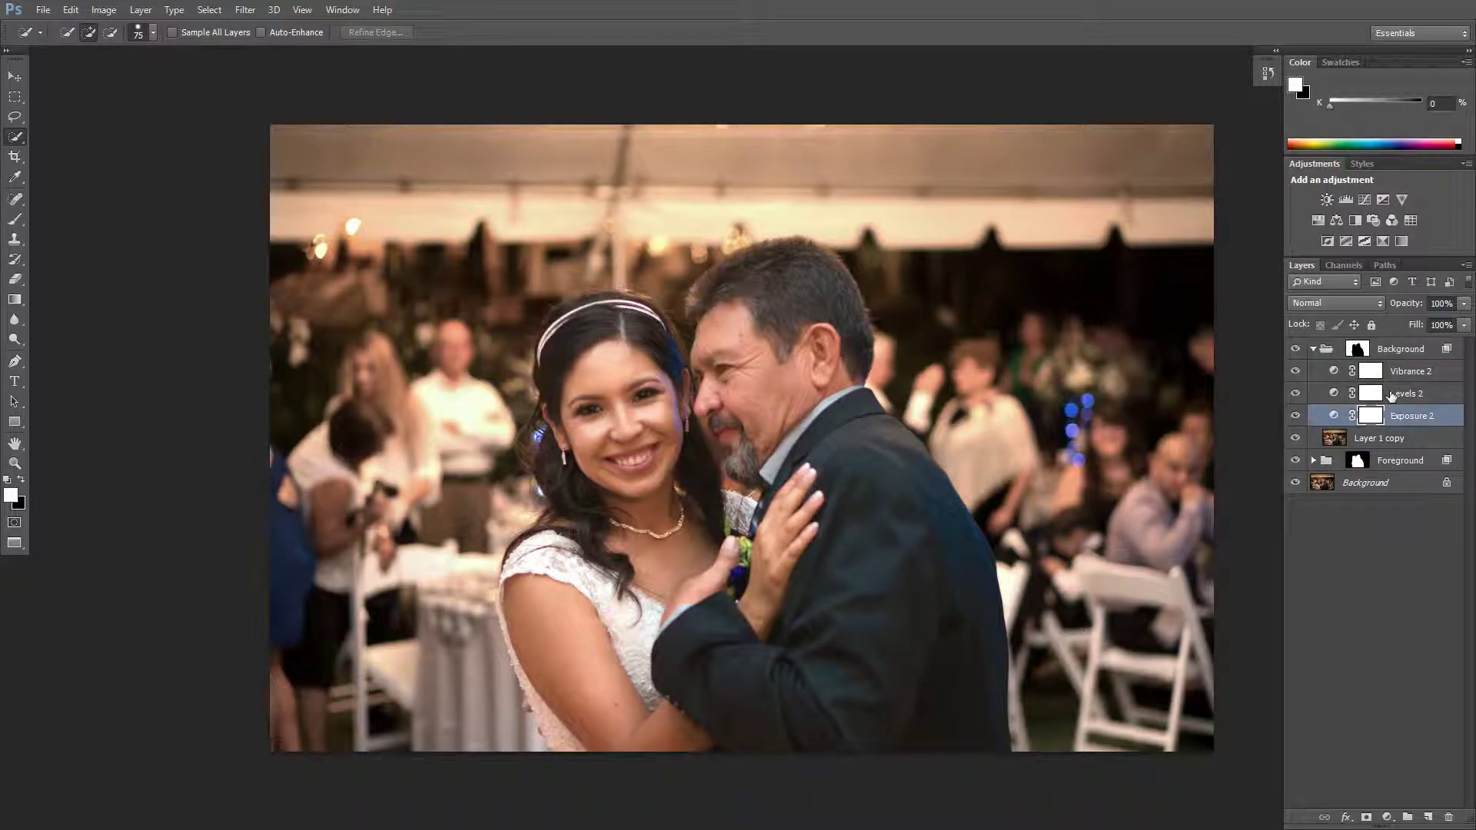
left_click(1391, 395)
left_click(1387, 439)
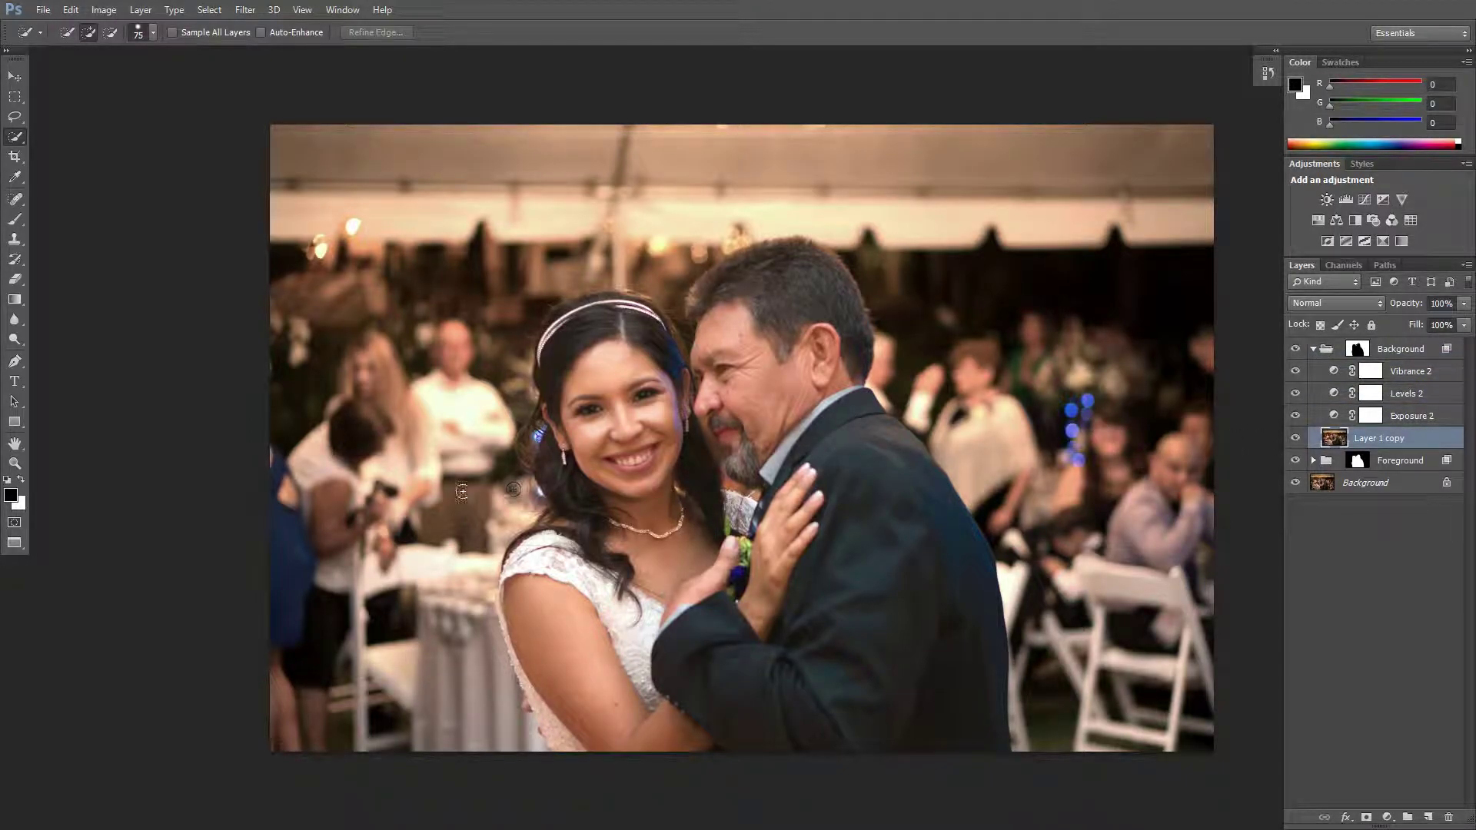
Quick-select the blurred background around the couple and subtract the bride's arm, dress and hair from the selection.
left_click_drag(357, 505, 432, 524)
mouse_move(396, 679)
left_mouse_down()
mouse_move(415, 207)
mouse_move(511, 146)
mouse_move(649, 138)
mouse_move(724, 154)
mouse_move(795, 128)
mouse_move(860, 135)
mouse_move(956, 194)
mouse_move(1042, 339)
mouse_move(1153, 669)
left_mouse_up()
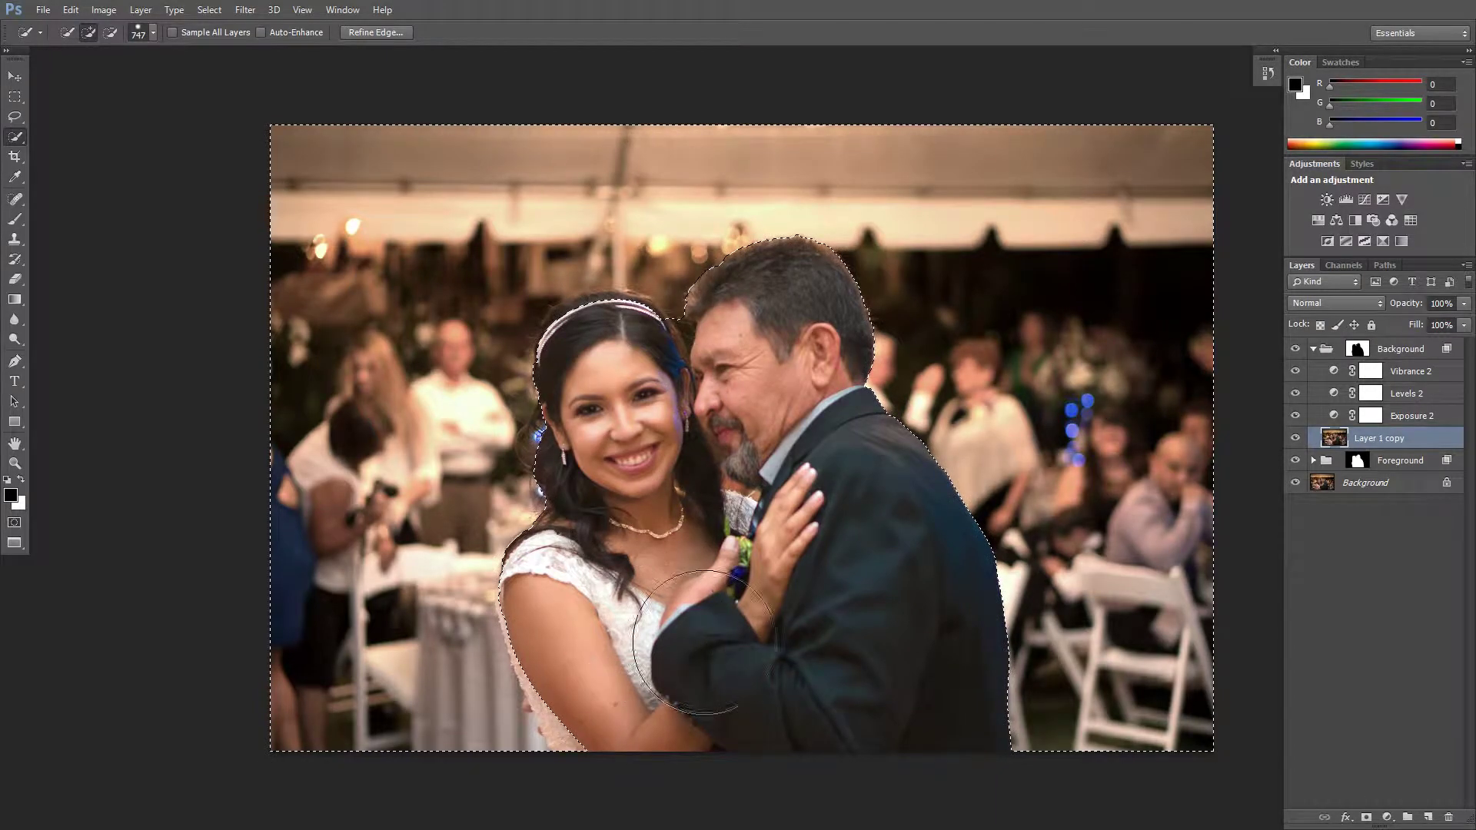
mouse_move(626, 704)
left_mouse_down()
mouse_move(600, 688)
mouse_move(569, 604)
left_mouse_up()
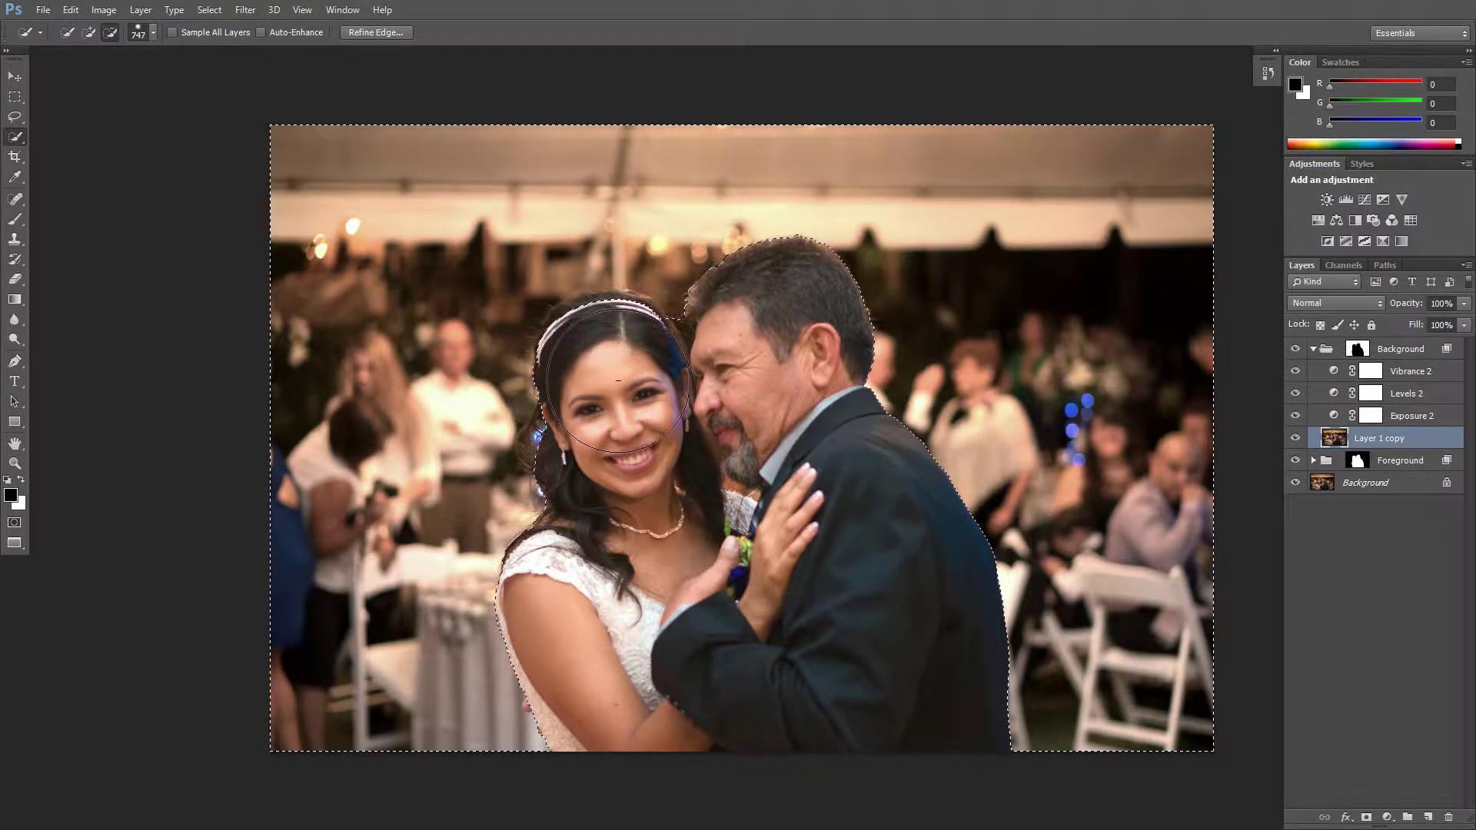
left_click_drag(616, 362, 597, 389)
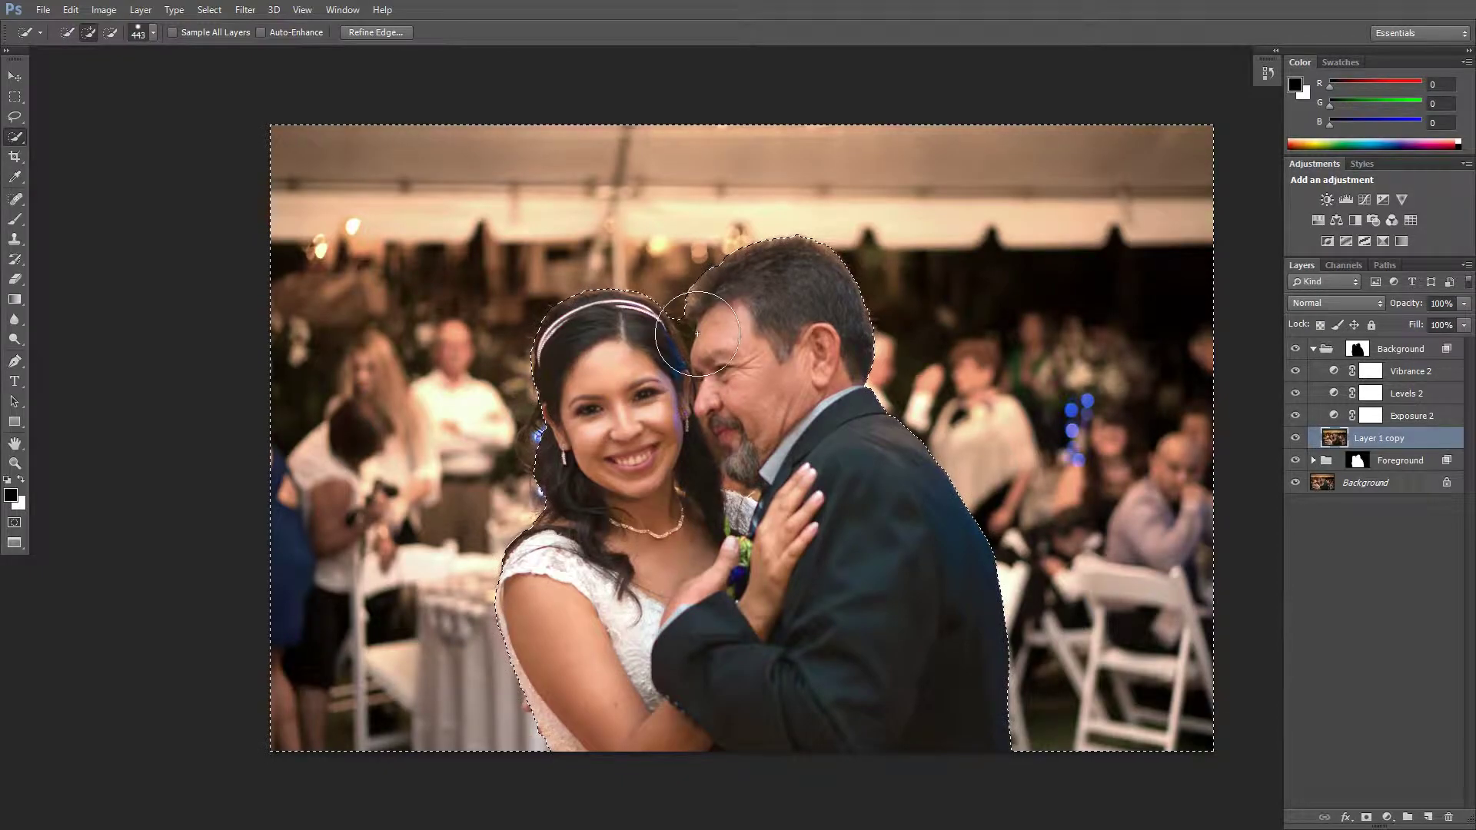
Add the small background gap between the bride's and the man's heads to the selection.
scroll(692, 334, "up", 2)
scroll(697, 336, "up", 3)
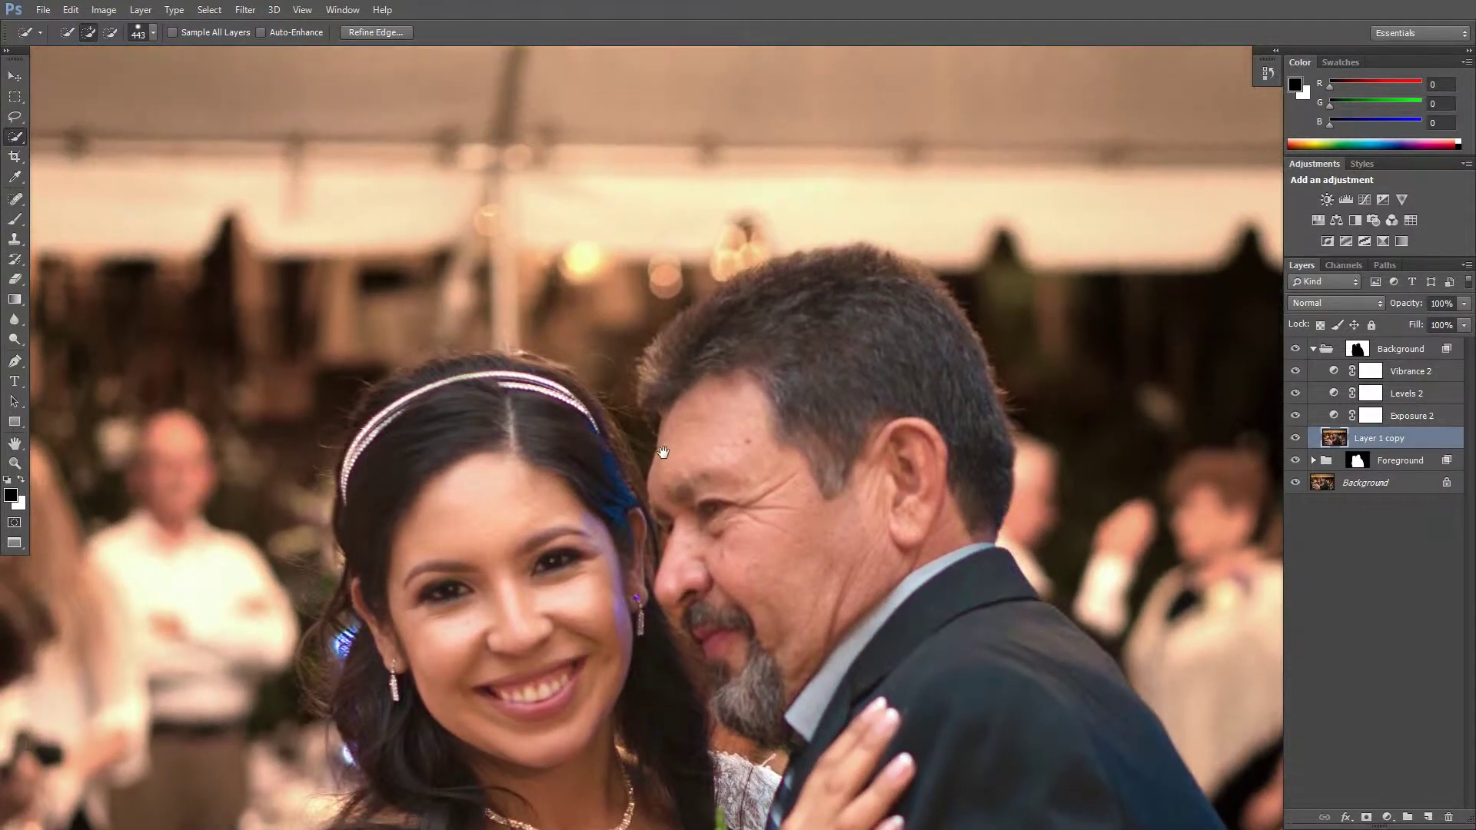
mouse_move(648, 424)
left_mouse_down()
mouse_move(541, 412)
mouse_move(570, 434)
mouse_move(632, 420)
mouse_move(638, 439)
left_mouse_up()
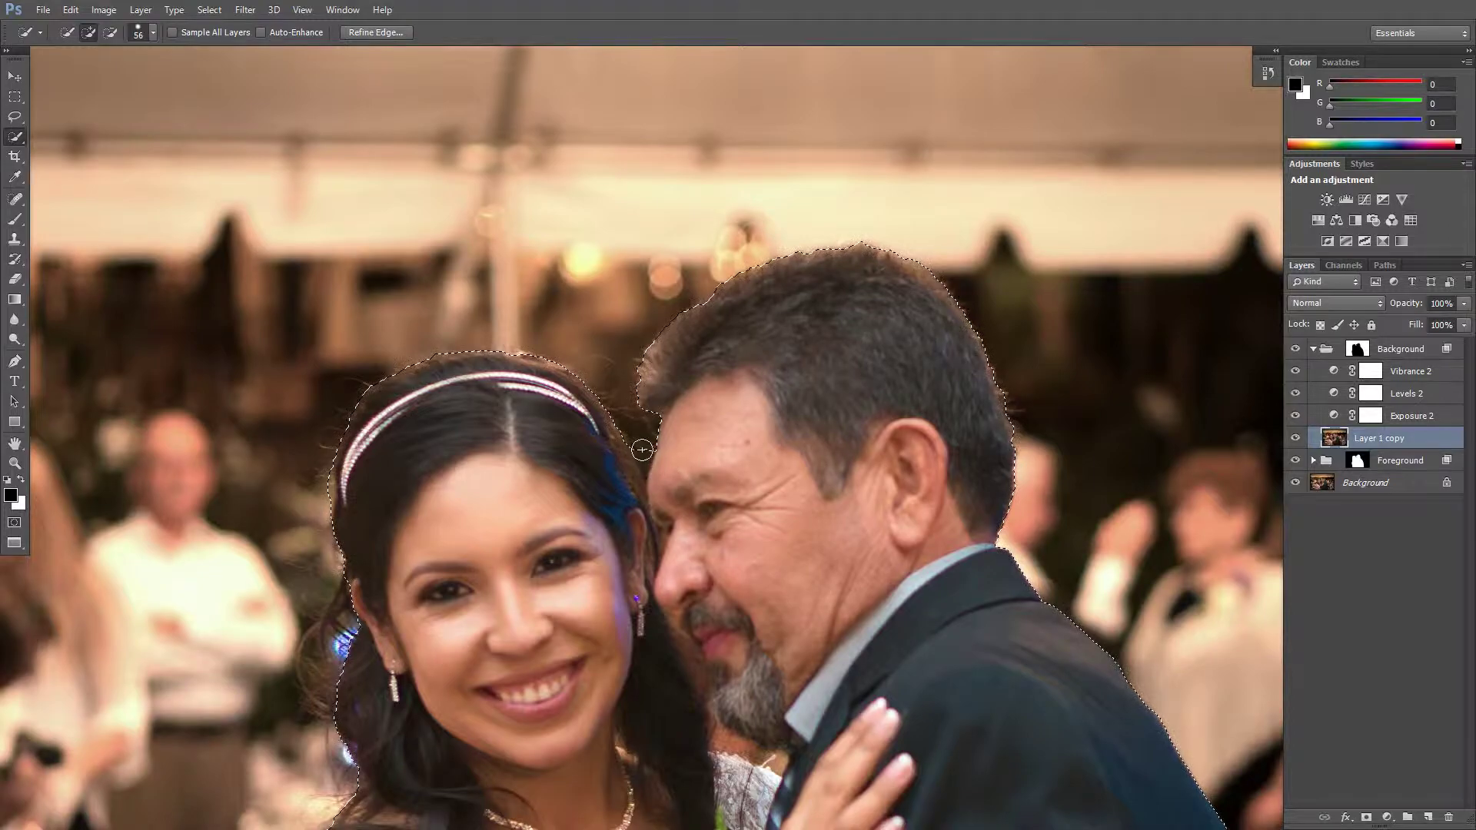
key("ctrl+minus")
key("ctrl+minus")
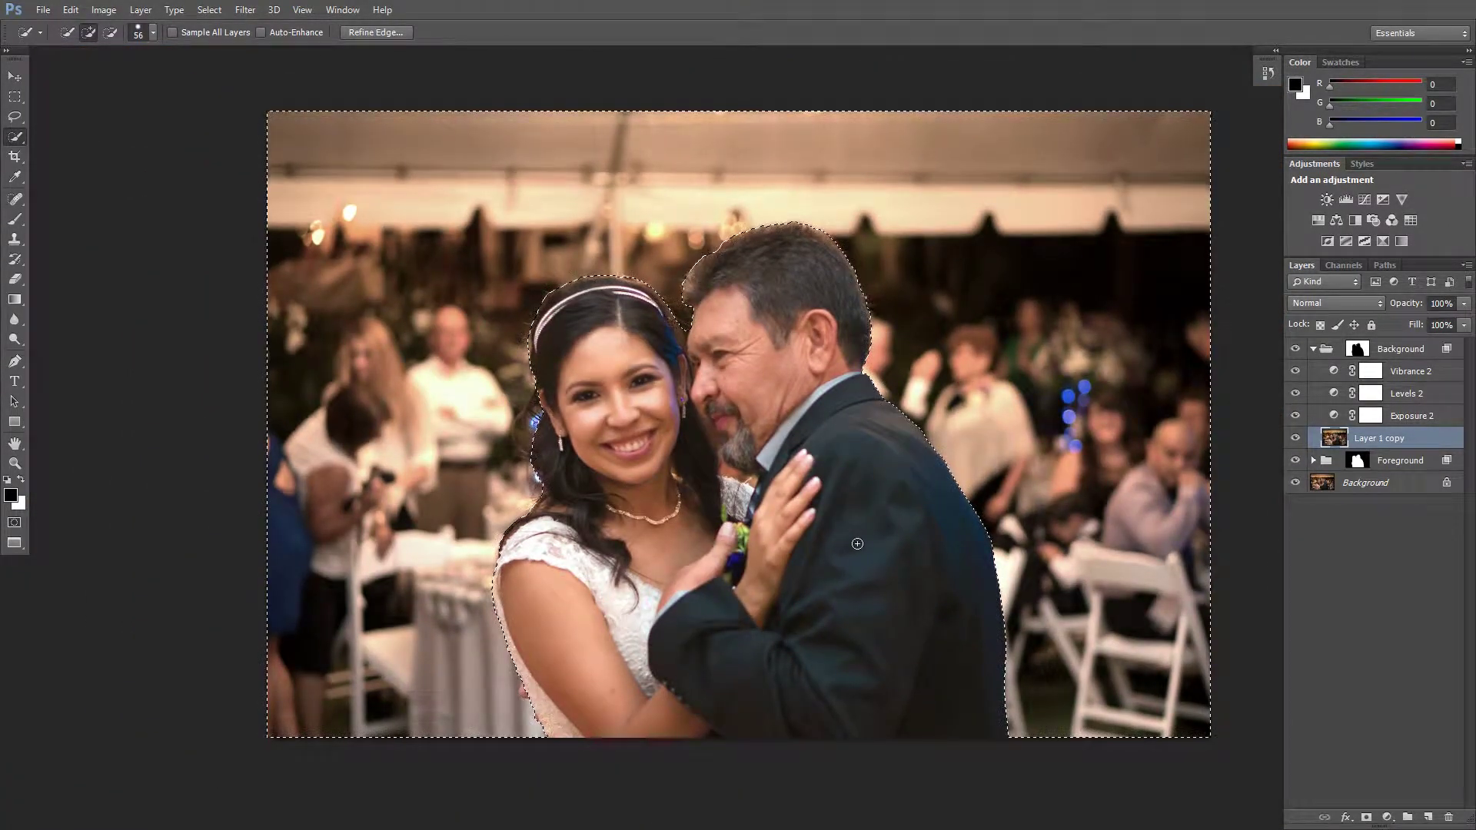
Refine the selection edge along the bride's loose curls in Refine Edge with a size 99 Refine Radius brush.
left_click(389, 34)
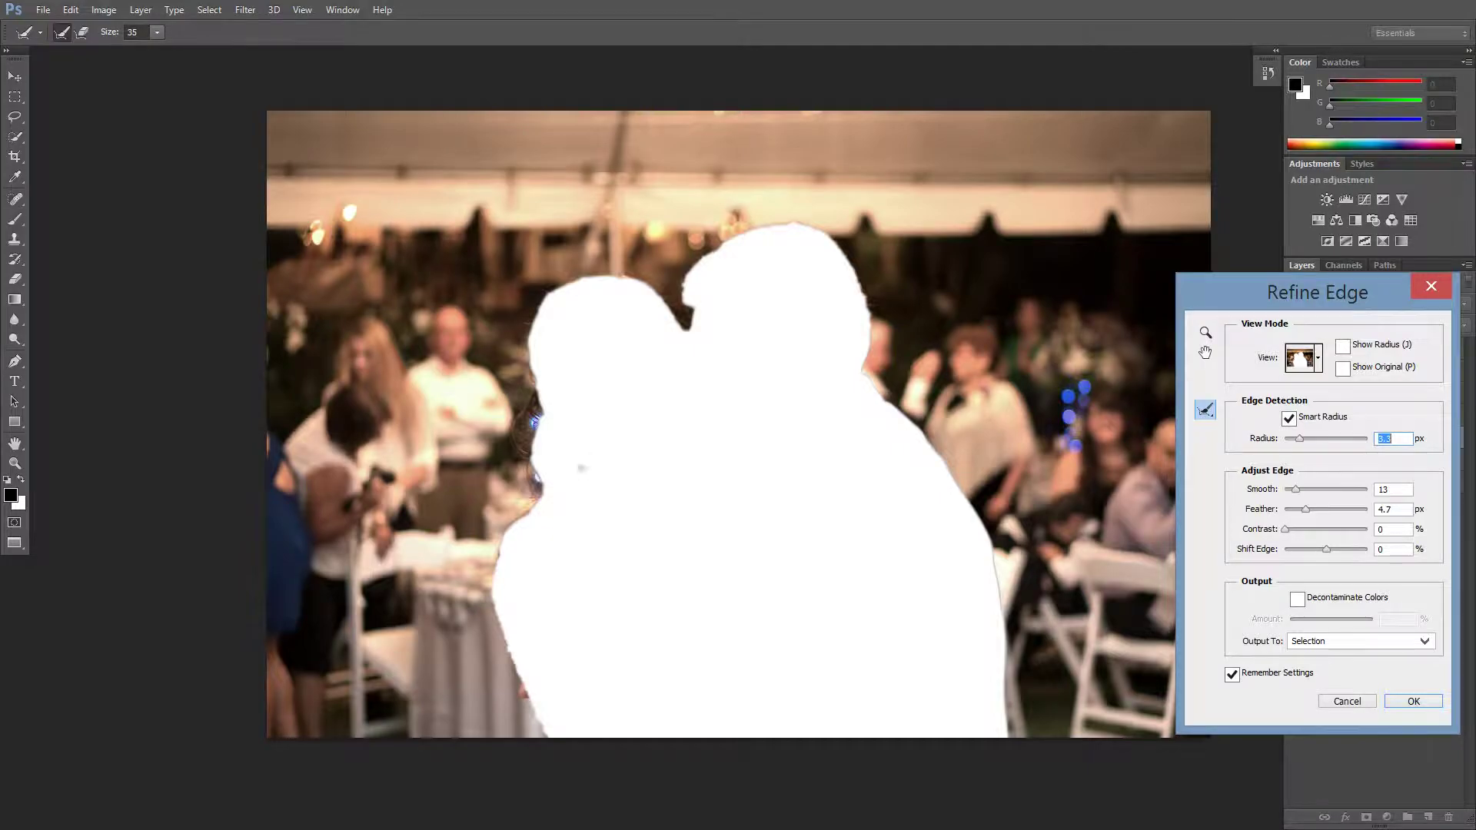
right_click(546, 473, "alt")
right_click(556, 473, "alt")
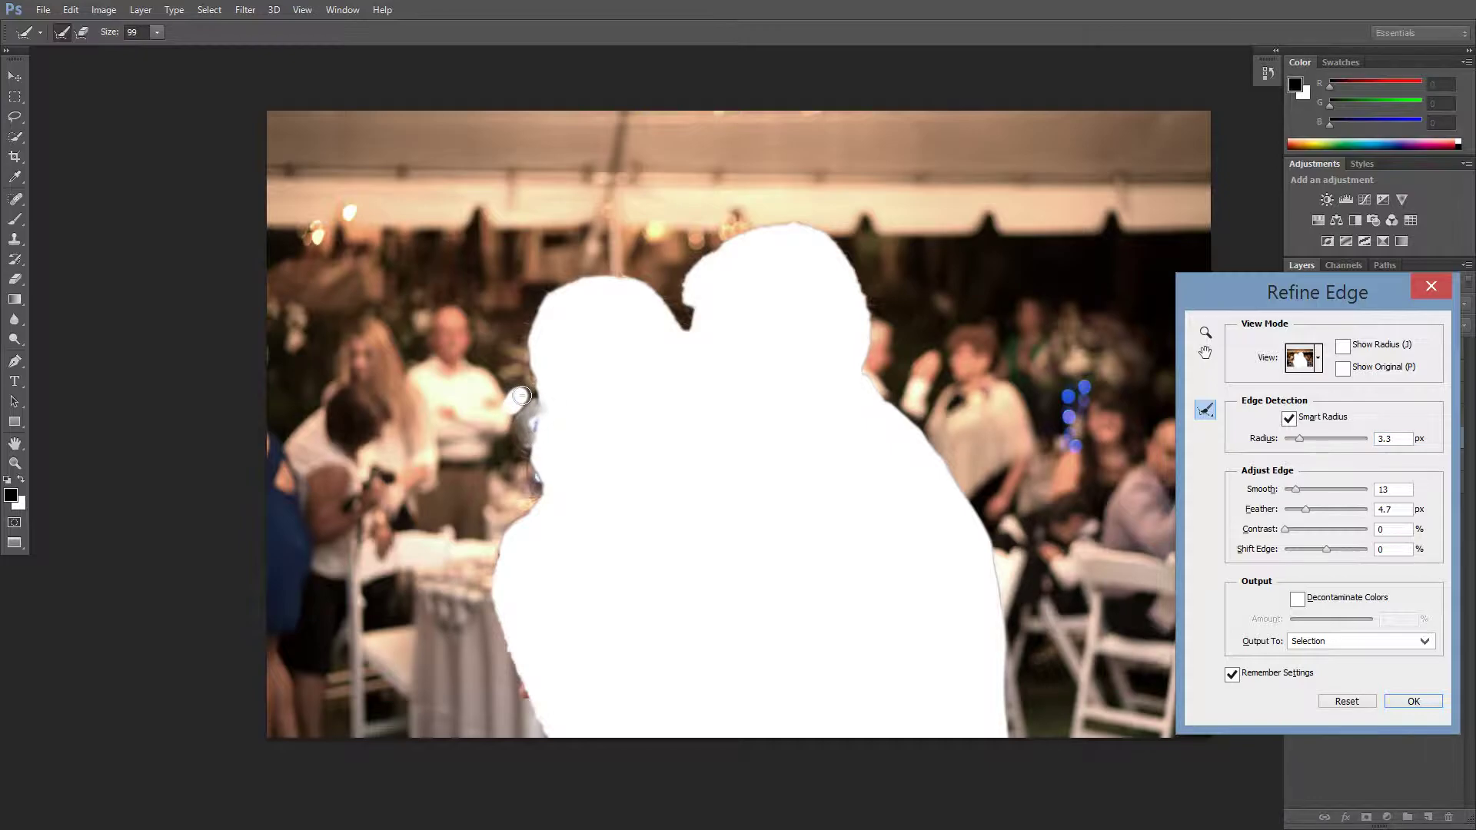
left_click(522, 395, "alt")
mouse_move(530, 447)
left_mouse_down()
mouse_move(520, 438)
mouse_move(554, 458)
left_mouse_up()
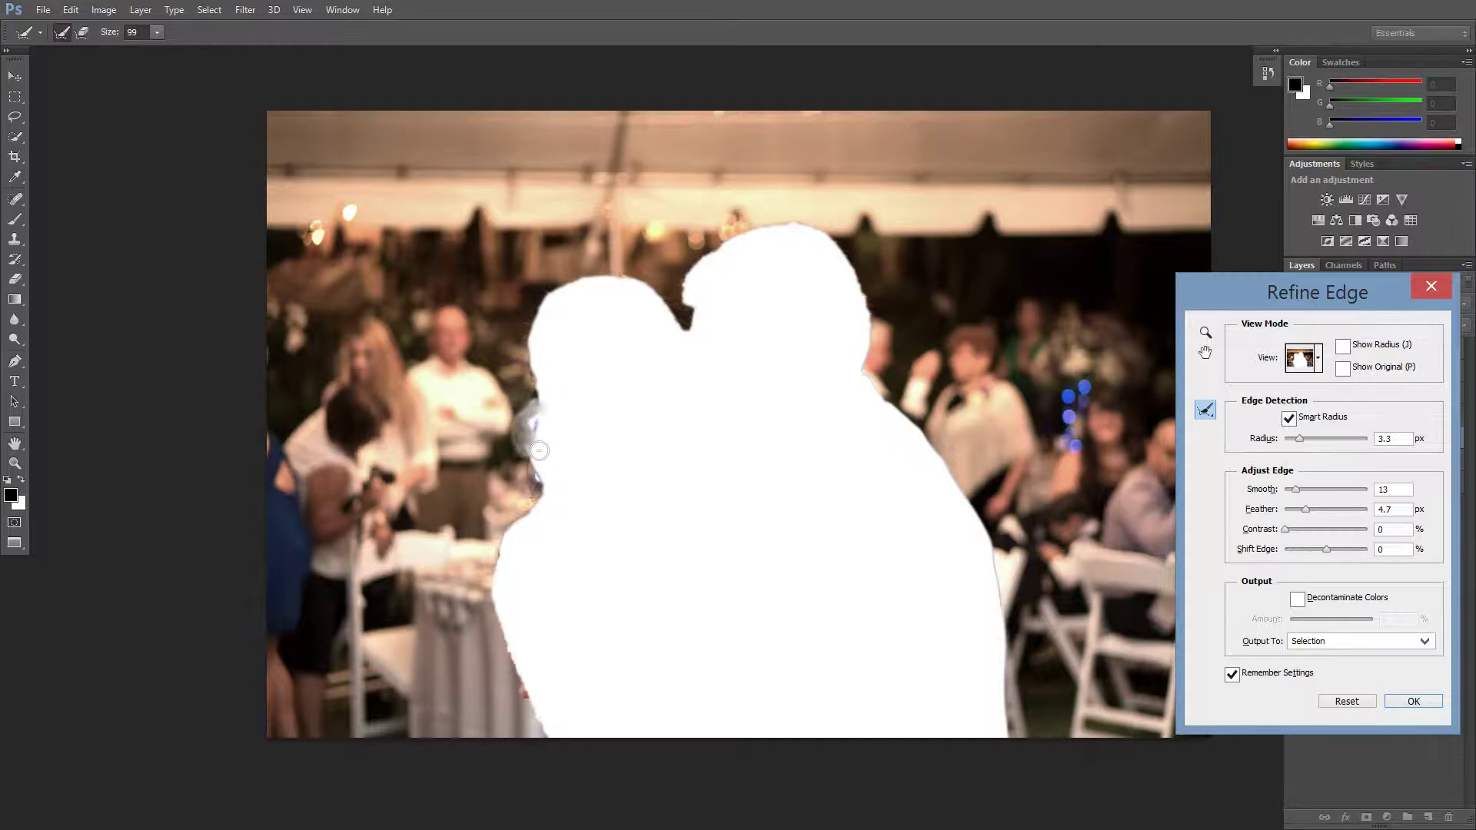
left_click(1413, 701)
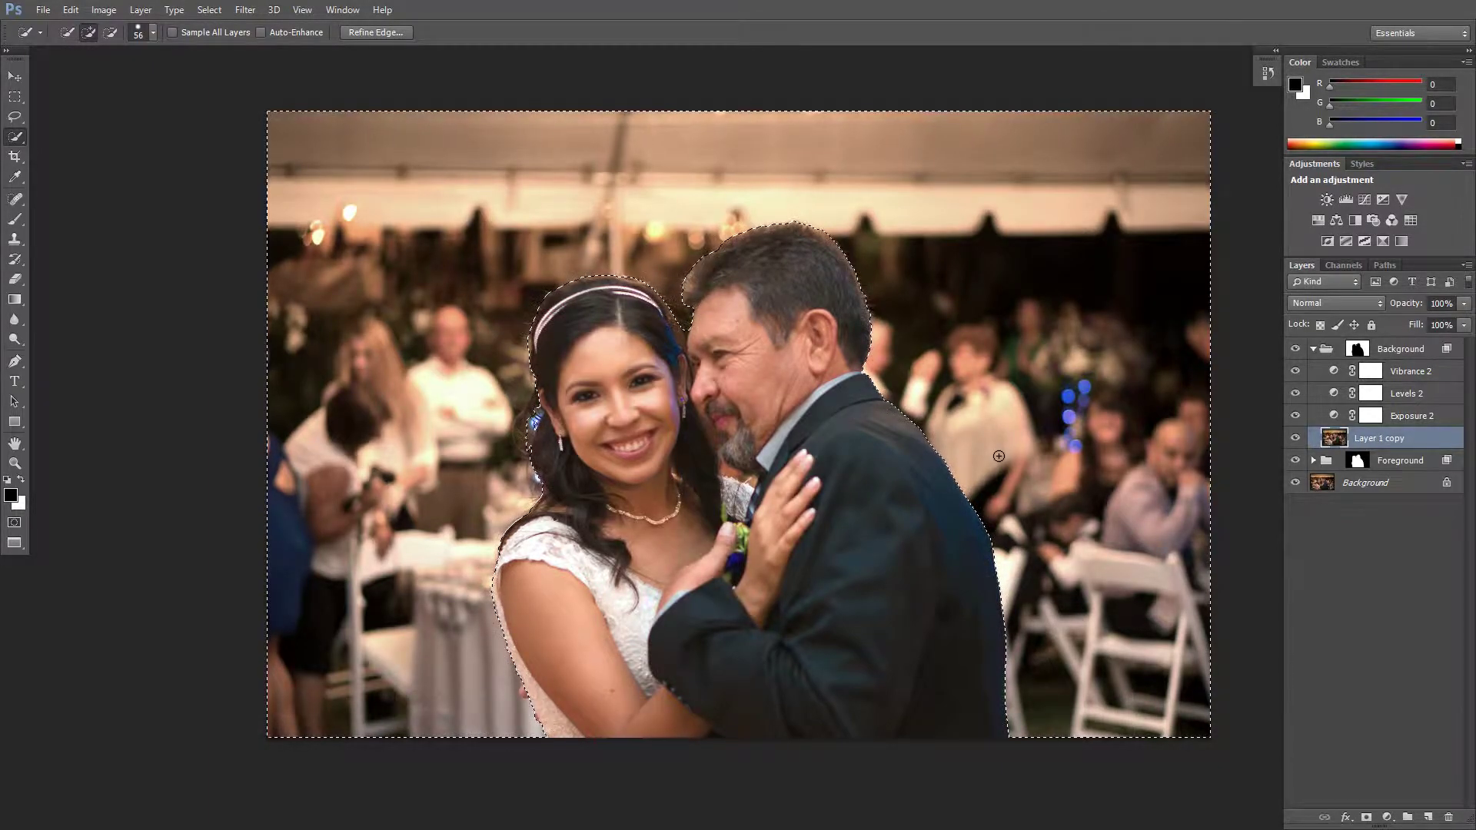
Preview the background selection in Refine Edge without applying it and invert the selection to cover the couple.
left_click(384, 33)
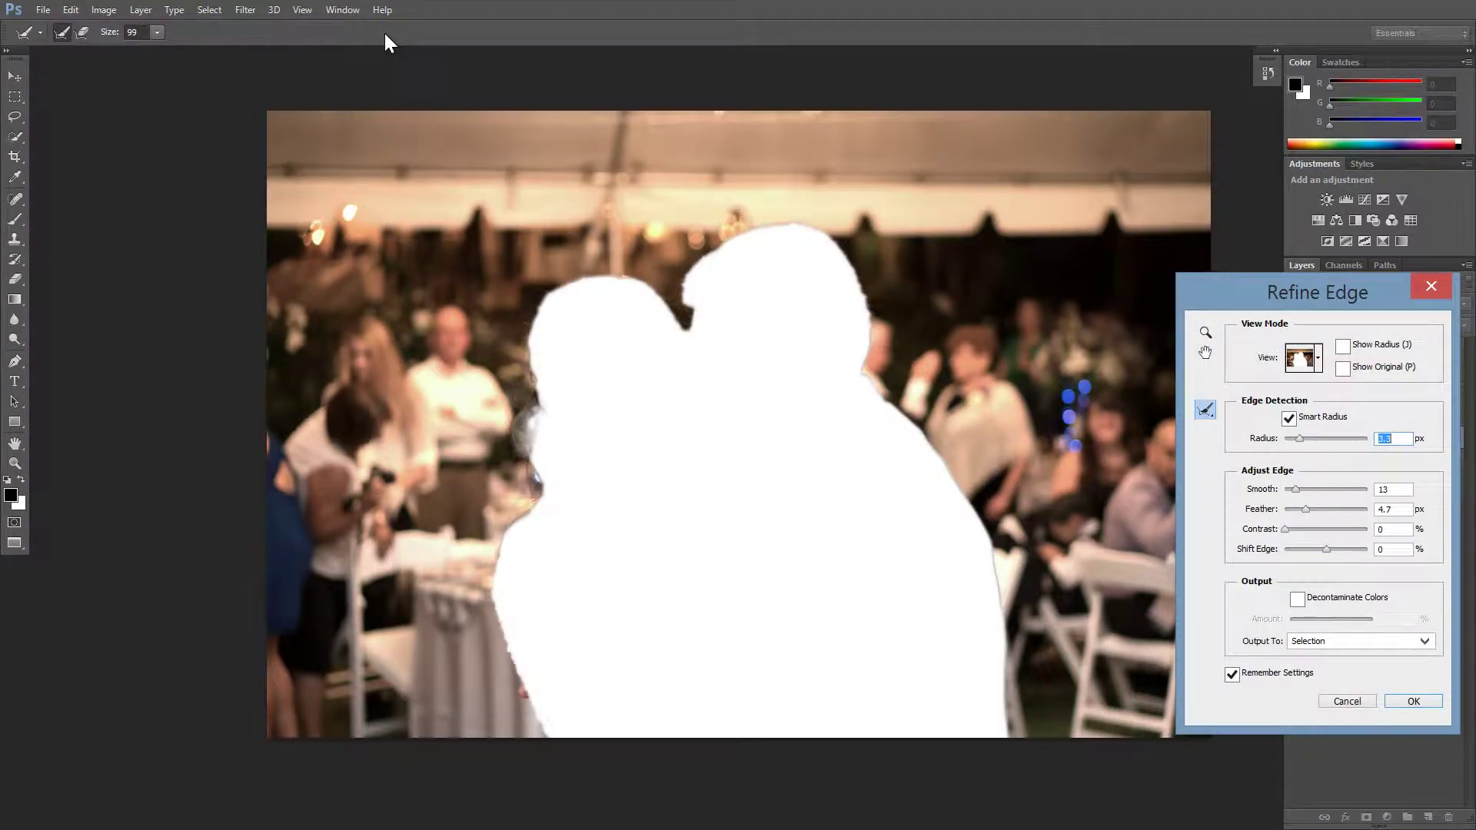
key("Escape")
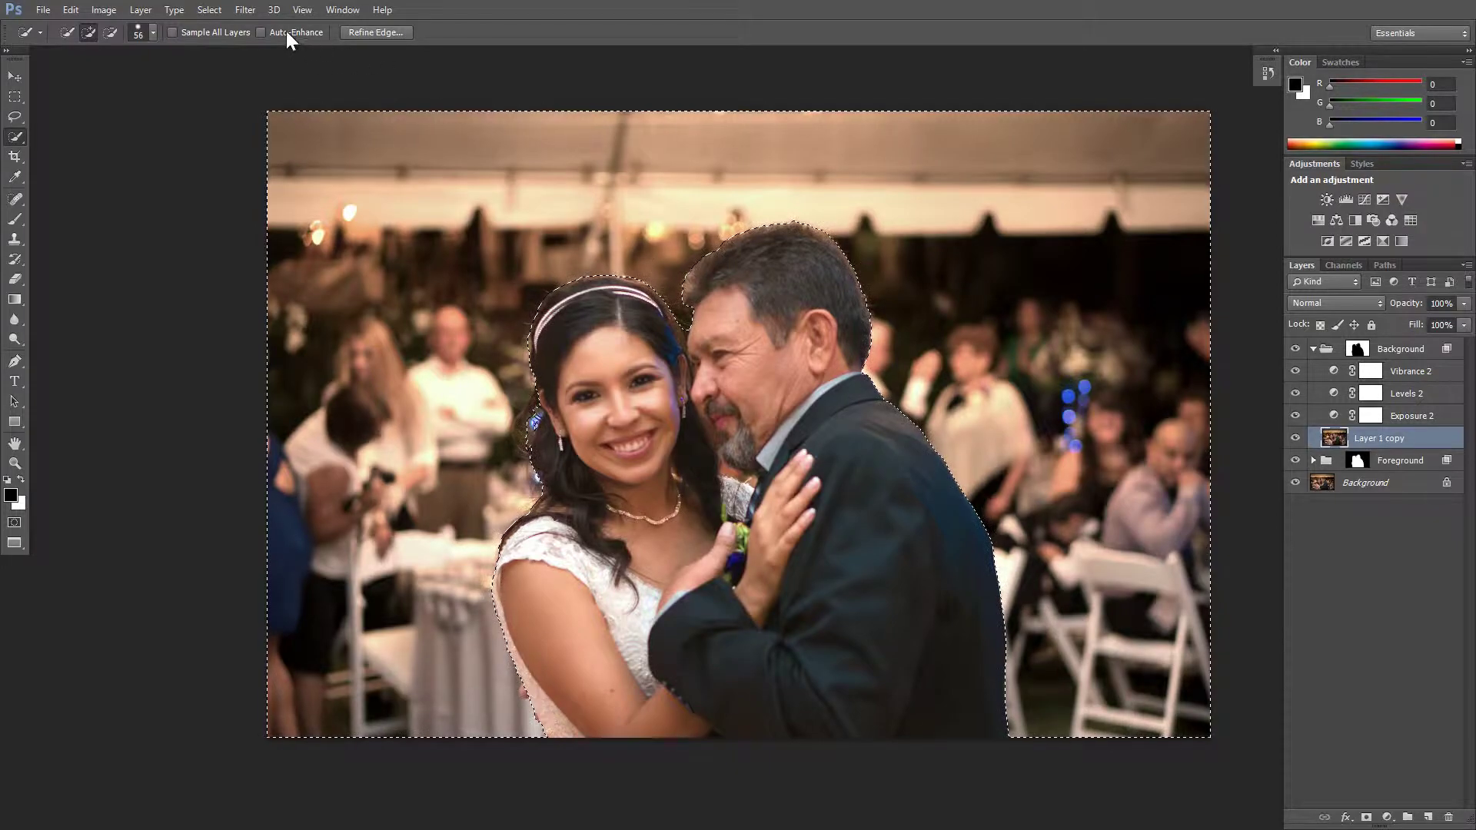
left_click(218, 11)
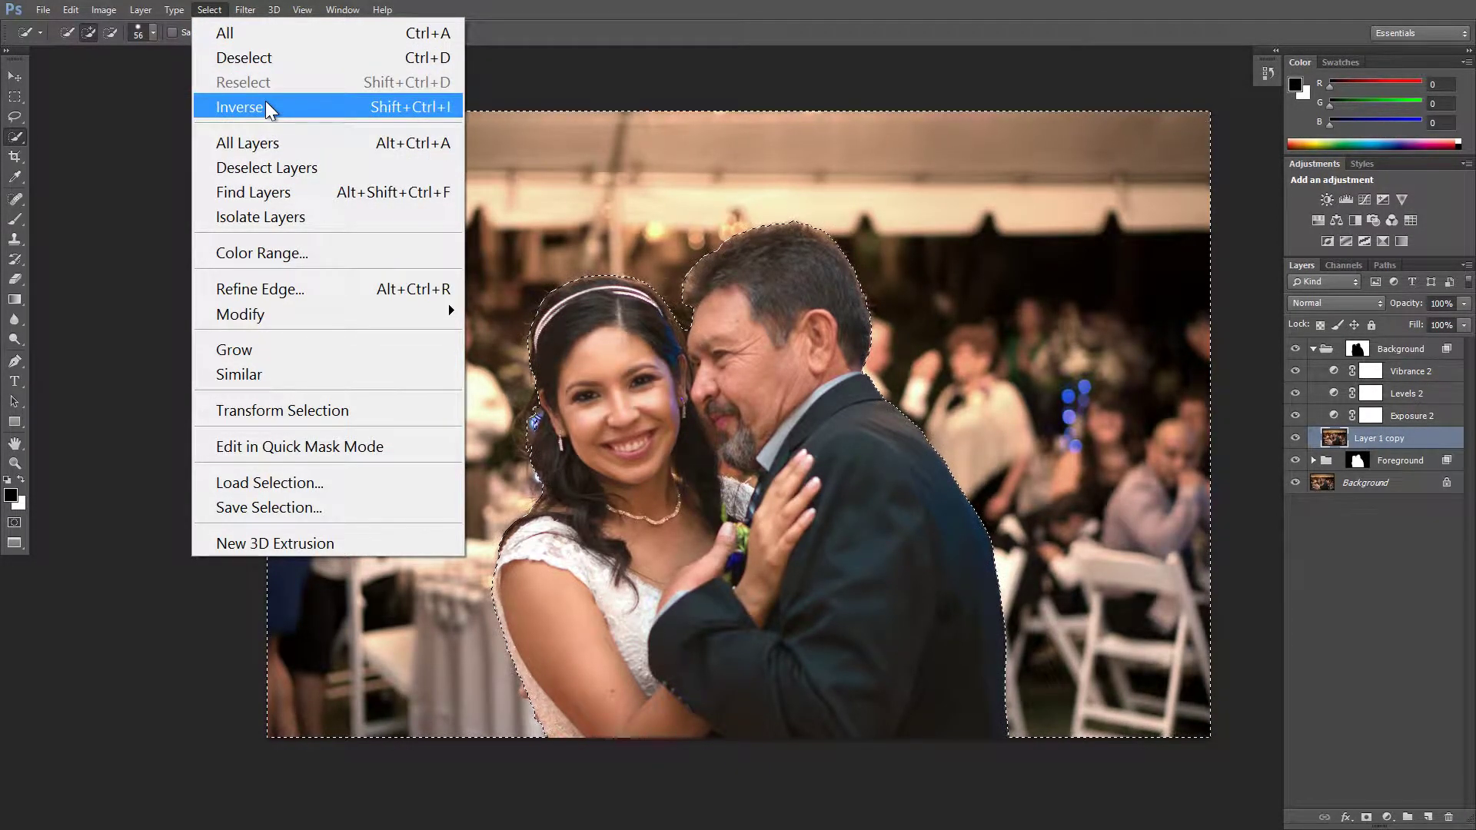
left_click(404, 112)
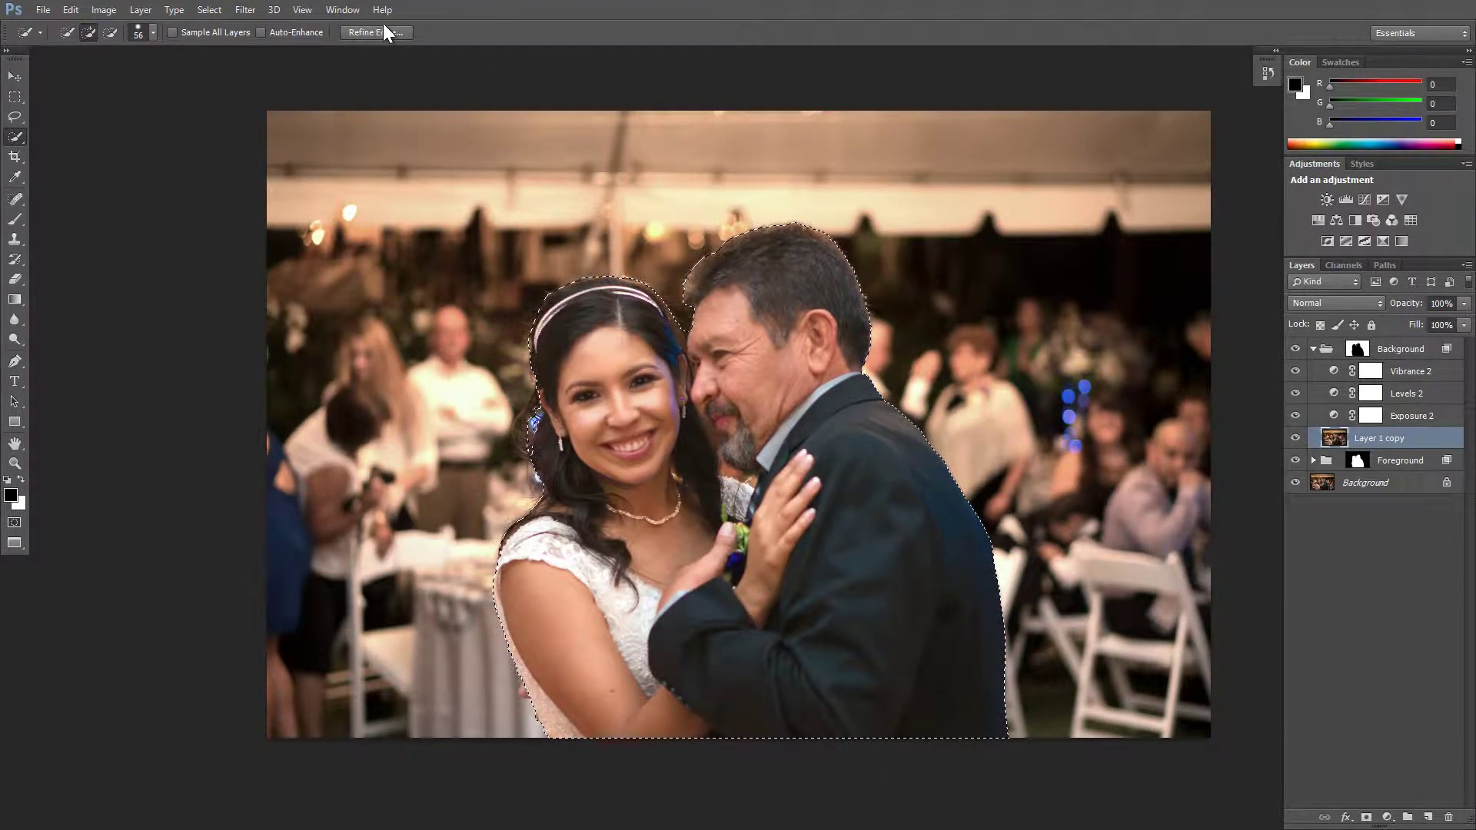
Preview the couple's cutout in Refine Edge, cancel the dialog, select the Background group's mask and clear the selection.
left_click(399, 32)
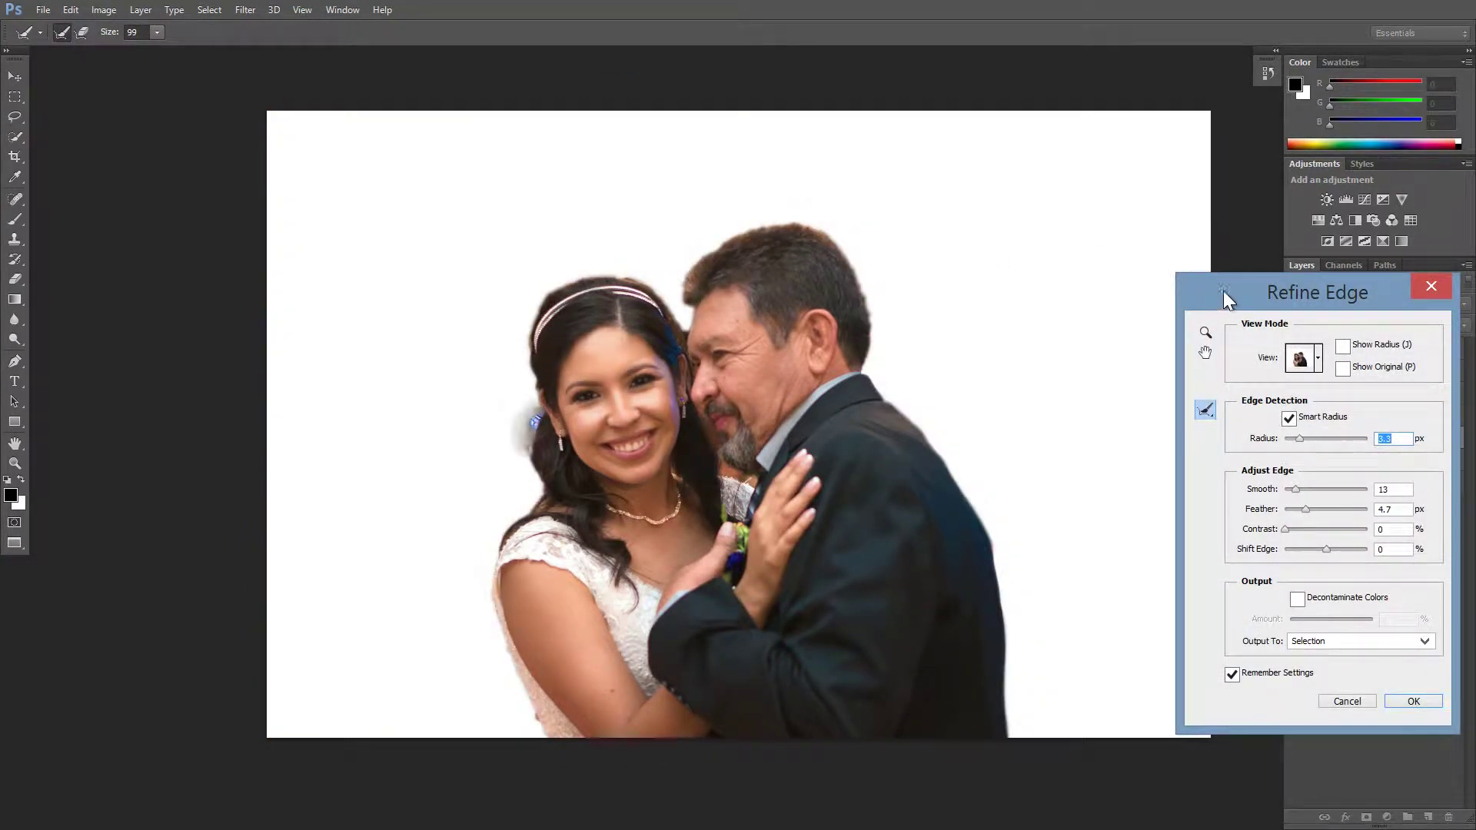
left_click_drag(1224, 290, 1096, 234)
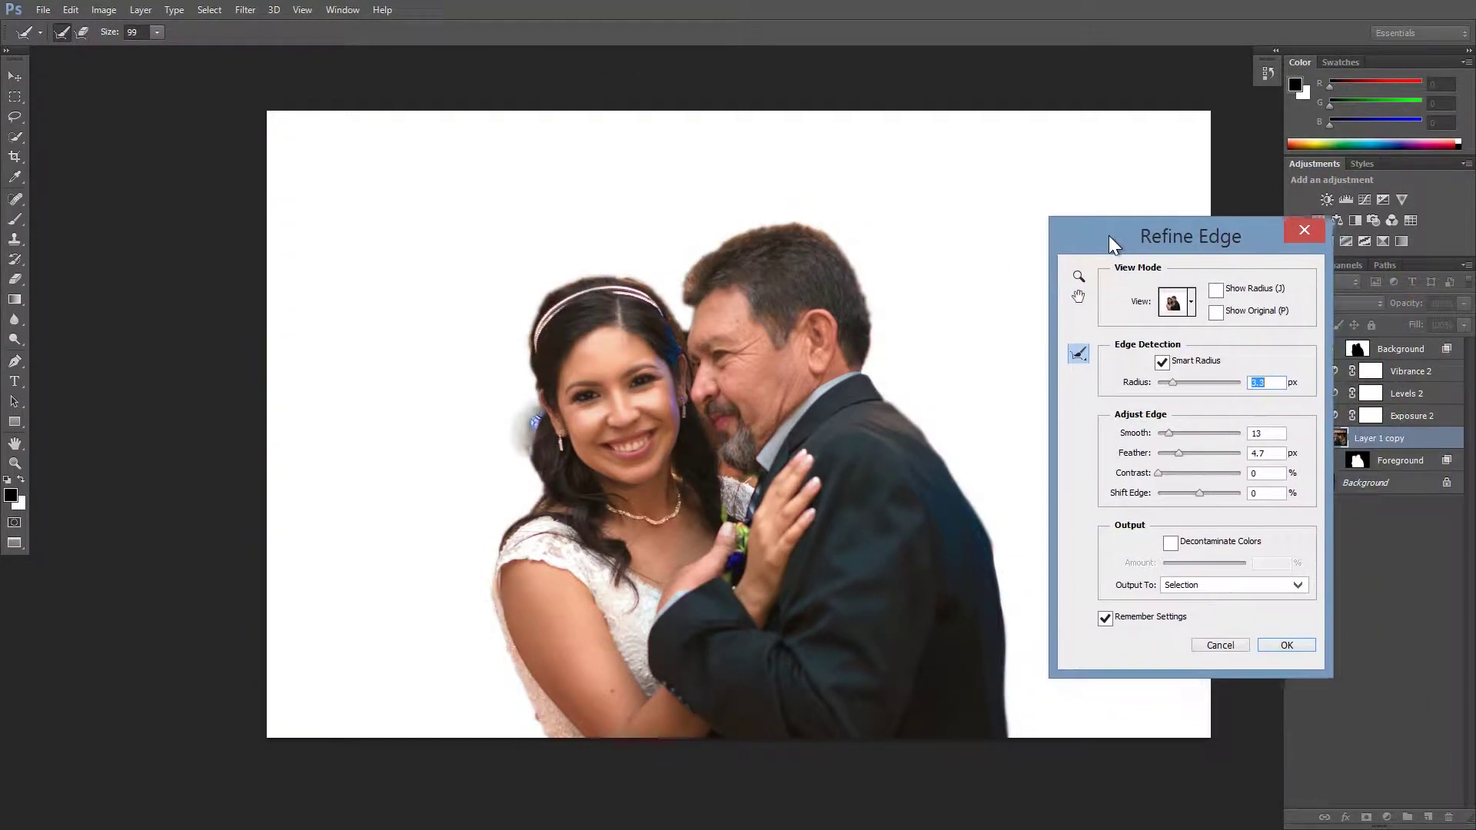
left_click(1299, 230)
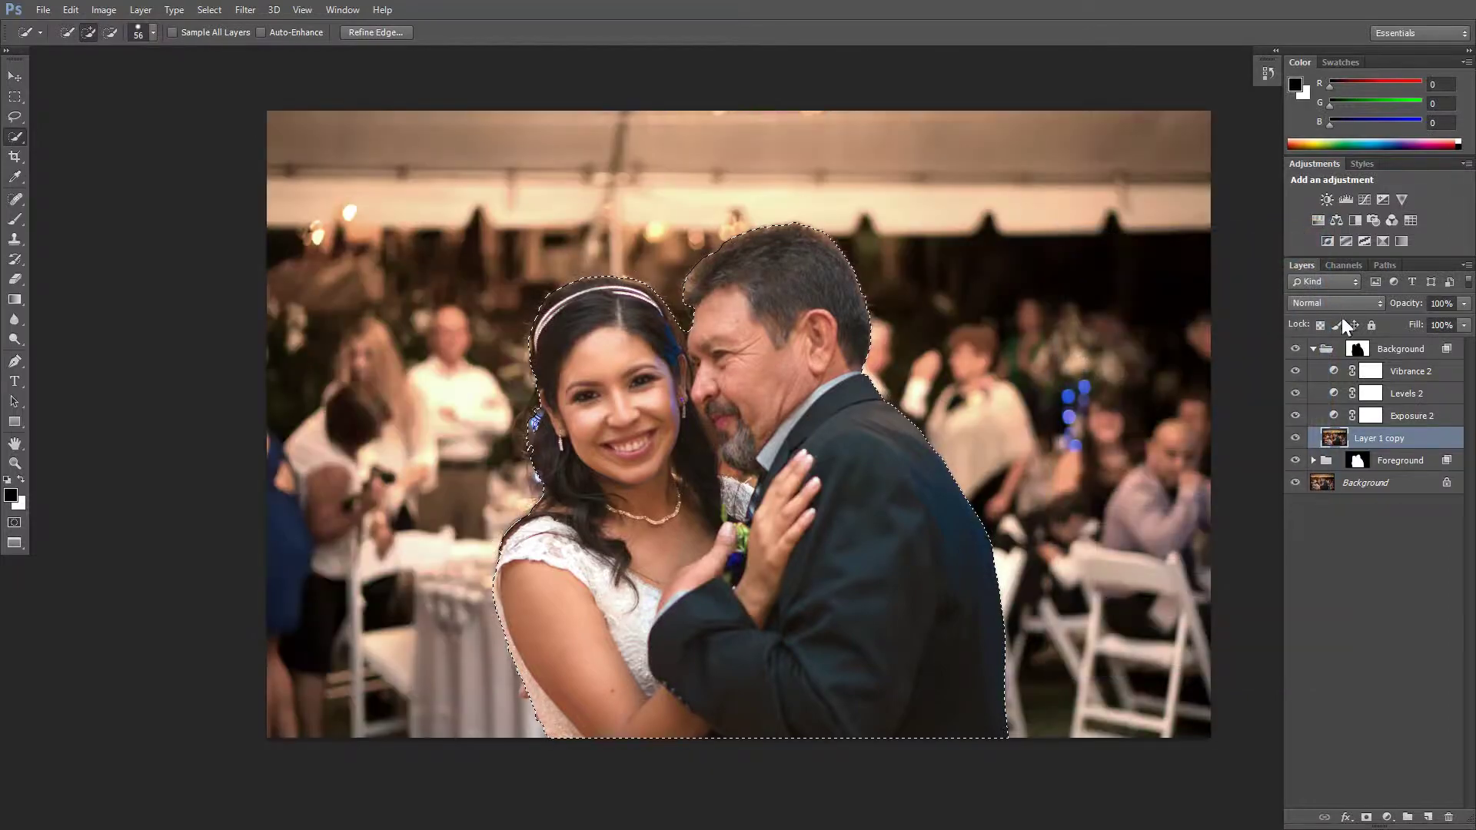
left_click(1319, 354)
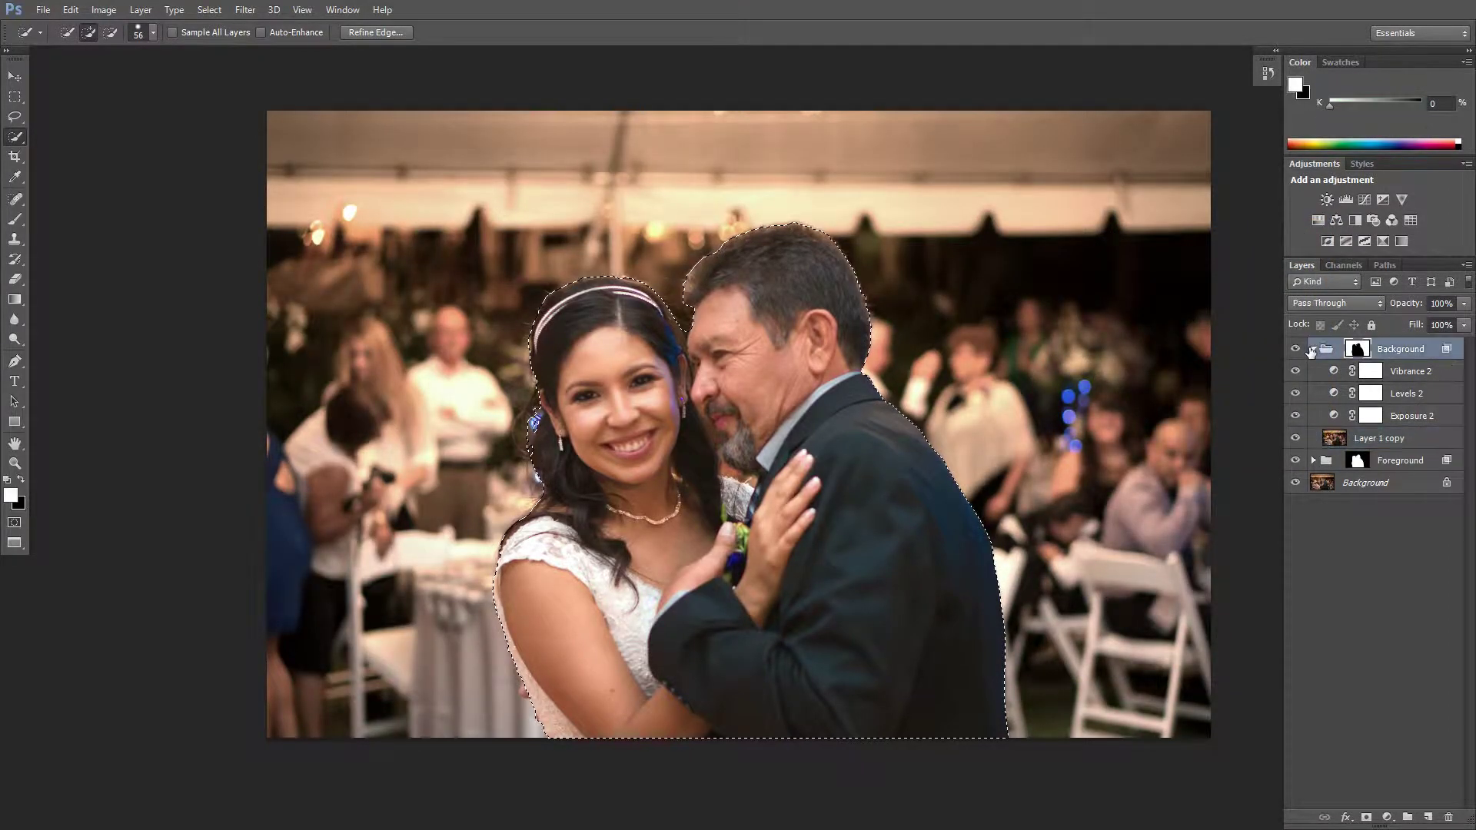
key("ctrl+d")
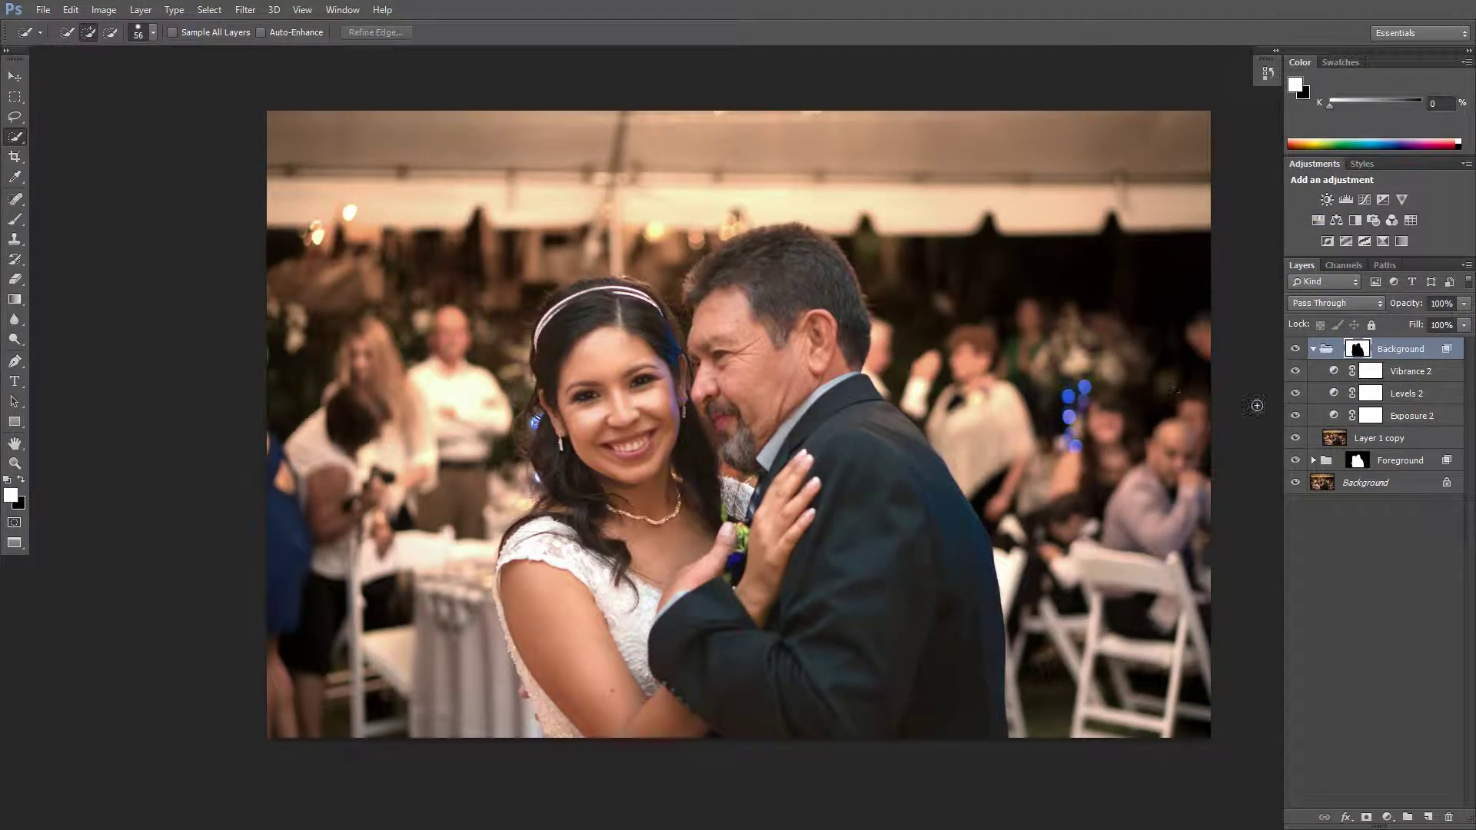
Review the Vibrance 2, Levels 2 and Exposure 2 adjustments inside the Background group and collapse the group.
left_click(1314, 352)
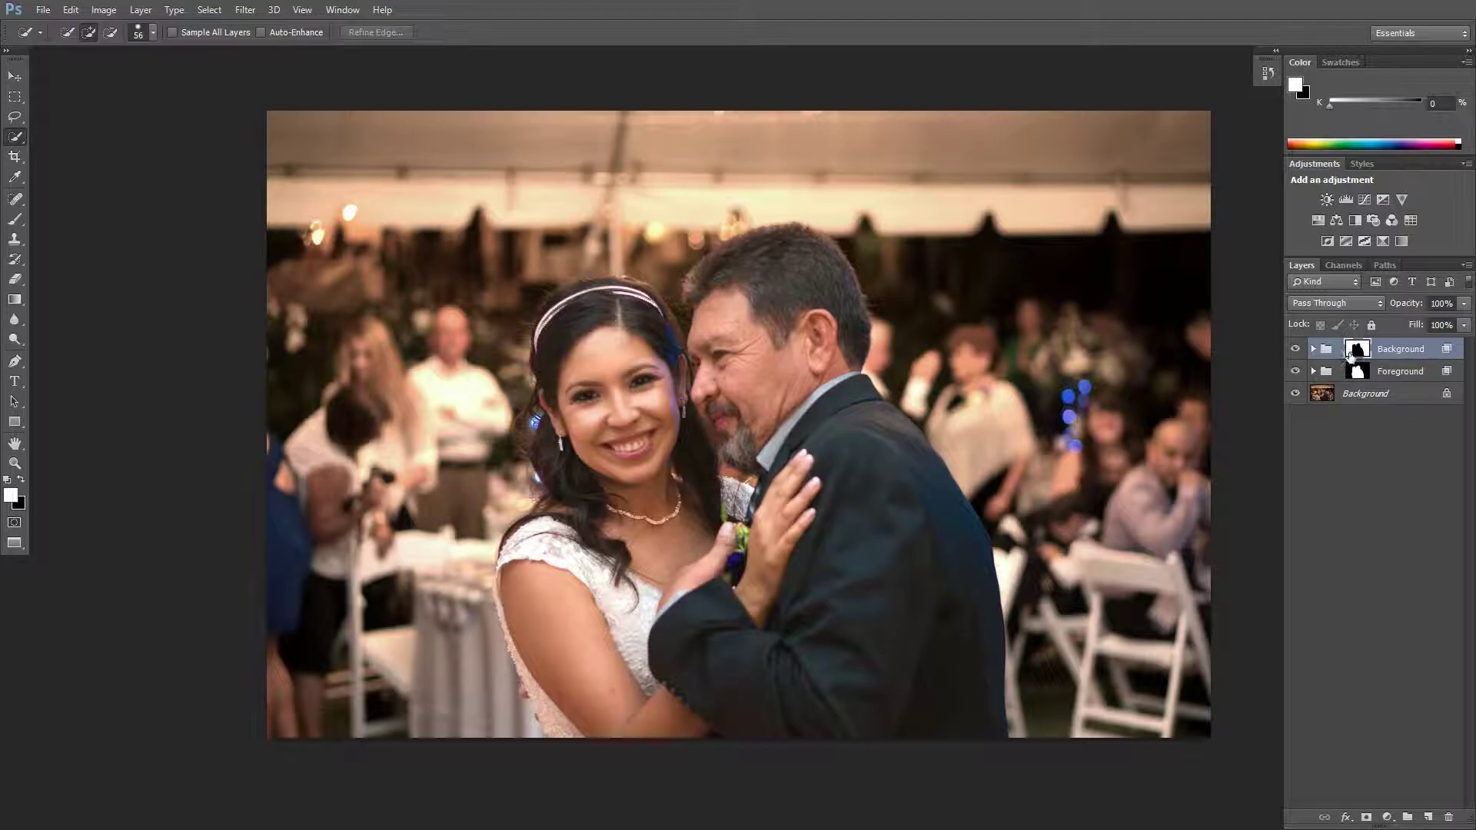
left_click(1315, 350)
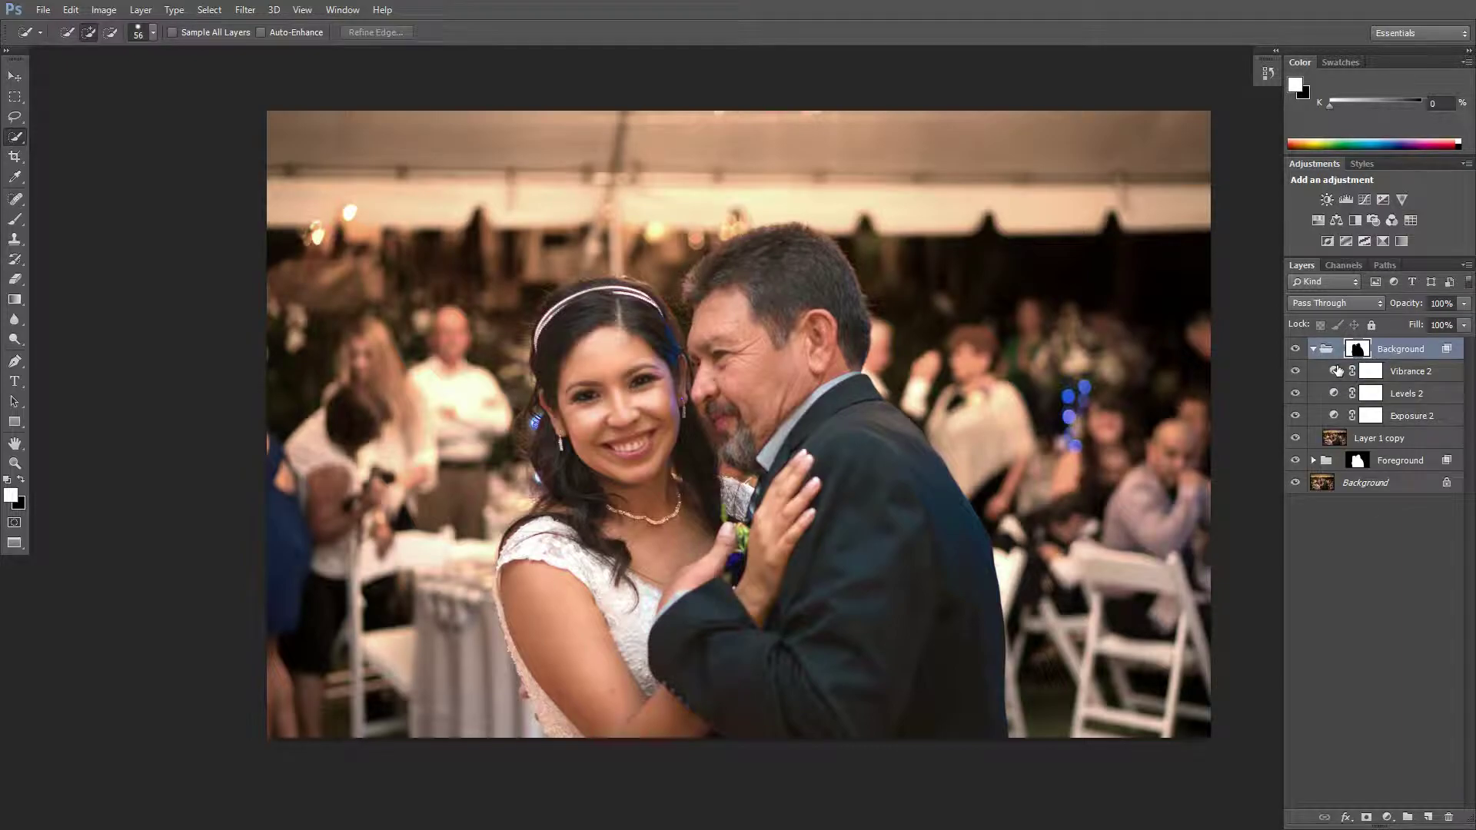
left_click(1383, 377)
left_click(1388, 394)
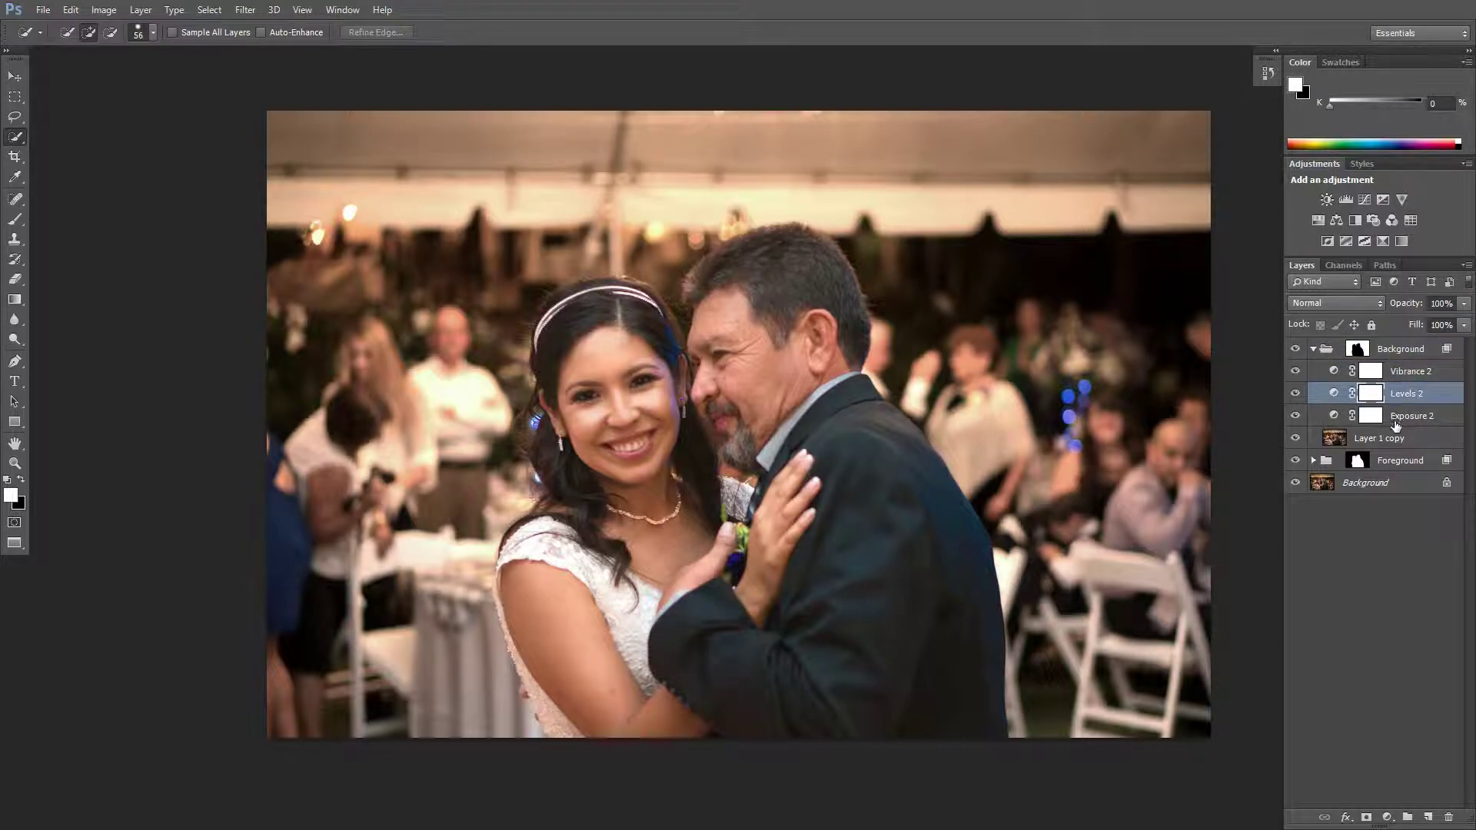
left_click(1395, 418)
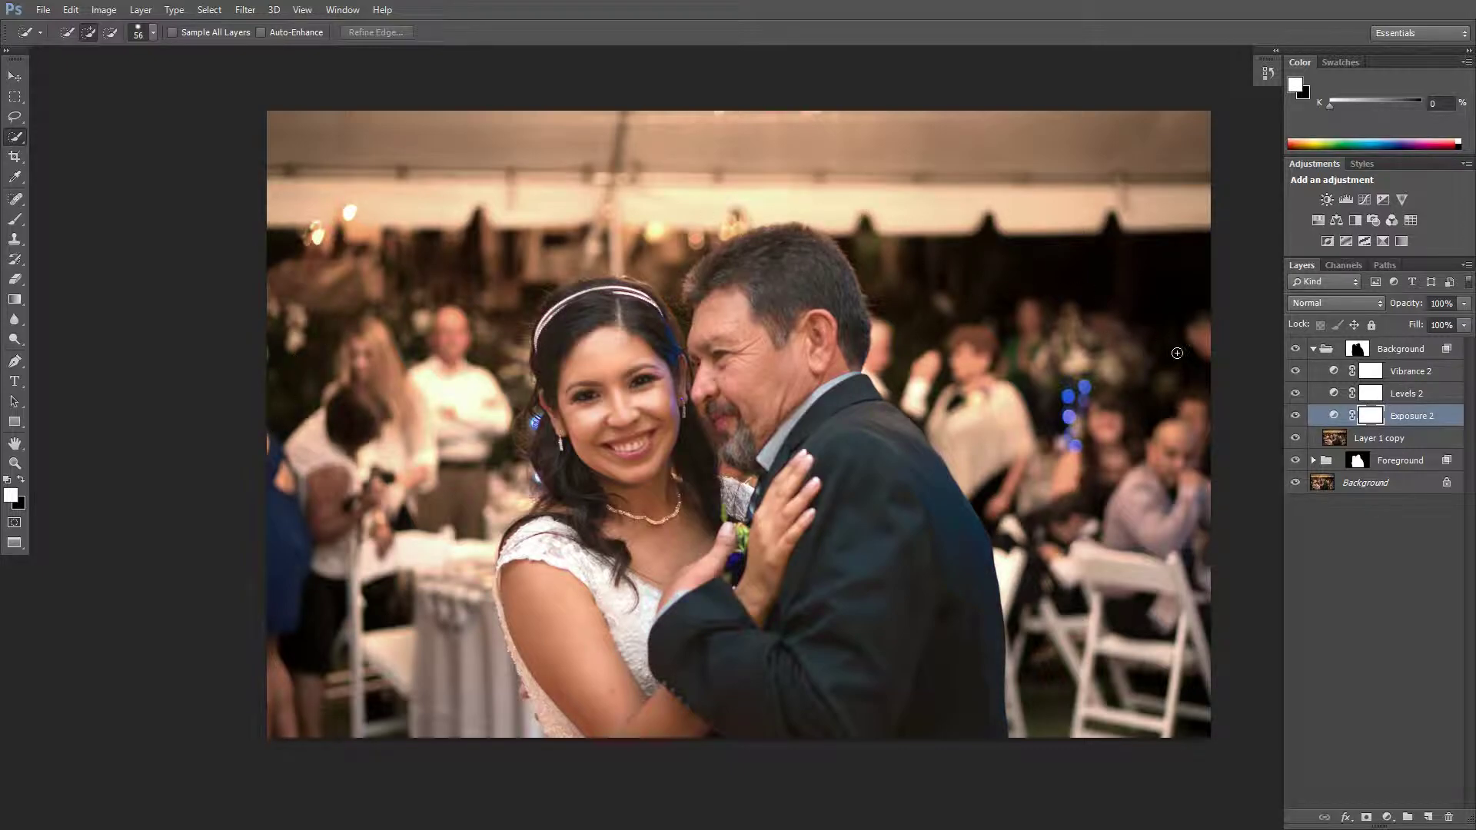
left_click(1313, 349)
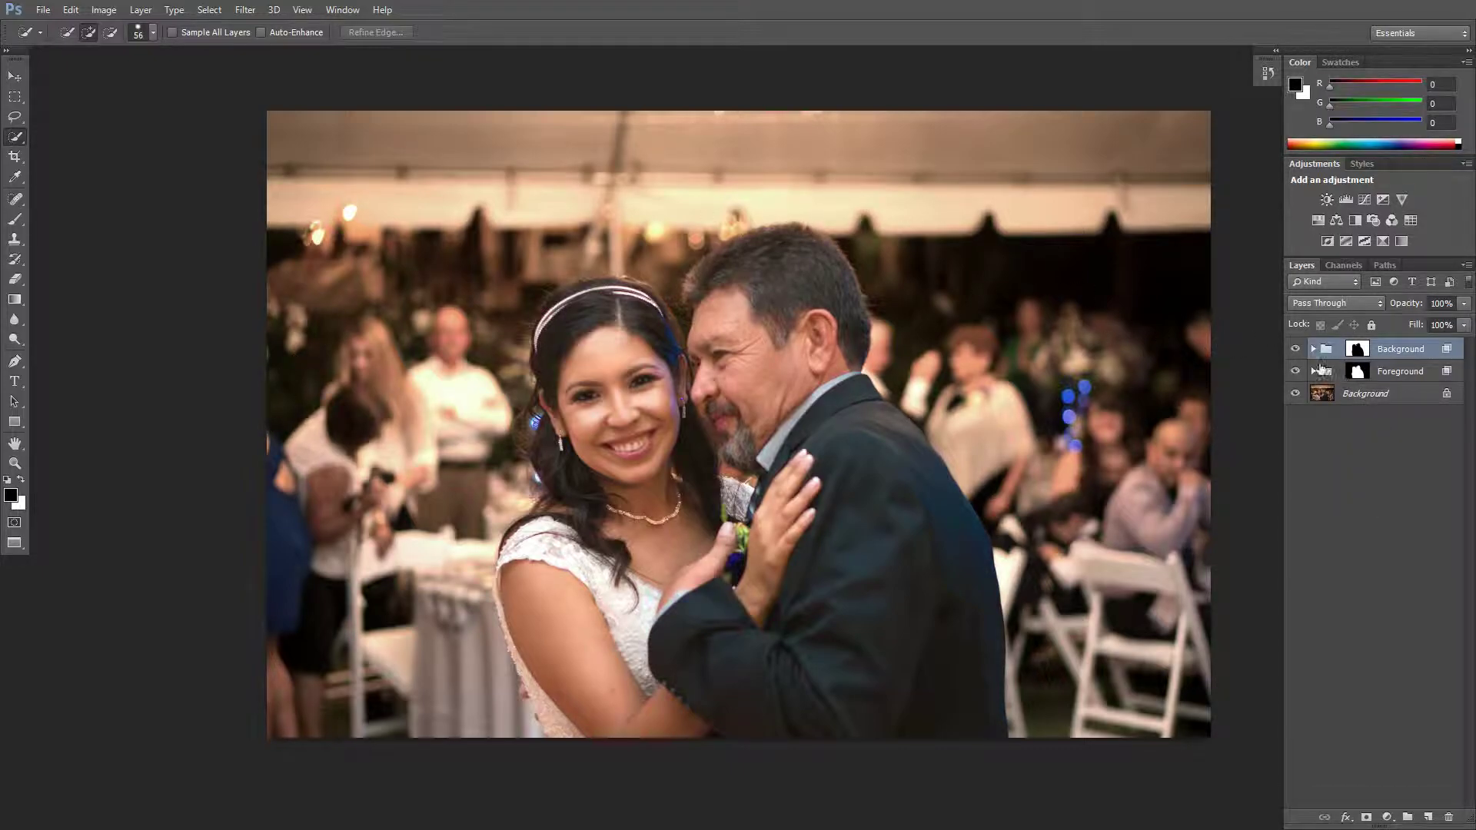
Compare the photo with the Background group hidden and shown, and with the Foreground group hidden and shown.
left_click(1295, 350)
left_click(1295, 351)
left_click(1295, 372)
left_click(1296, 371)
Examine the Reds settings and the list of adjustable colors of the Foreground group's Selective Color layer.
left_click(1314, 371)
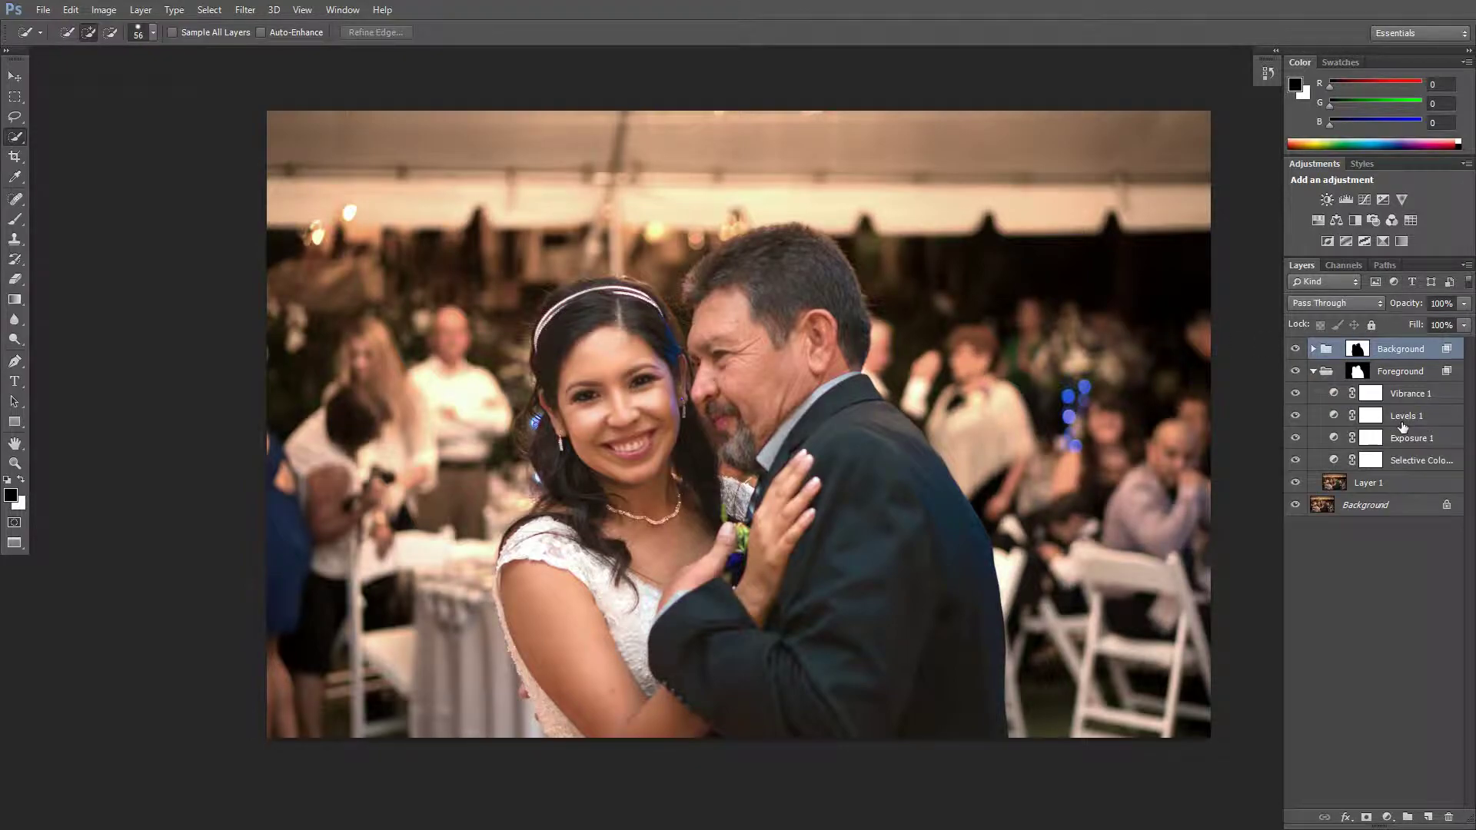
double_click(1333, 460)
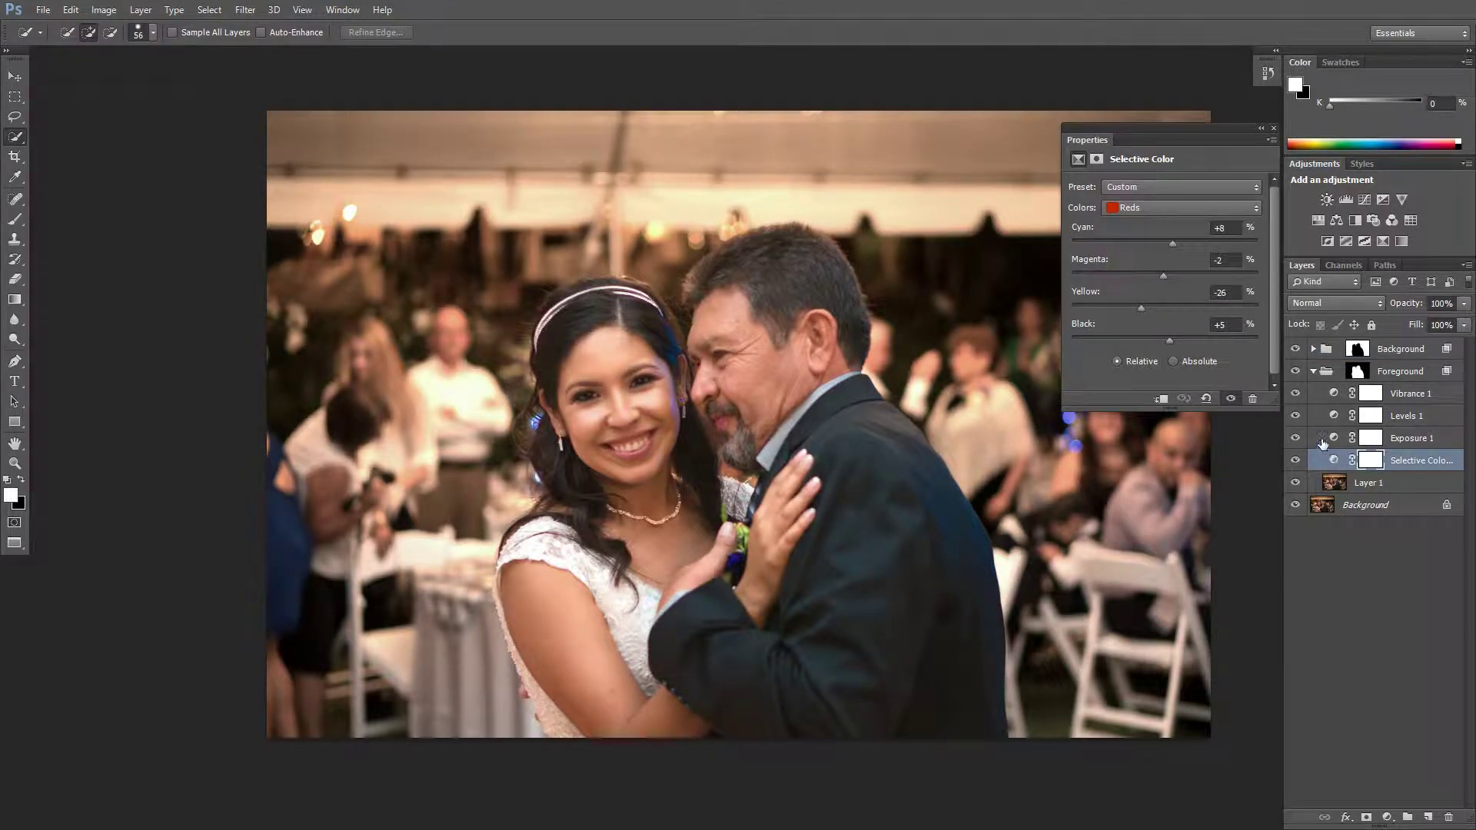
left_click(1180, 211)
left_click(1179, 206)
left_click(1180, 206)
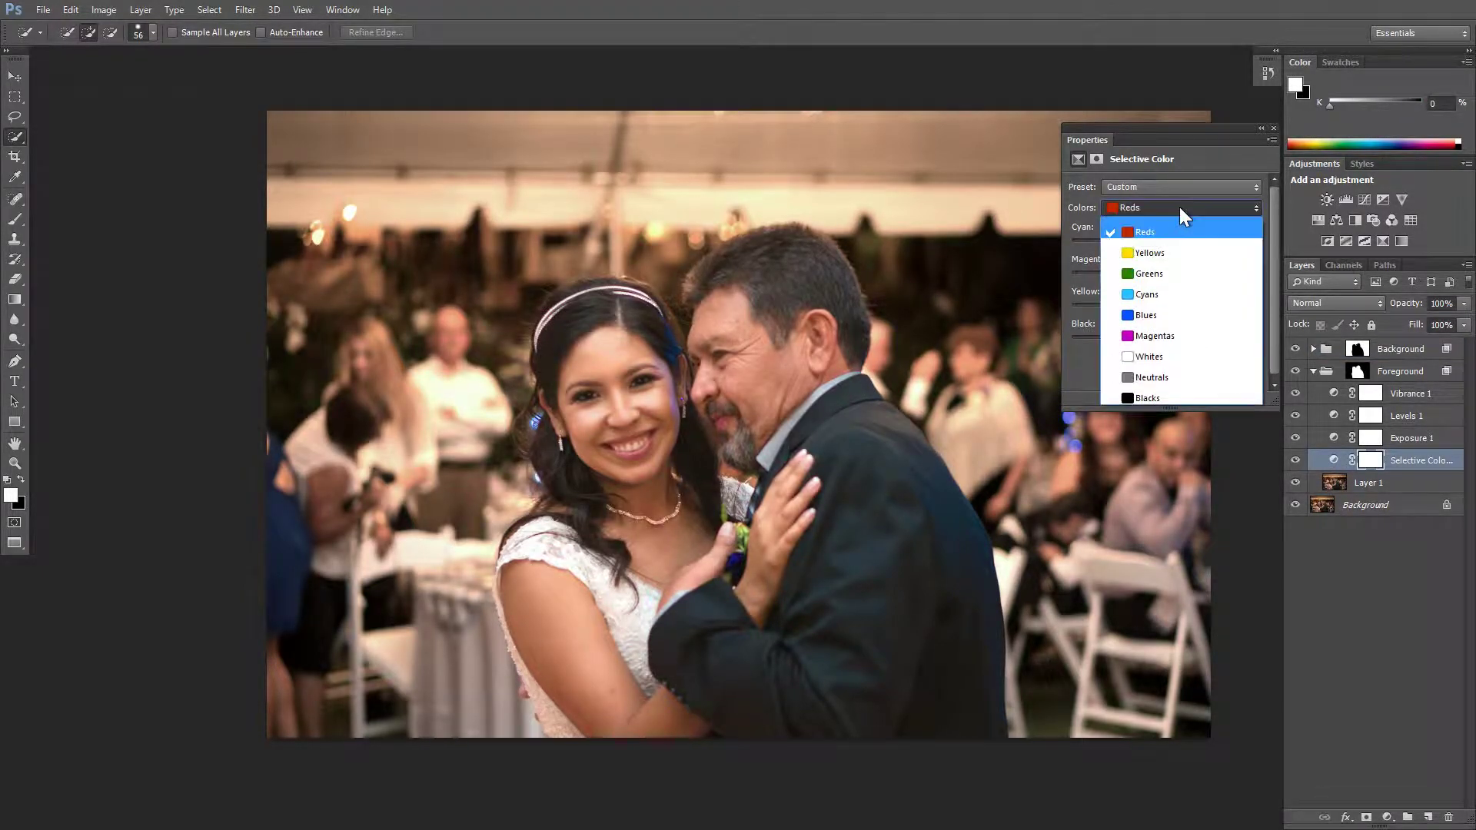
left_click(1179, 206)
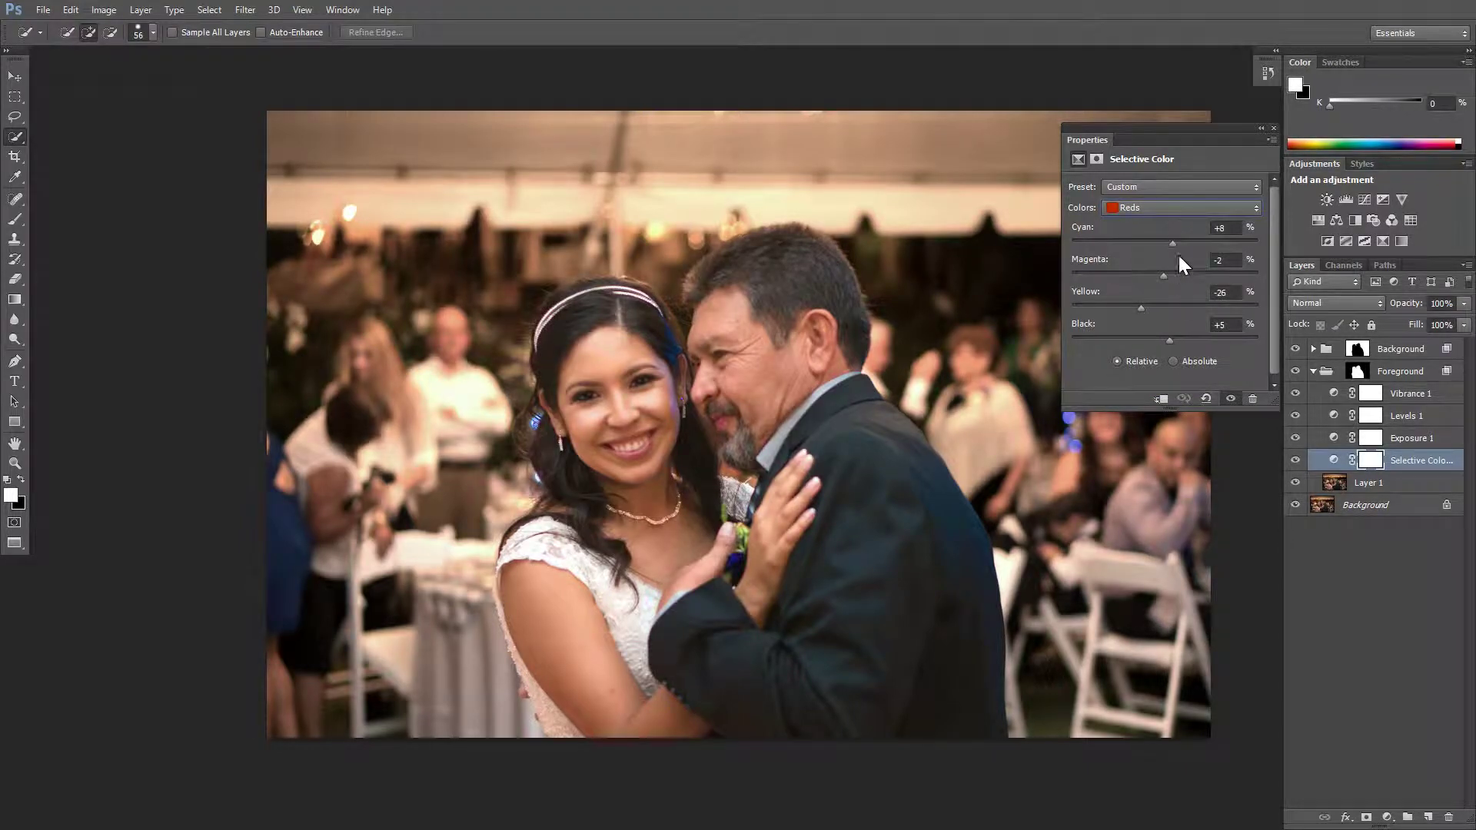
left_click(1148, 208)
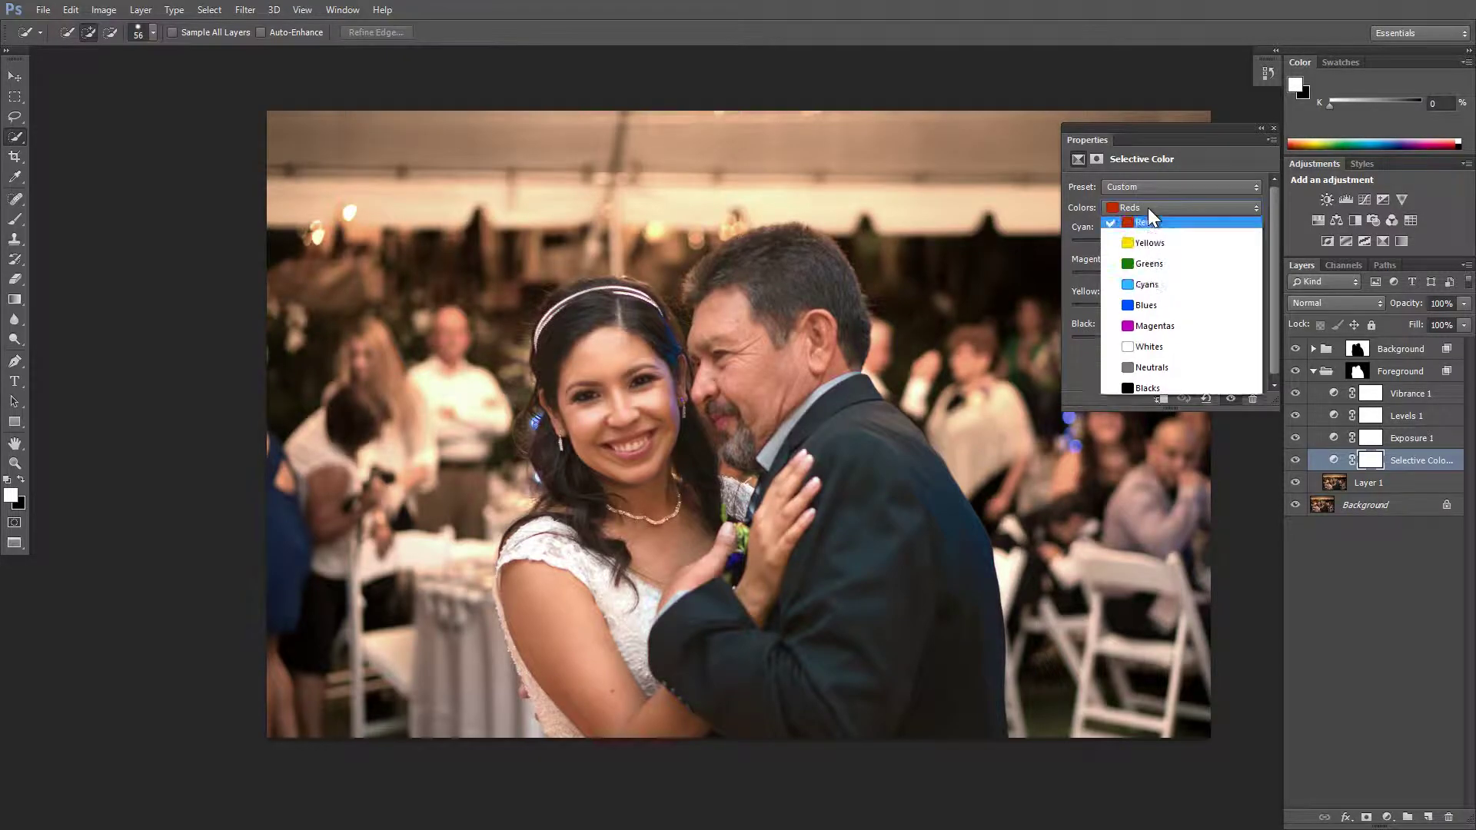
left_click(1156, 206)
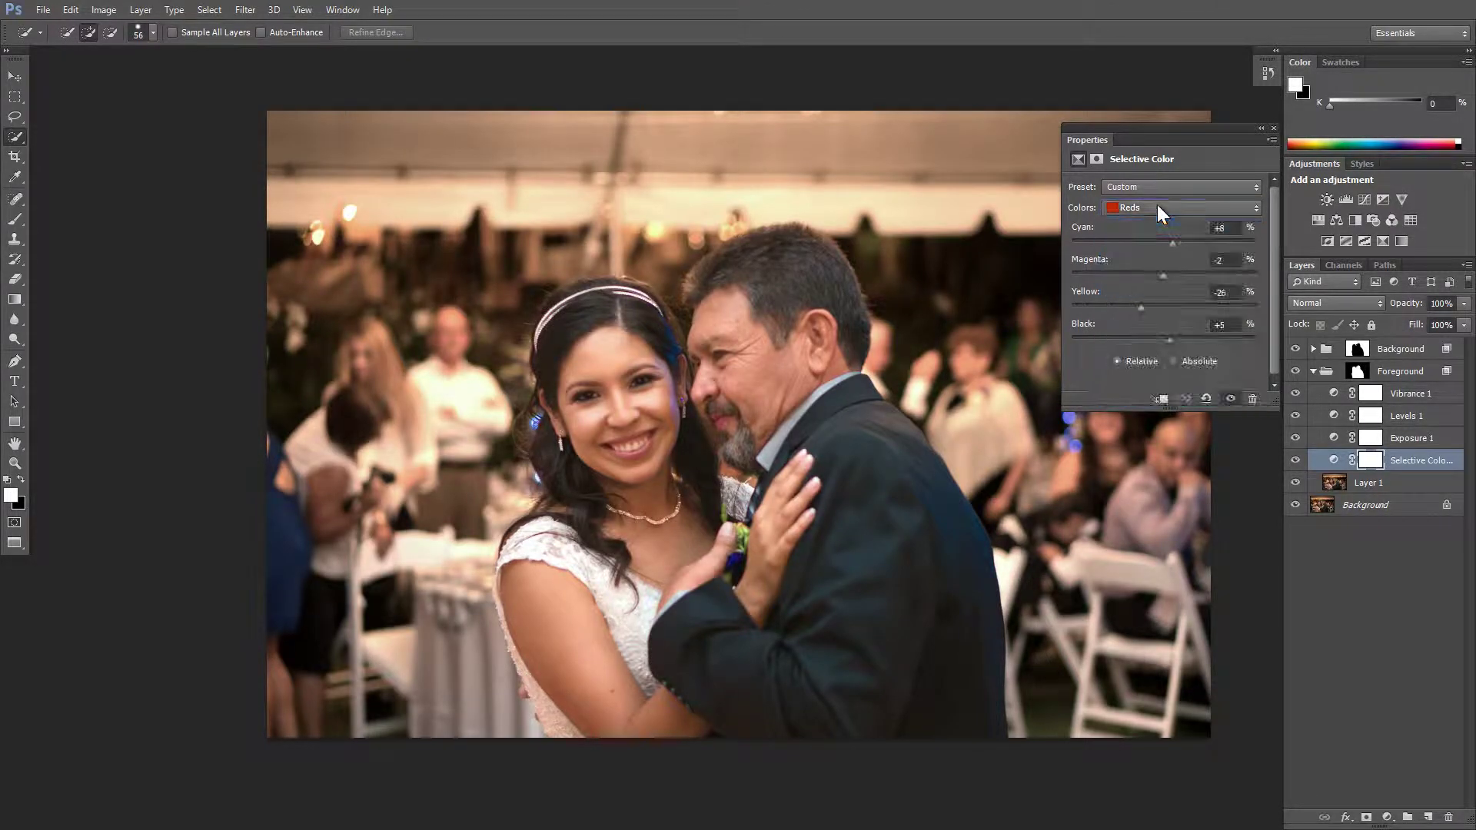
Dismiss the Selective Color properties and close DSC01670-Edit.tif without saving changes.
left_click(1272, 129)
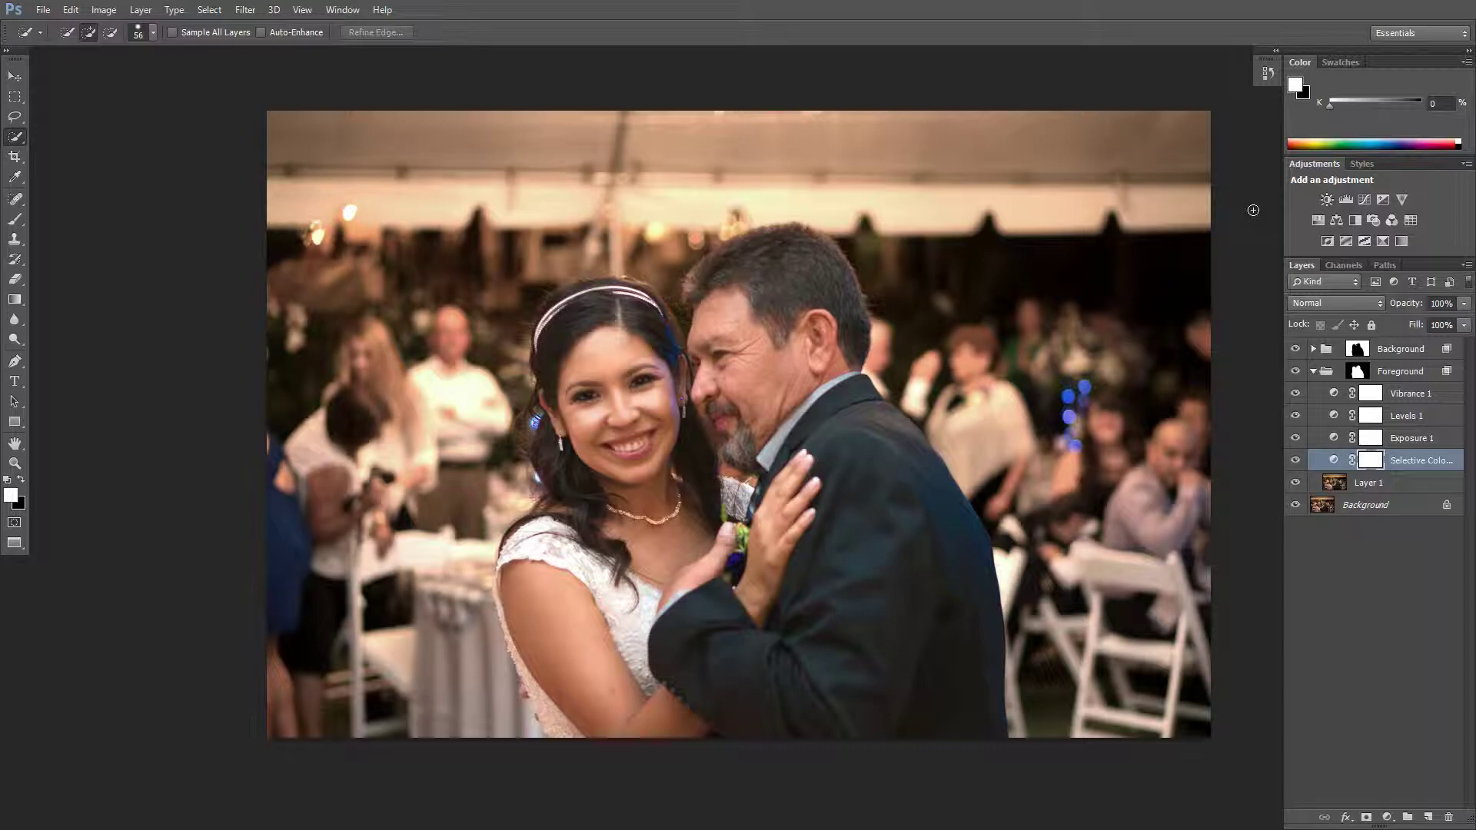
key("ctrl+w")
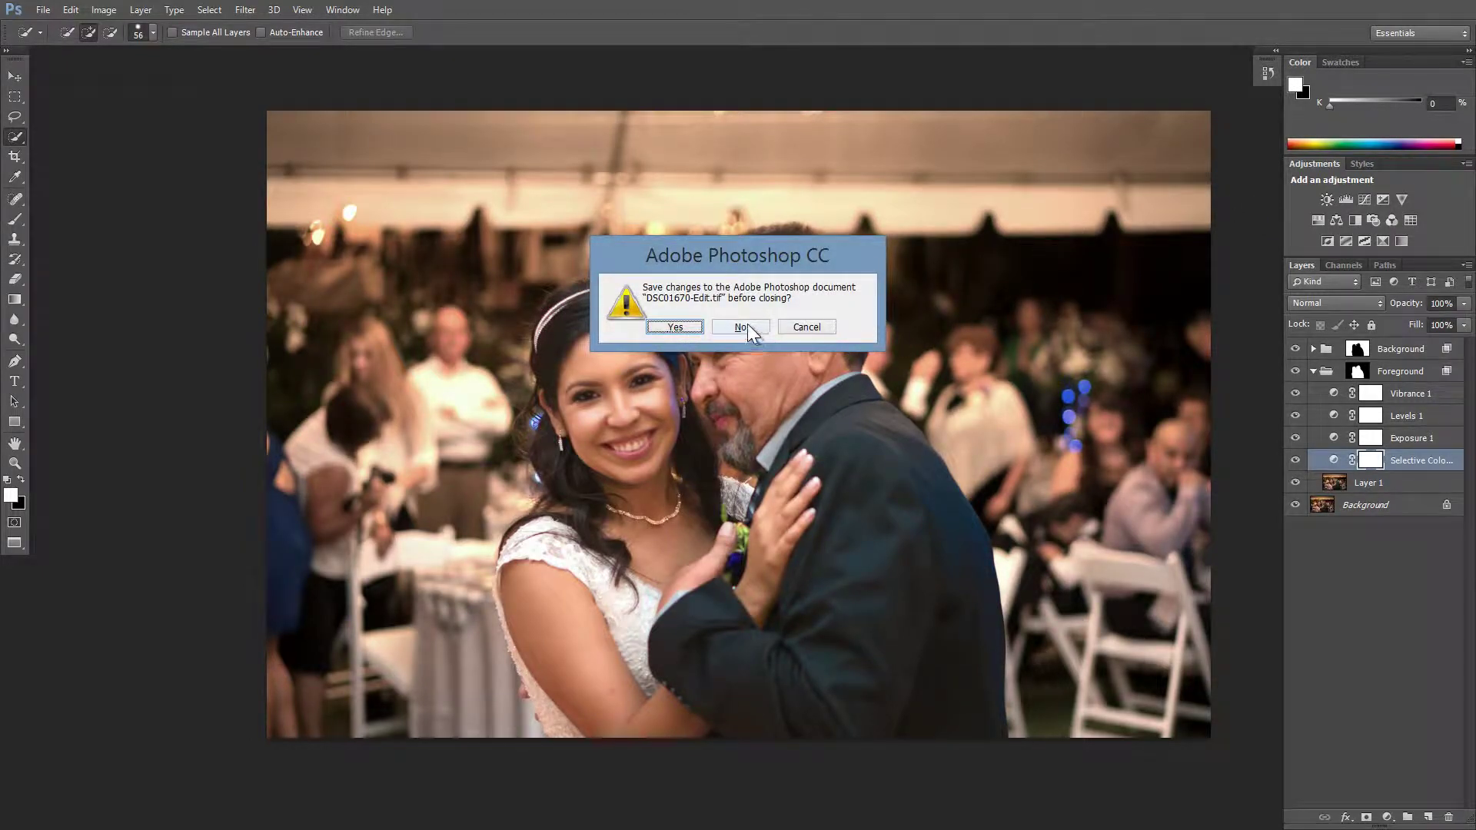
left_click(740, 327)
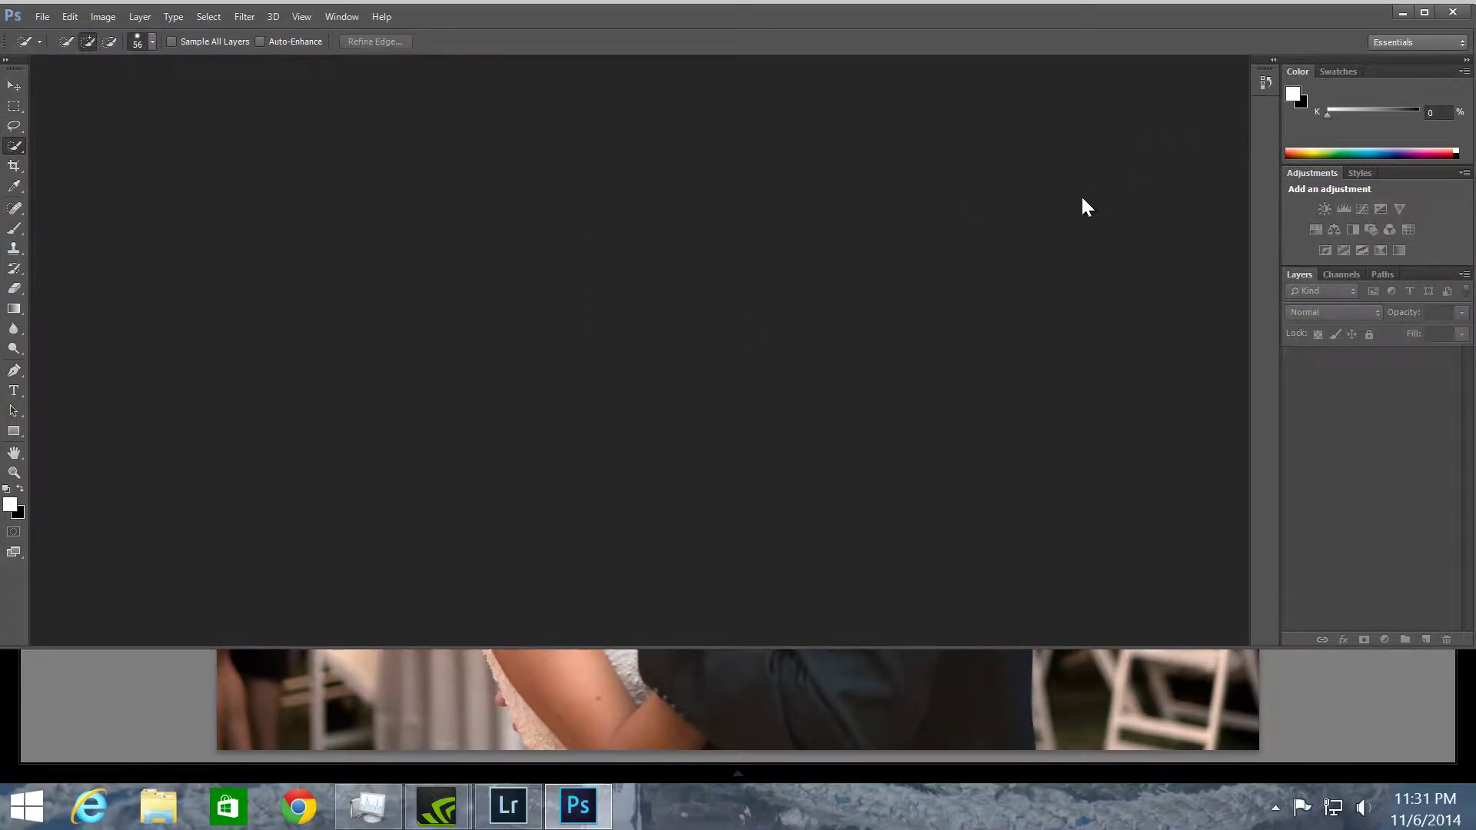
Switch to Lightroom, undo the stray brush dab on the man's jacket, and view the photo full screen with the editing panel.
left_click(947, 655)
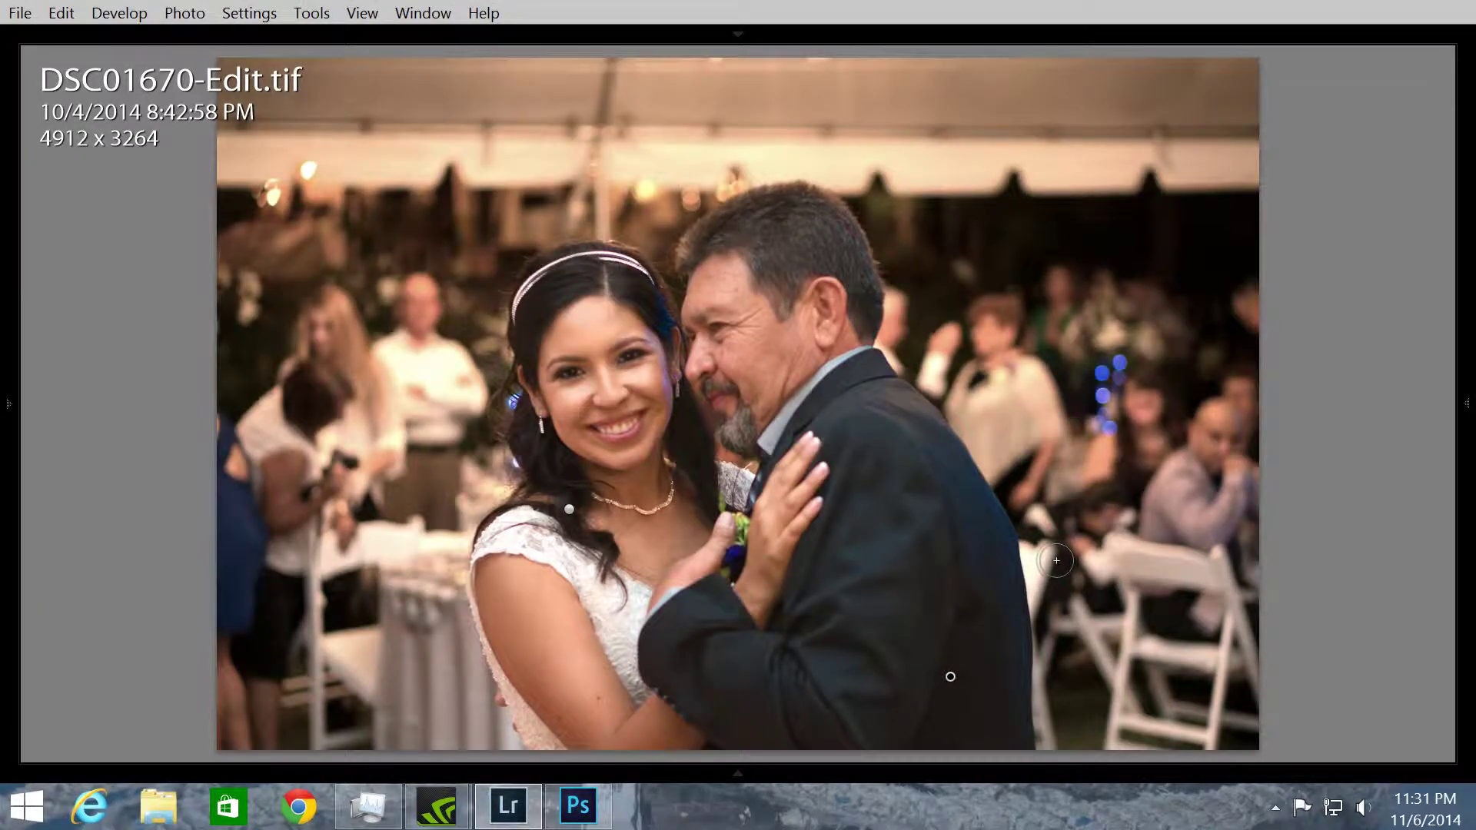
key("ctrl+z")
key("shift+f")
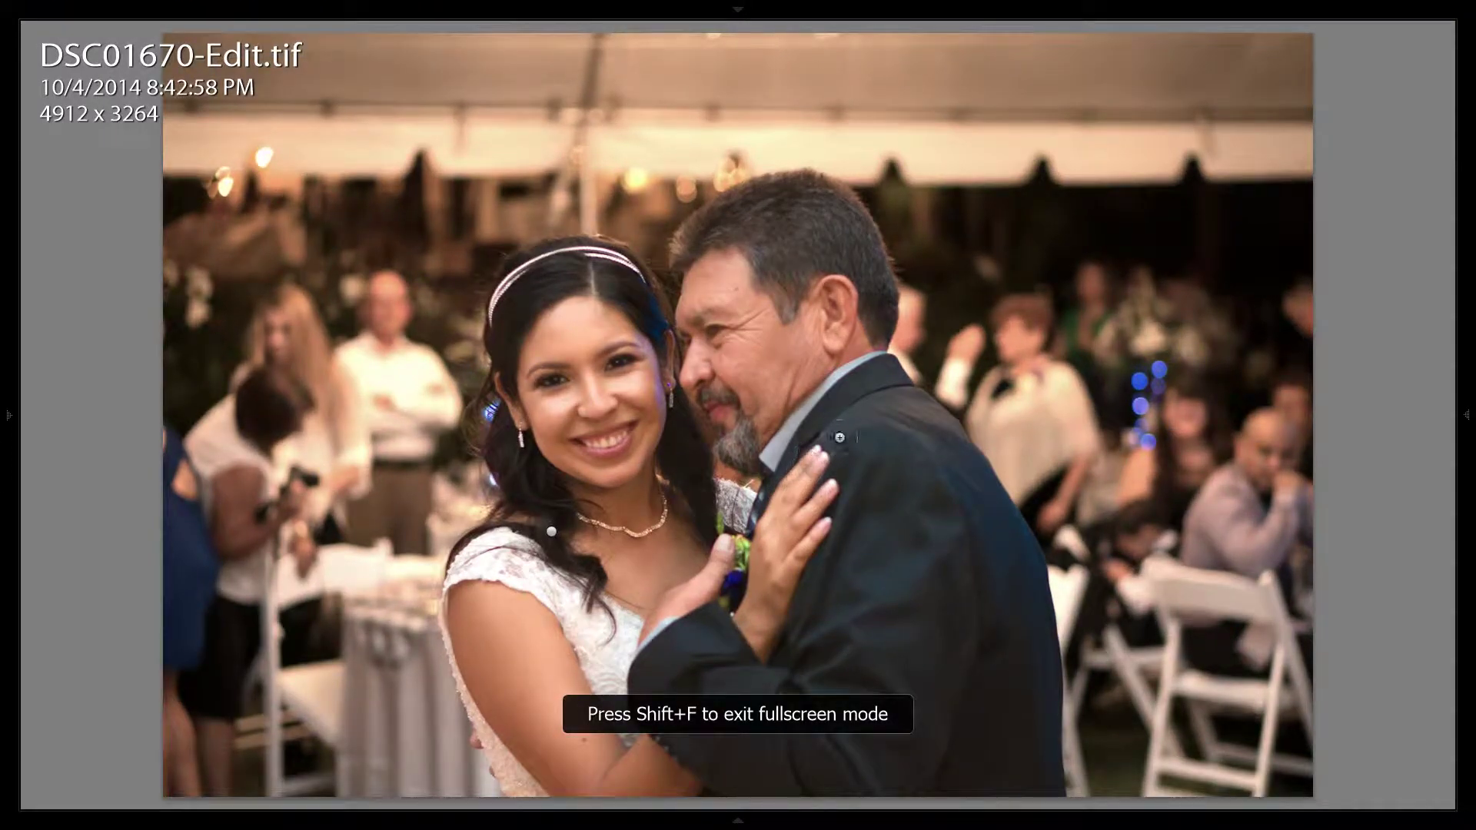
left_click(1466, 415)
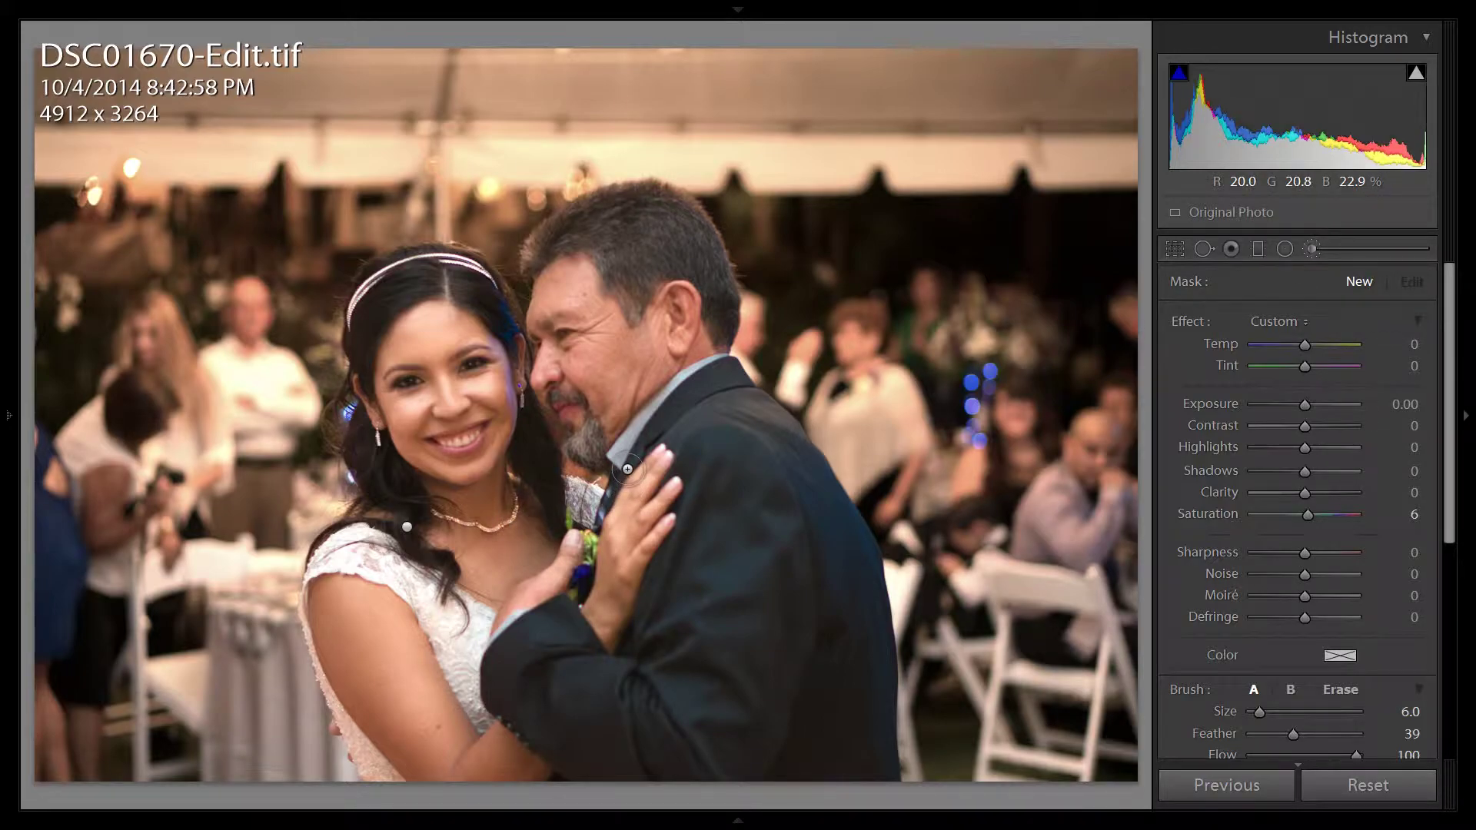
Open DSC01605-Edit.tif, enlarge the bride's face and examine the mask of the brush edit along her jaw and neck.
key("Right")
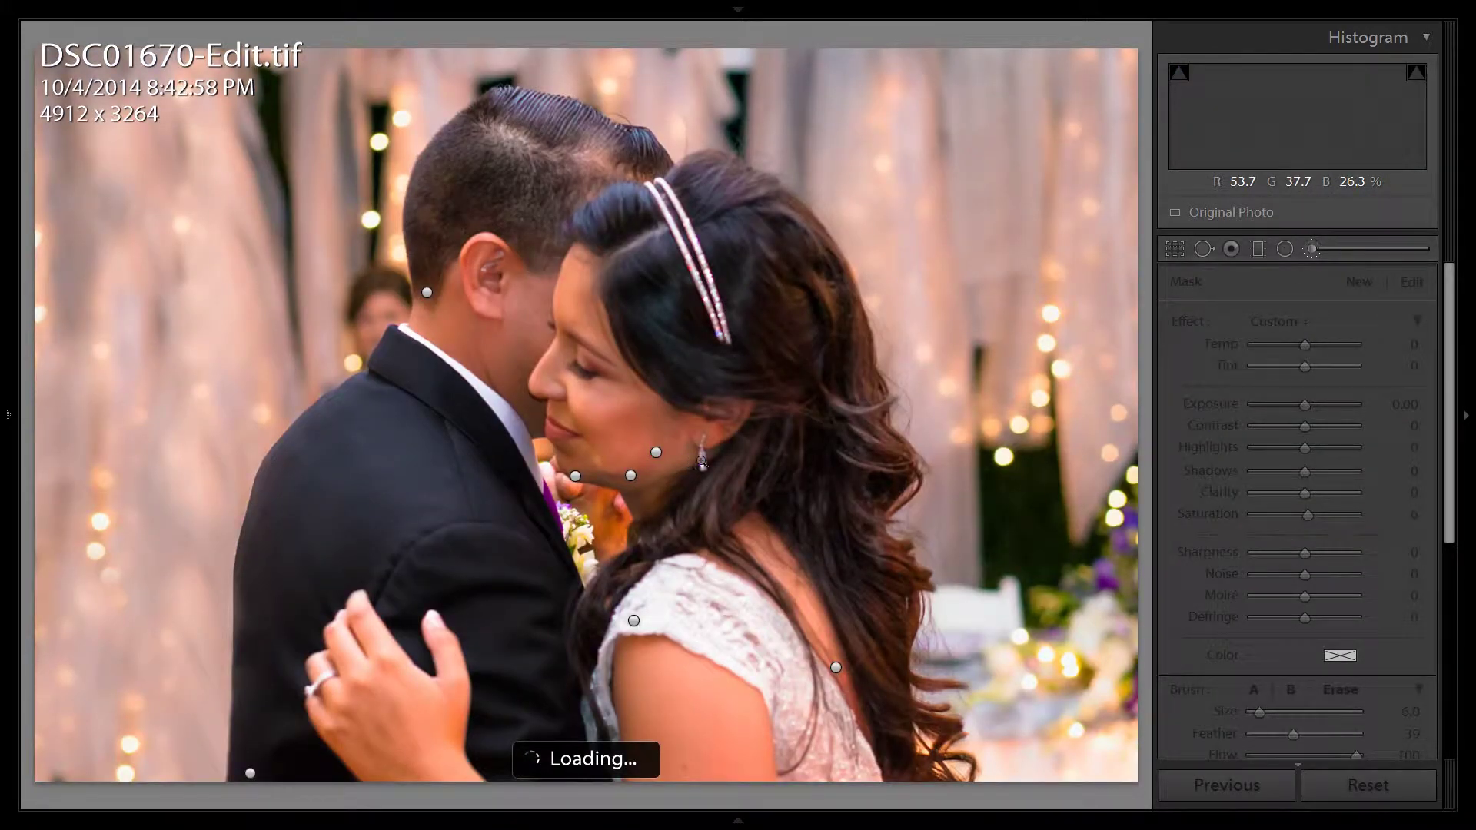
key("Left")
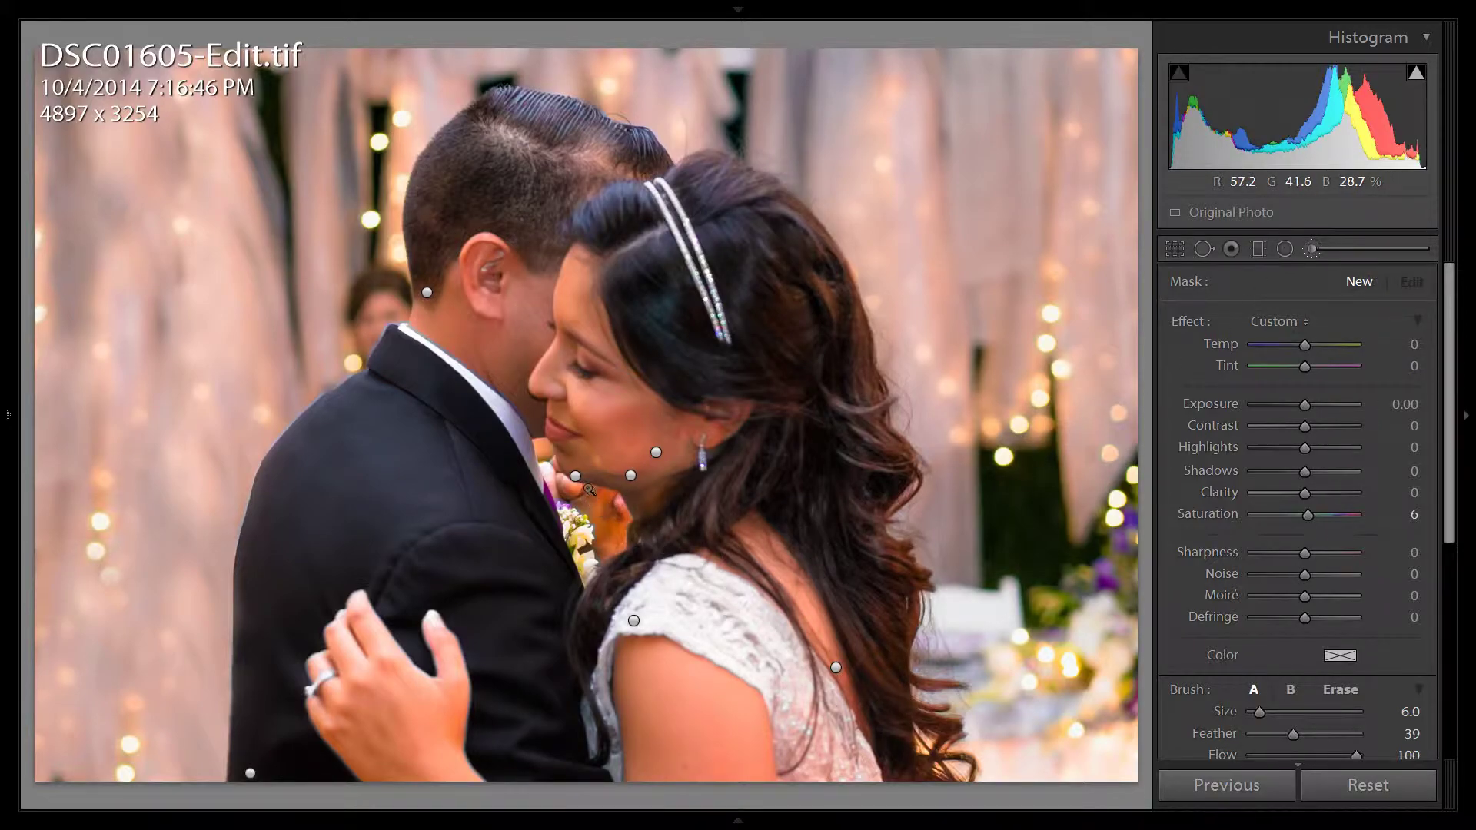
key("z")
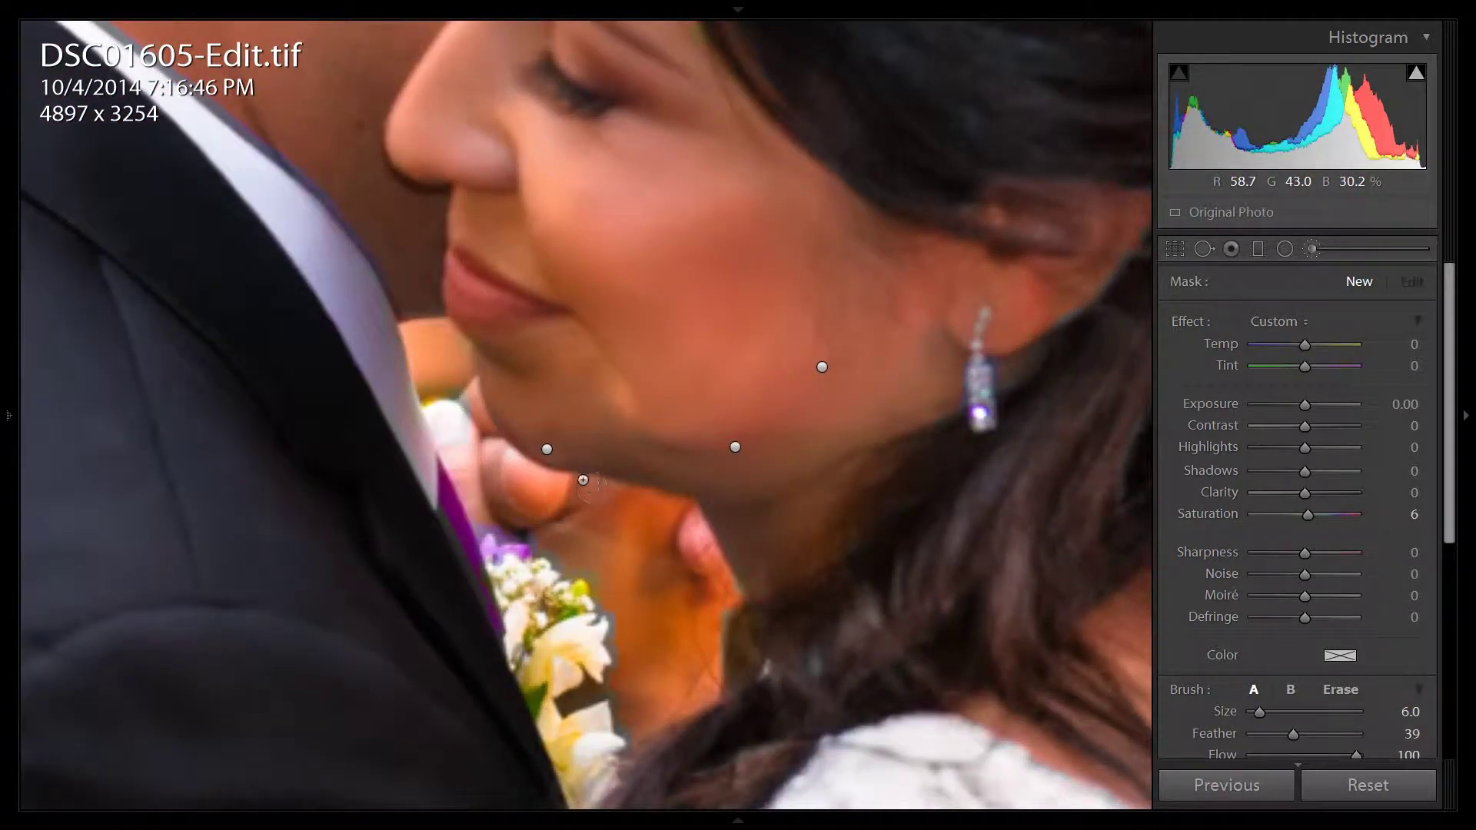
left_click(547, 449)
key("o")
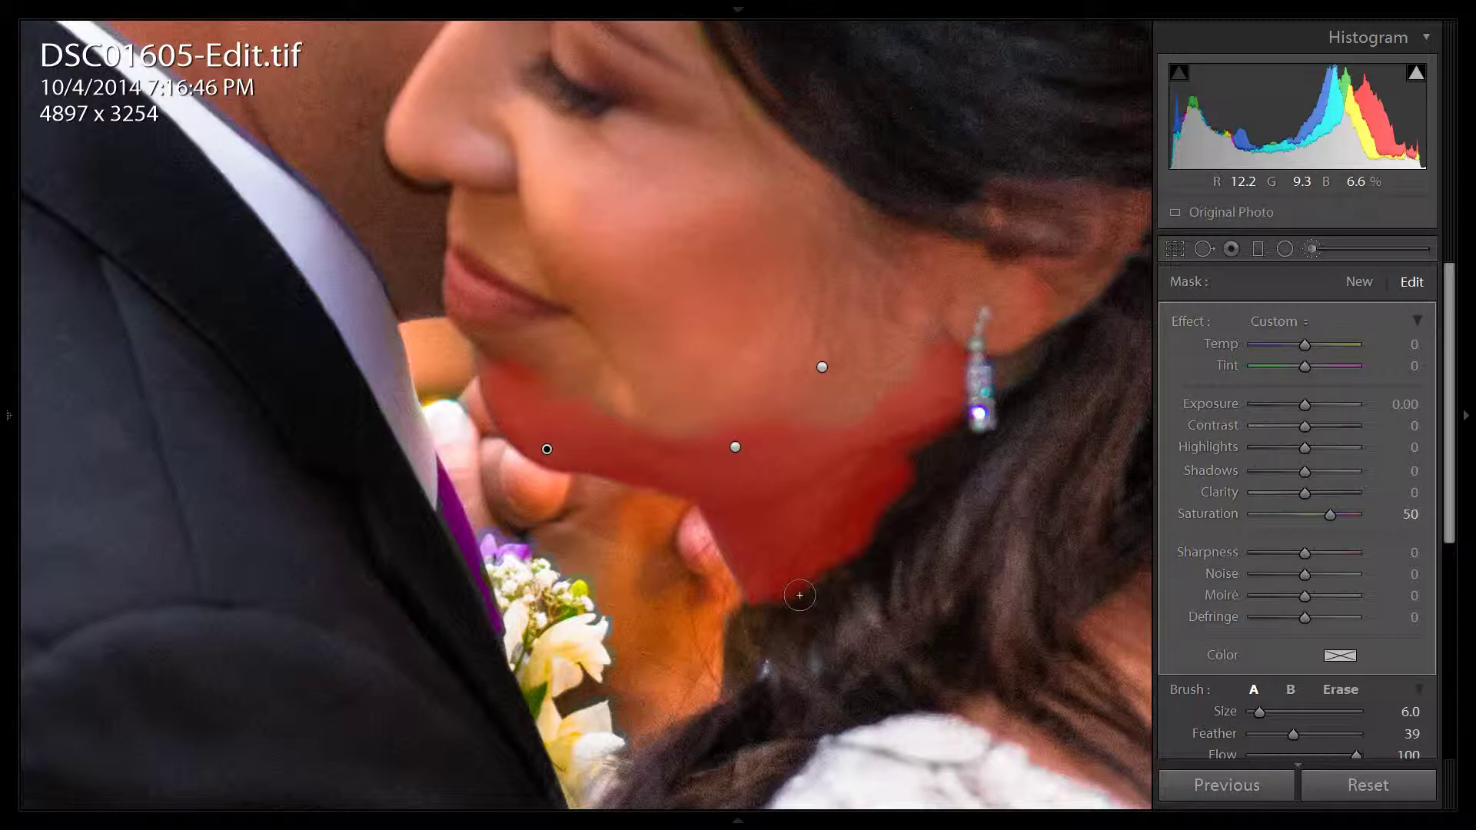
key("o")
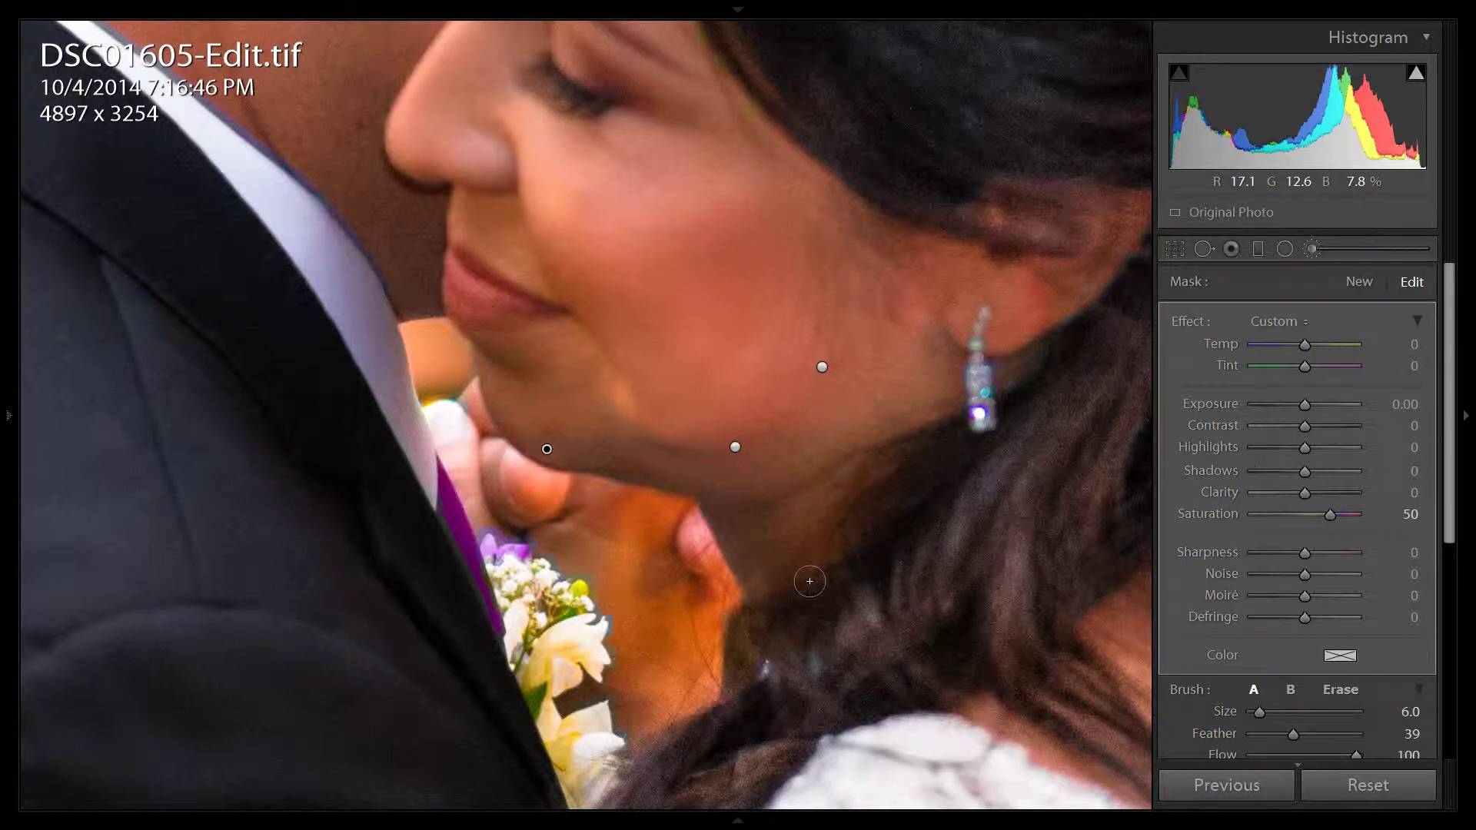
Delete the jawline brush edit to compare the photo without it, restore the edit and recheck its mask.
key("Delete")
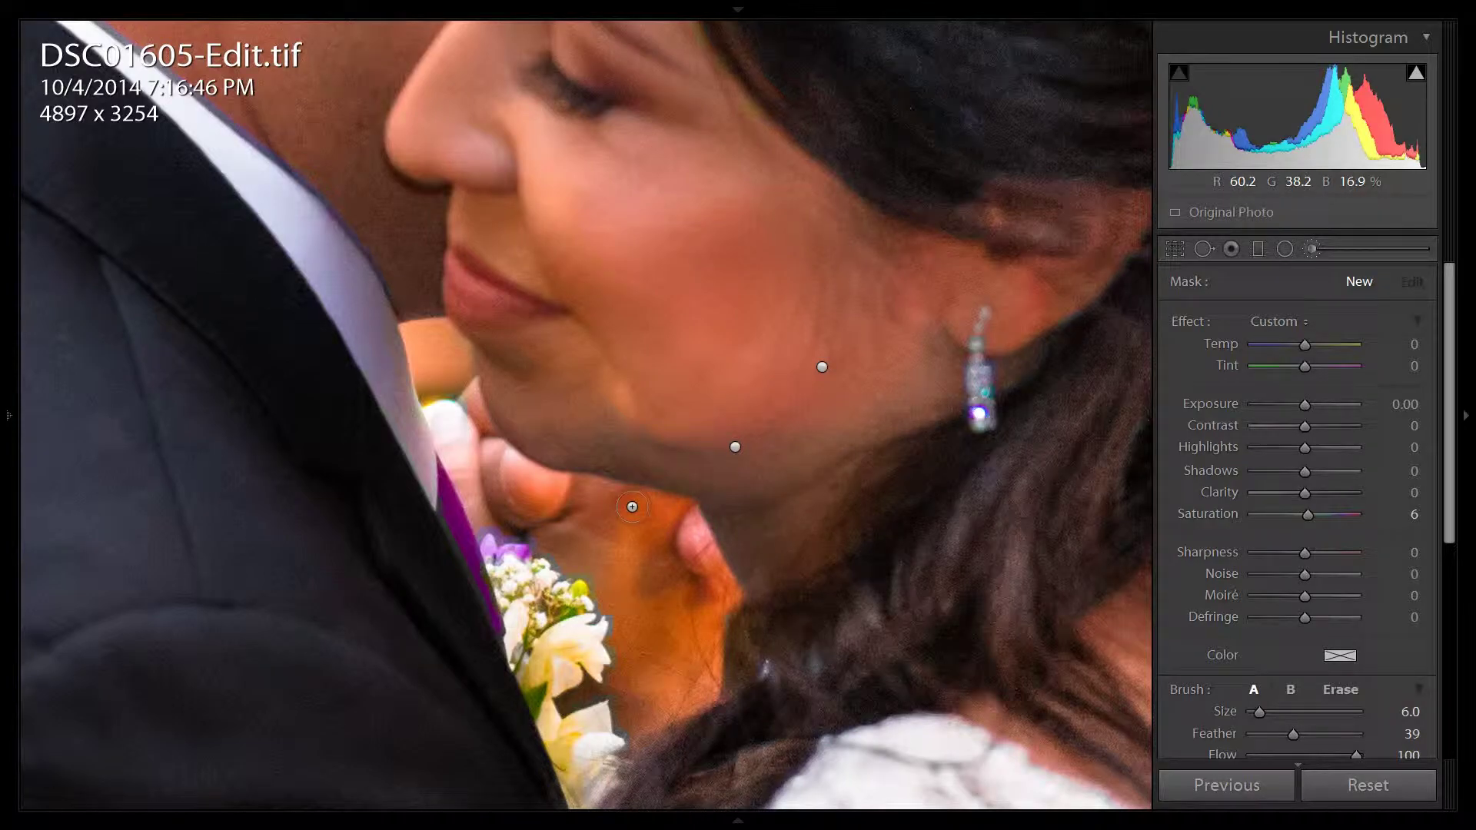
key("z")
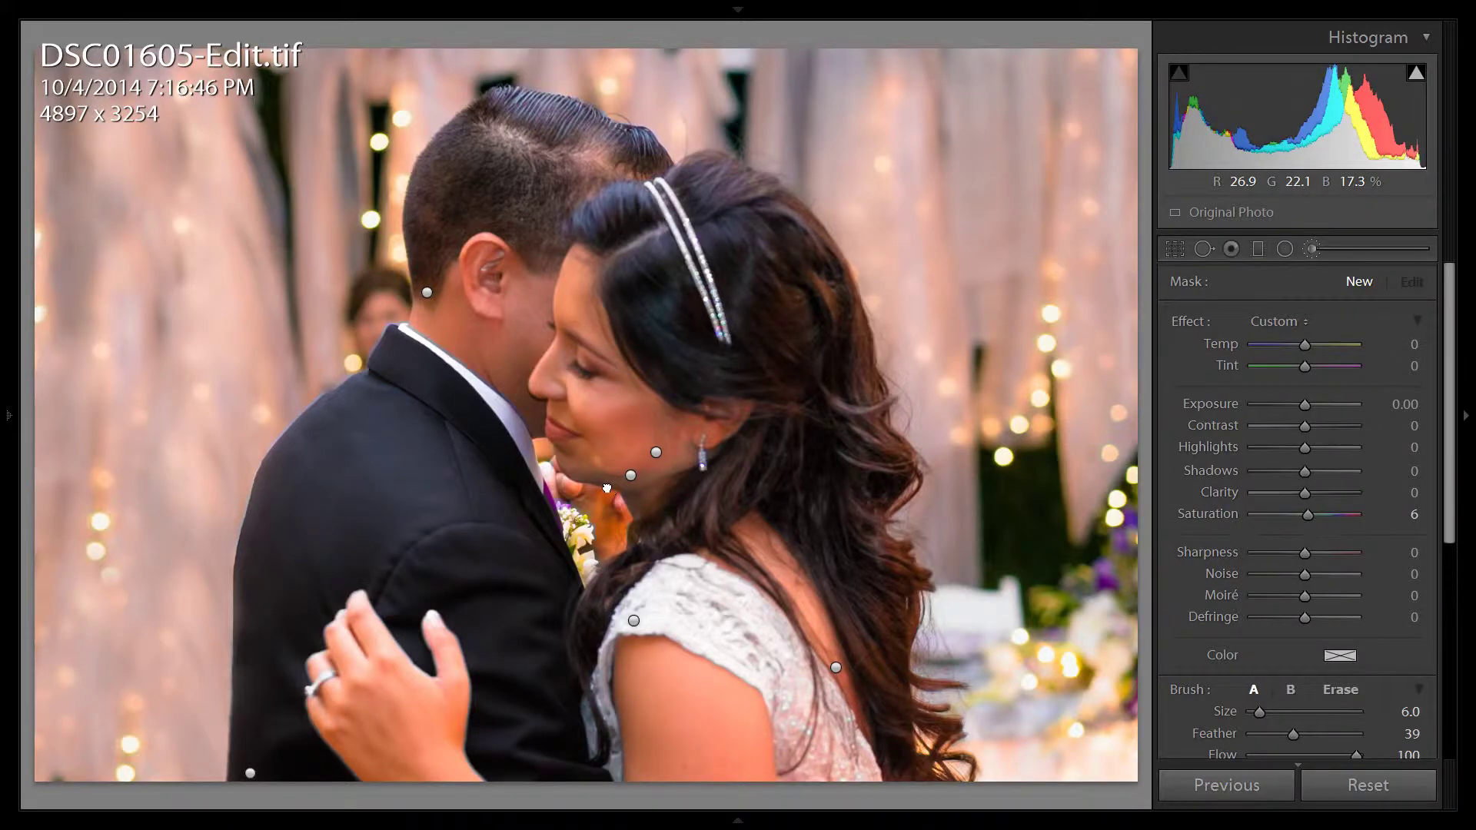
key("z")
key("ctrl+z")
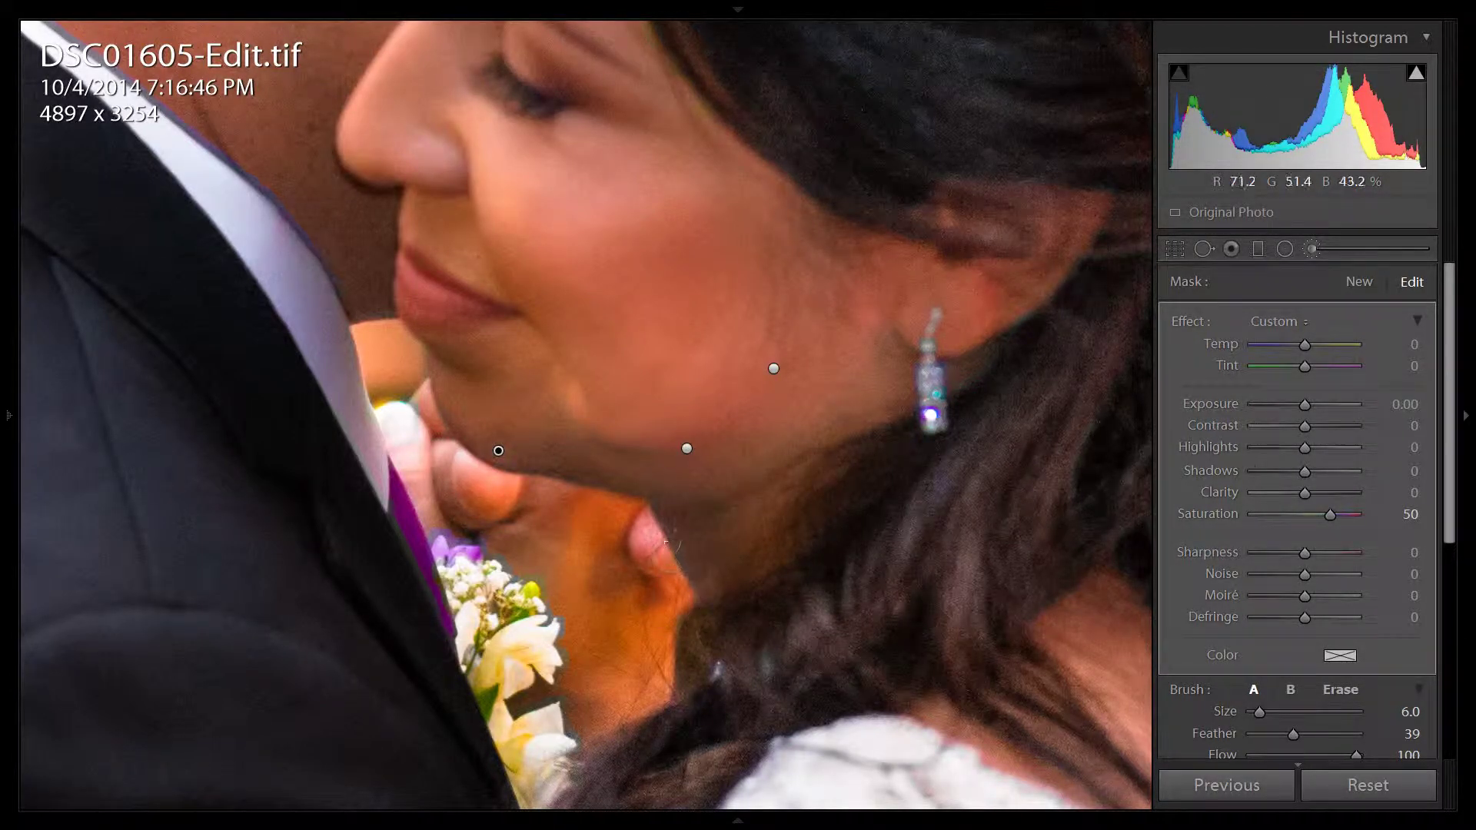
key("o")
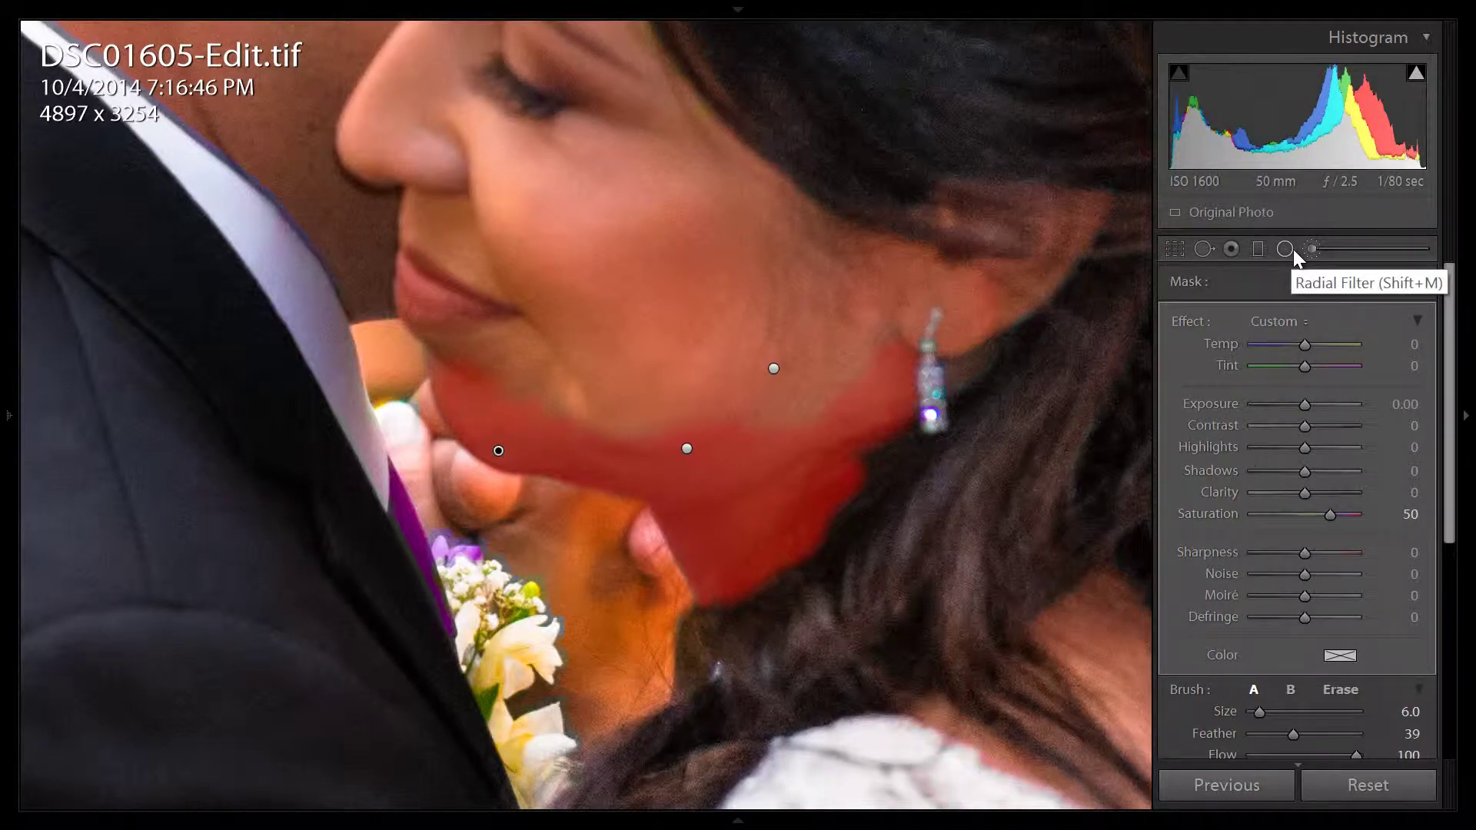
key("o")
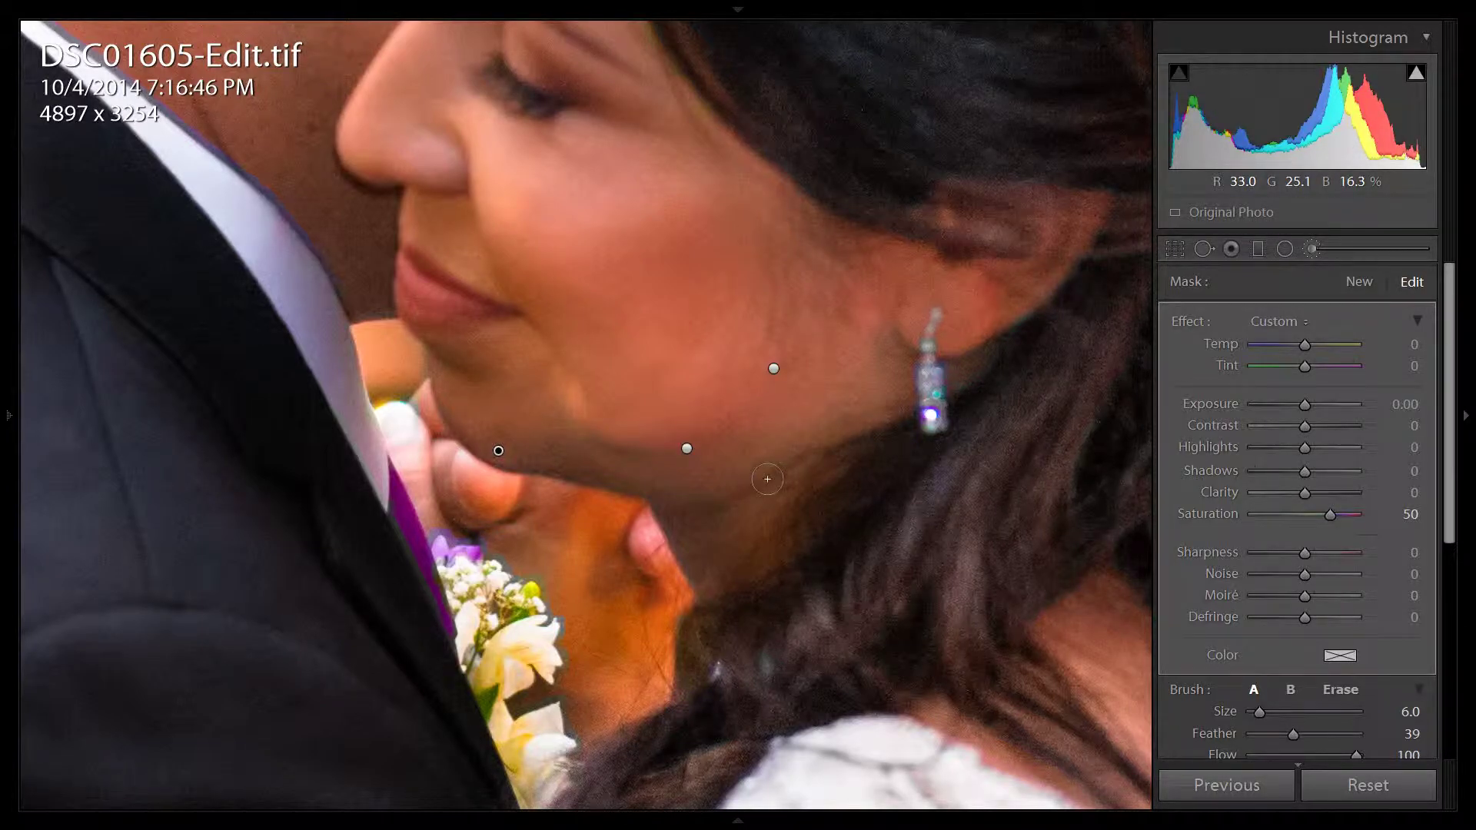
Open DSC01670-Edit.tif in full view and examine the settings and mask of the brush edit on the bride's hair.
key("Right")
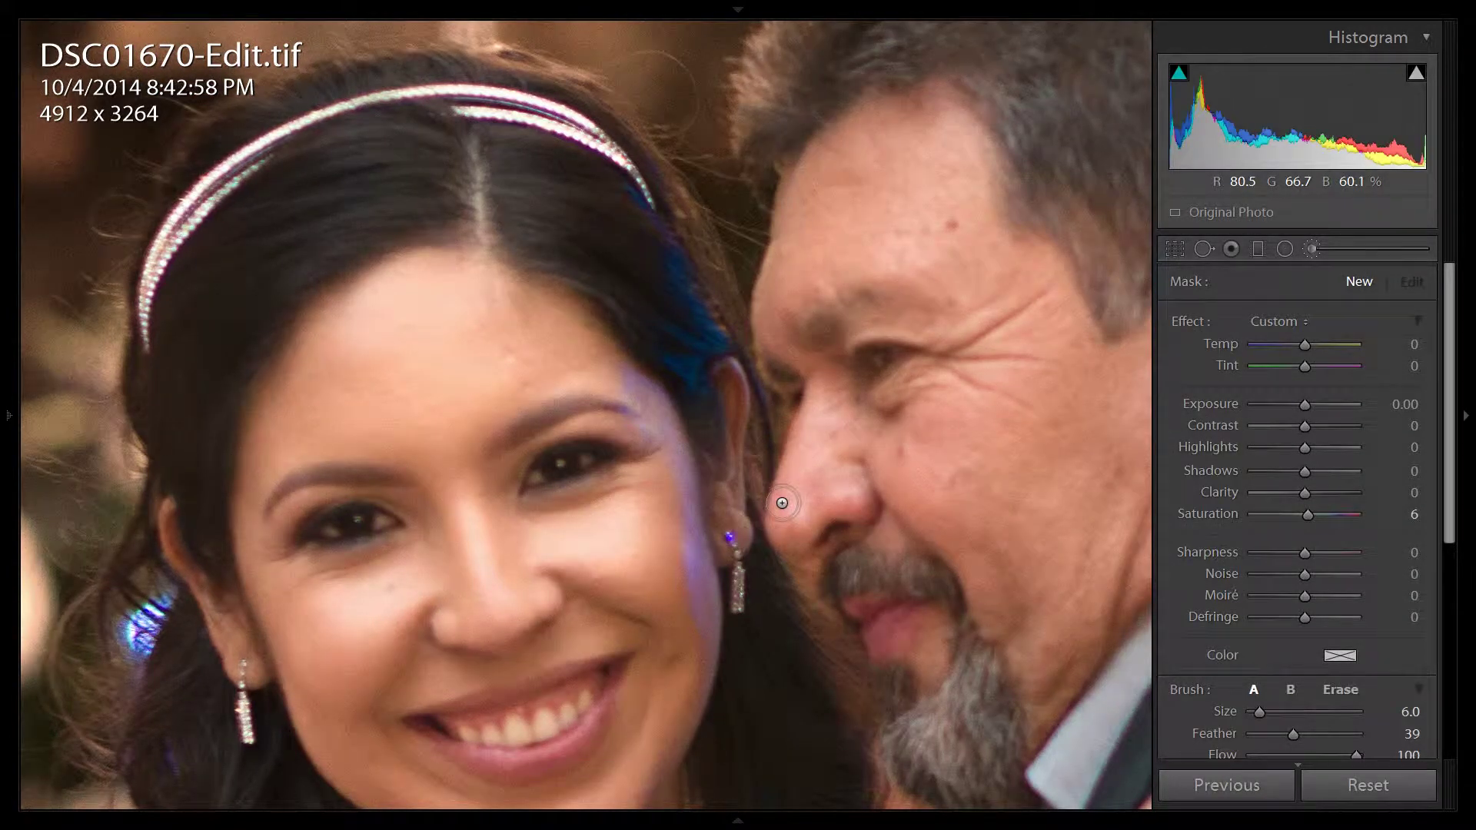
left_click(1315, 249)
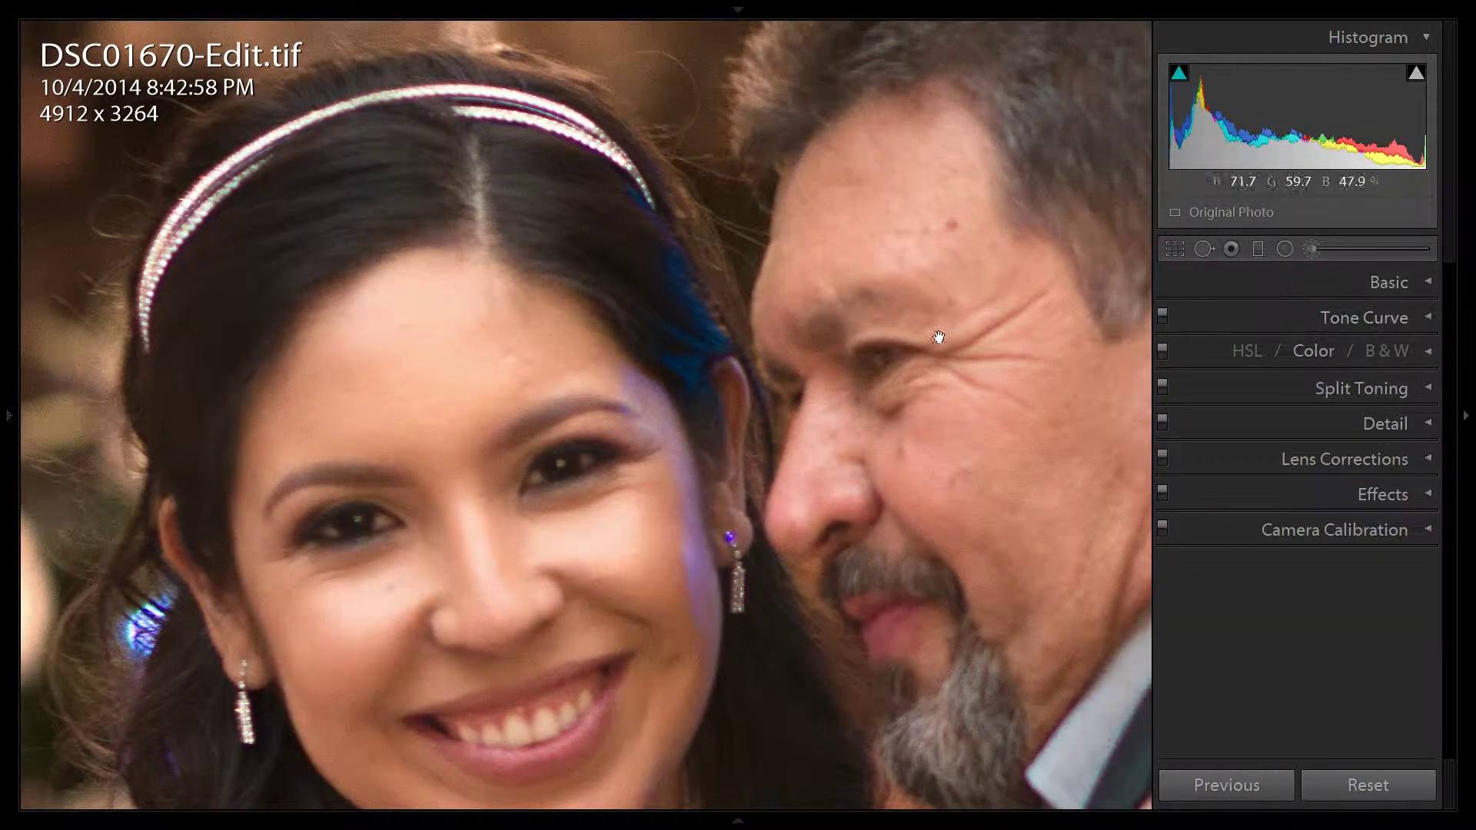
key("z")
key("k")
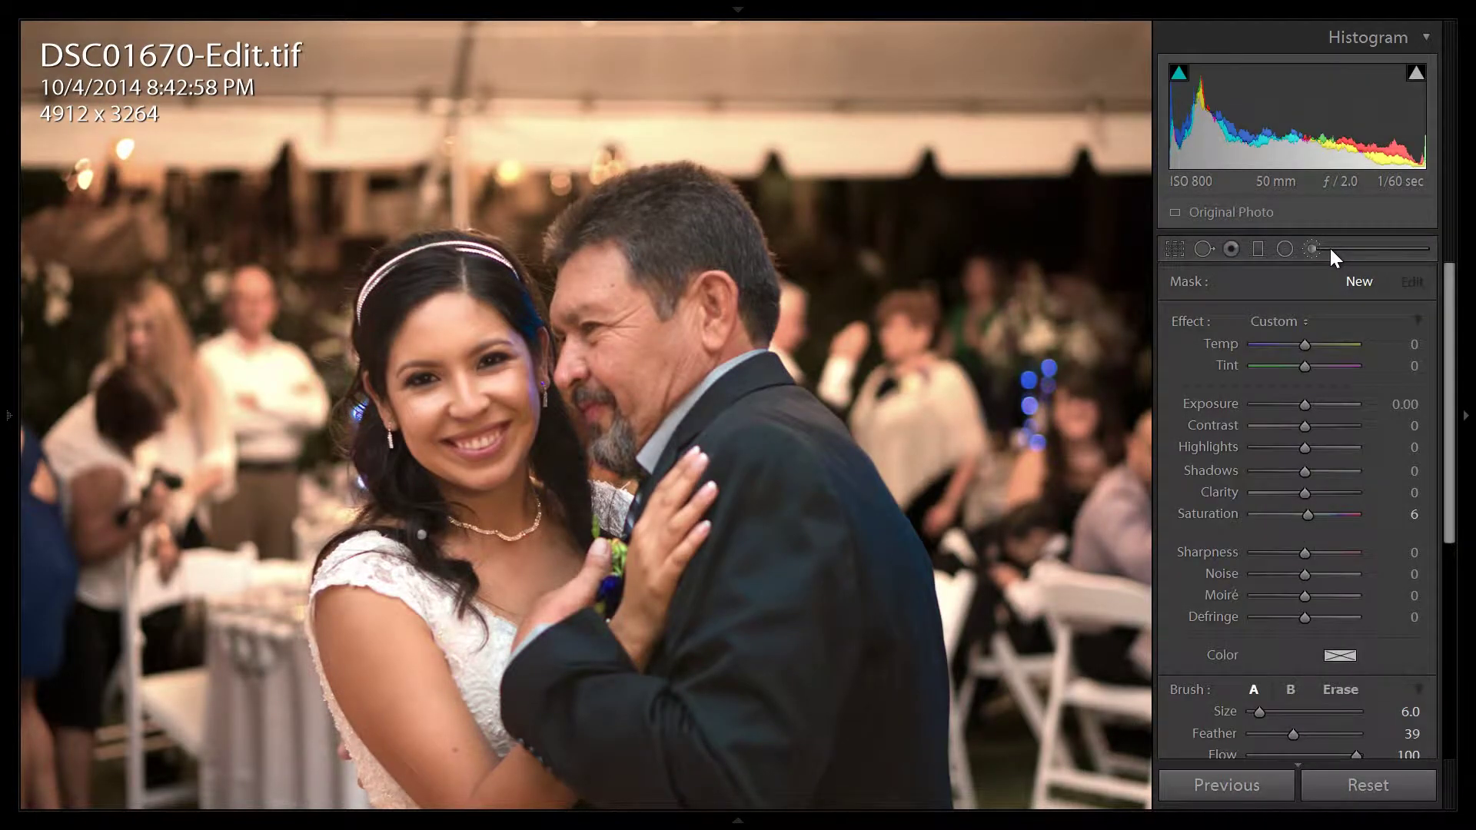
left_click(423, 536)
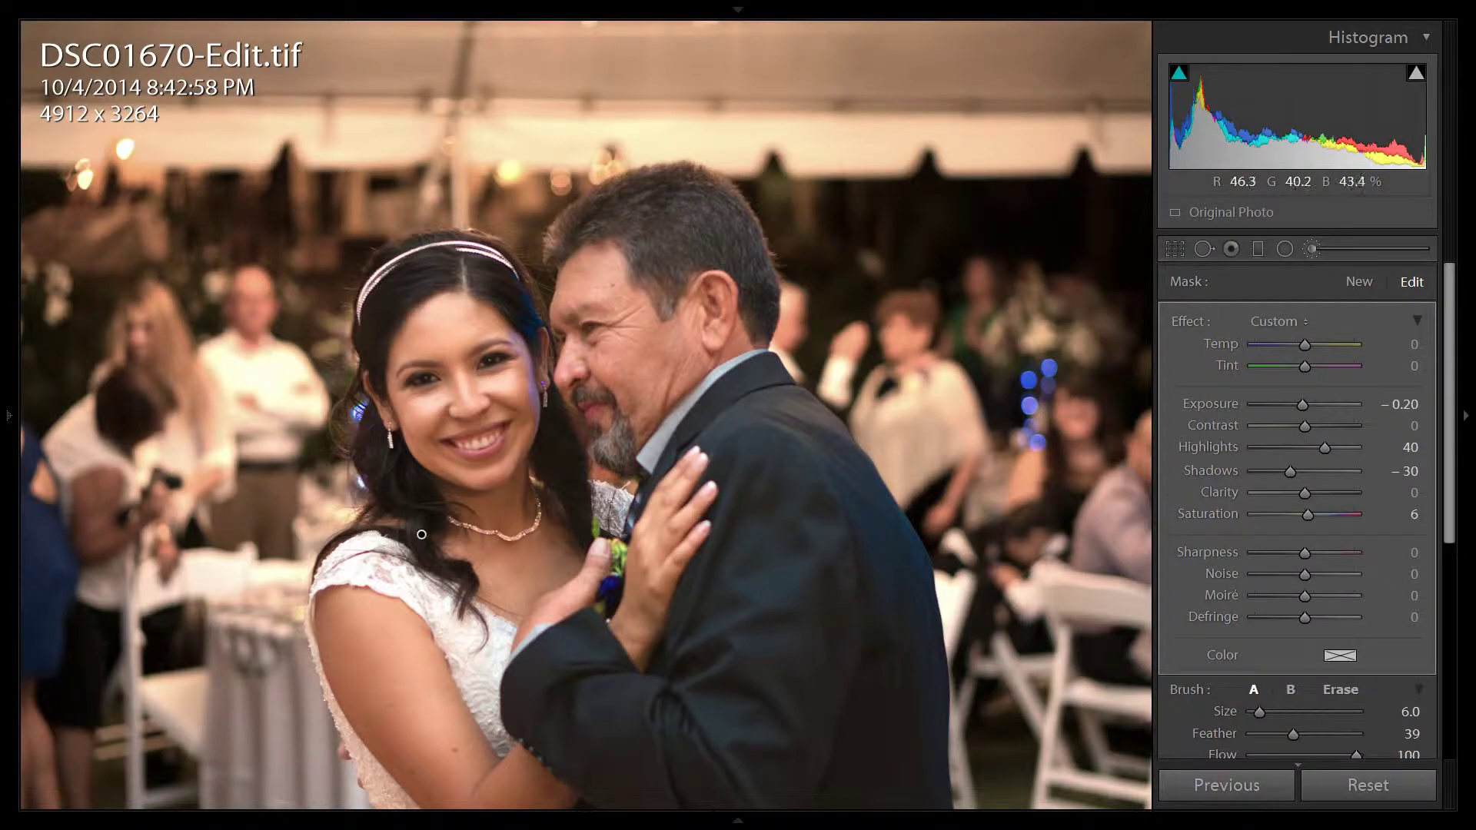
key("o")
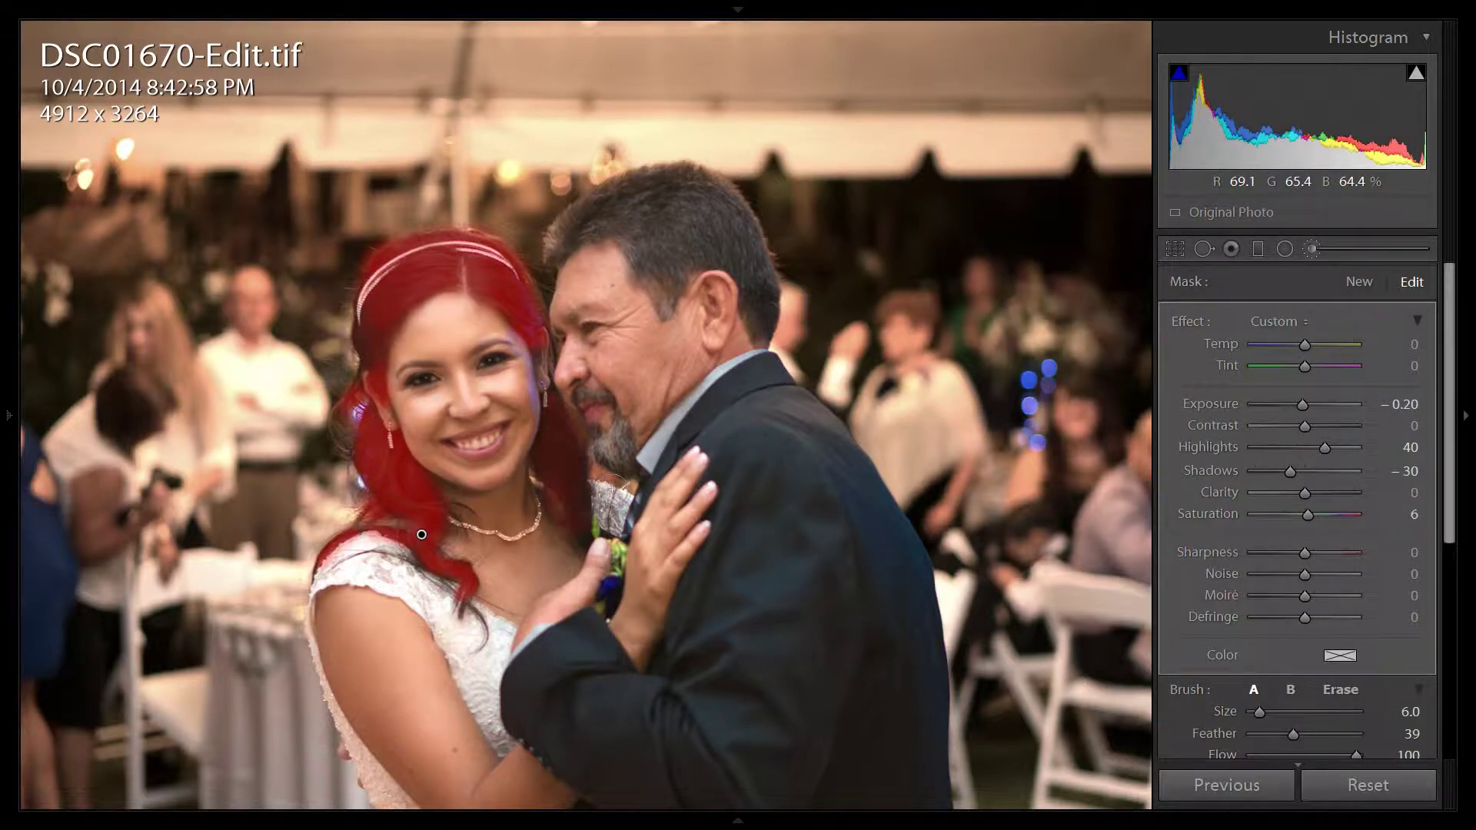
key("o")
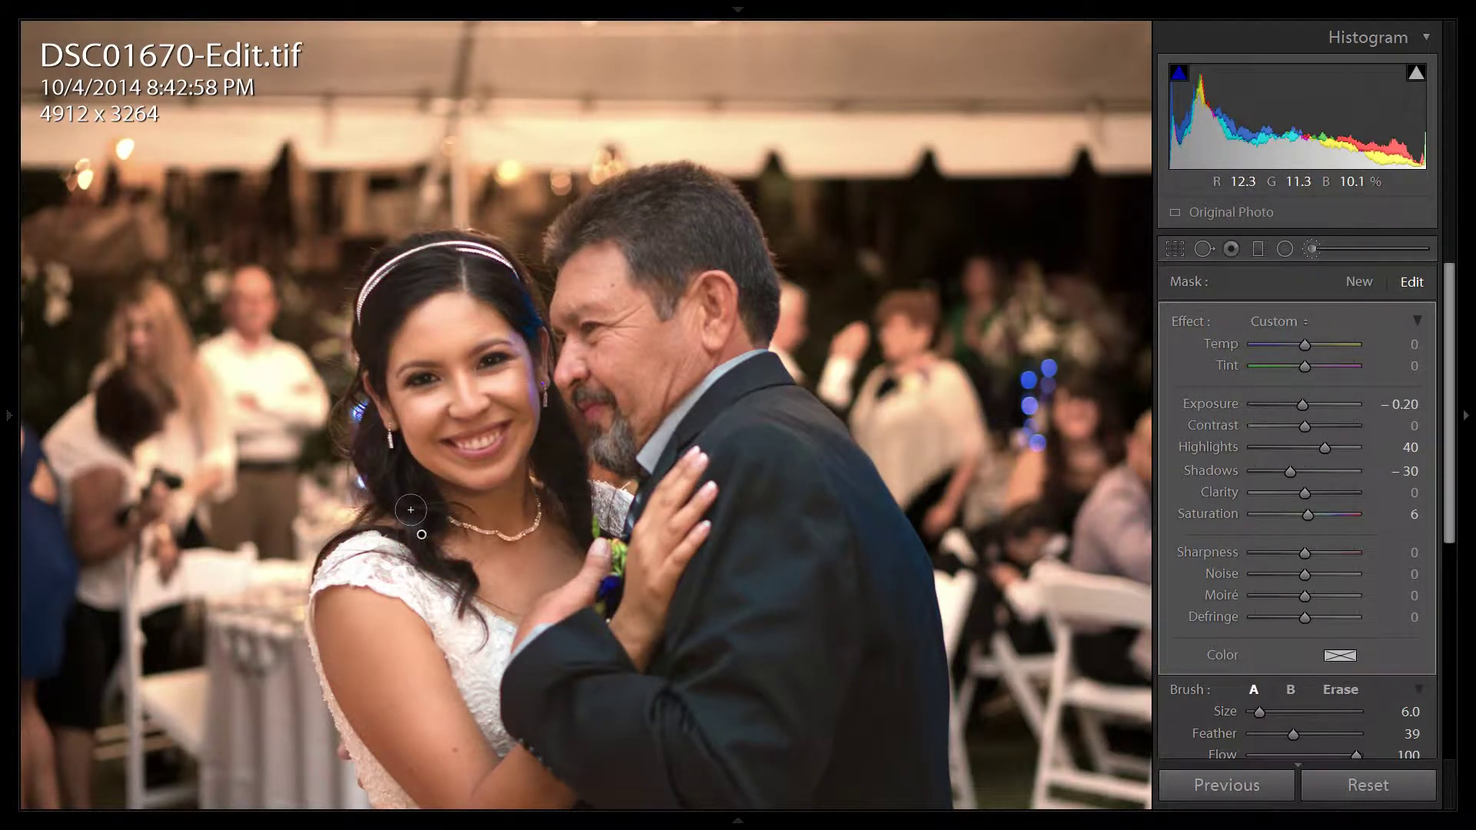
With the mask overlay shown, extend the hair brush edit over the bride's hair beside her neck, and hide the overlay.
key("o")
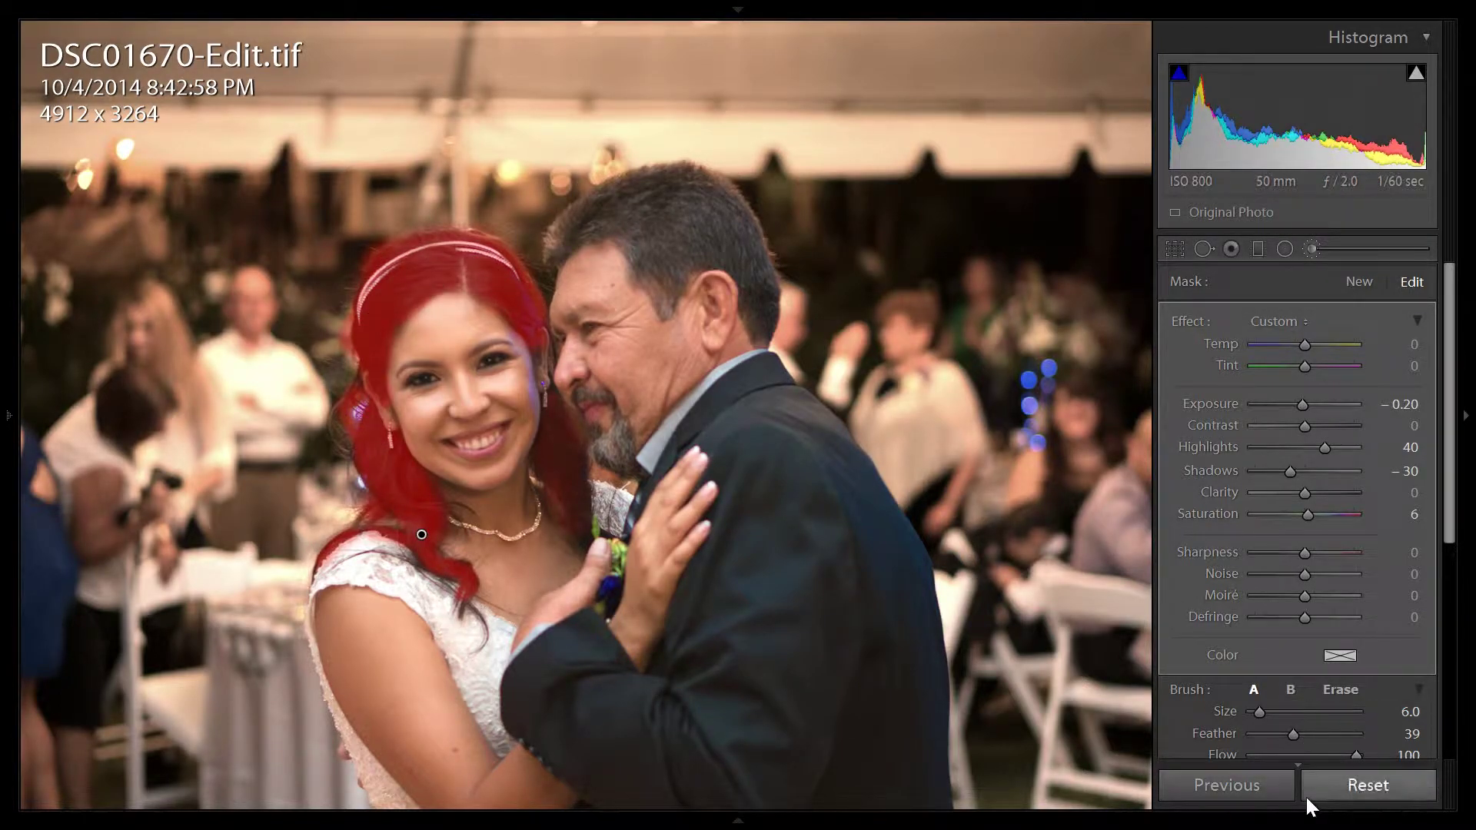
scroll(1318, 745, "down", 1)
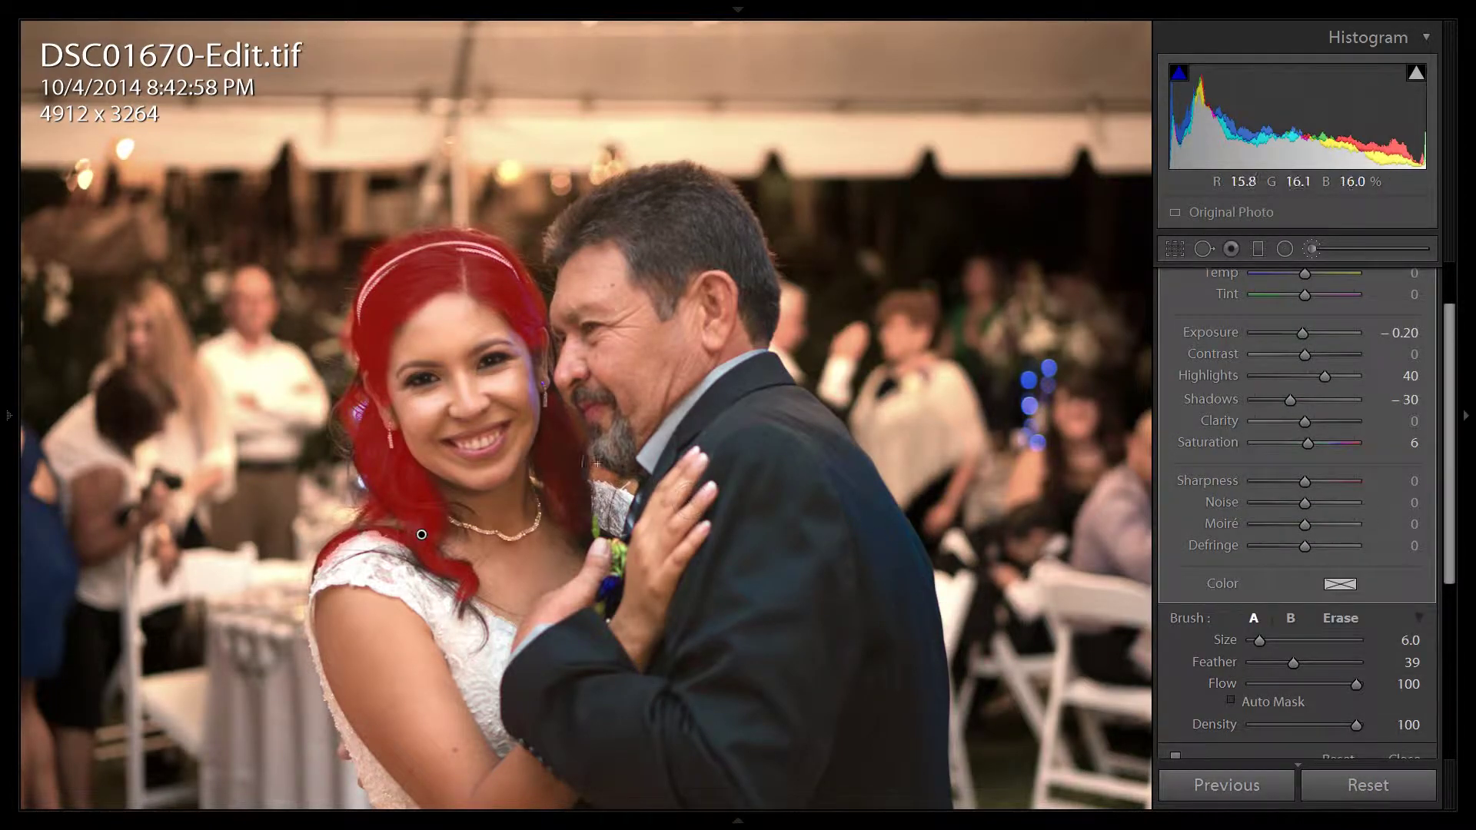
mouse_move(571, 463)
left_mouse_down()
mouse_move(575, 500)
mouse_move(548, 465)
mouse_move(578, 517)
mouse_move(554, 450)
left_mouse_up()
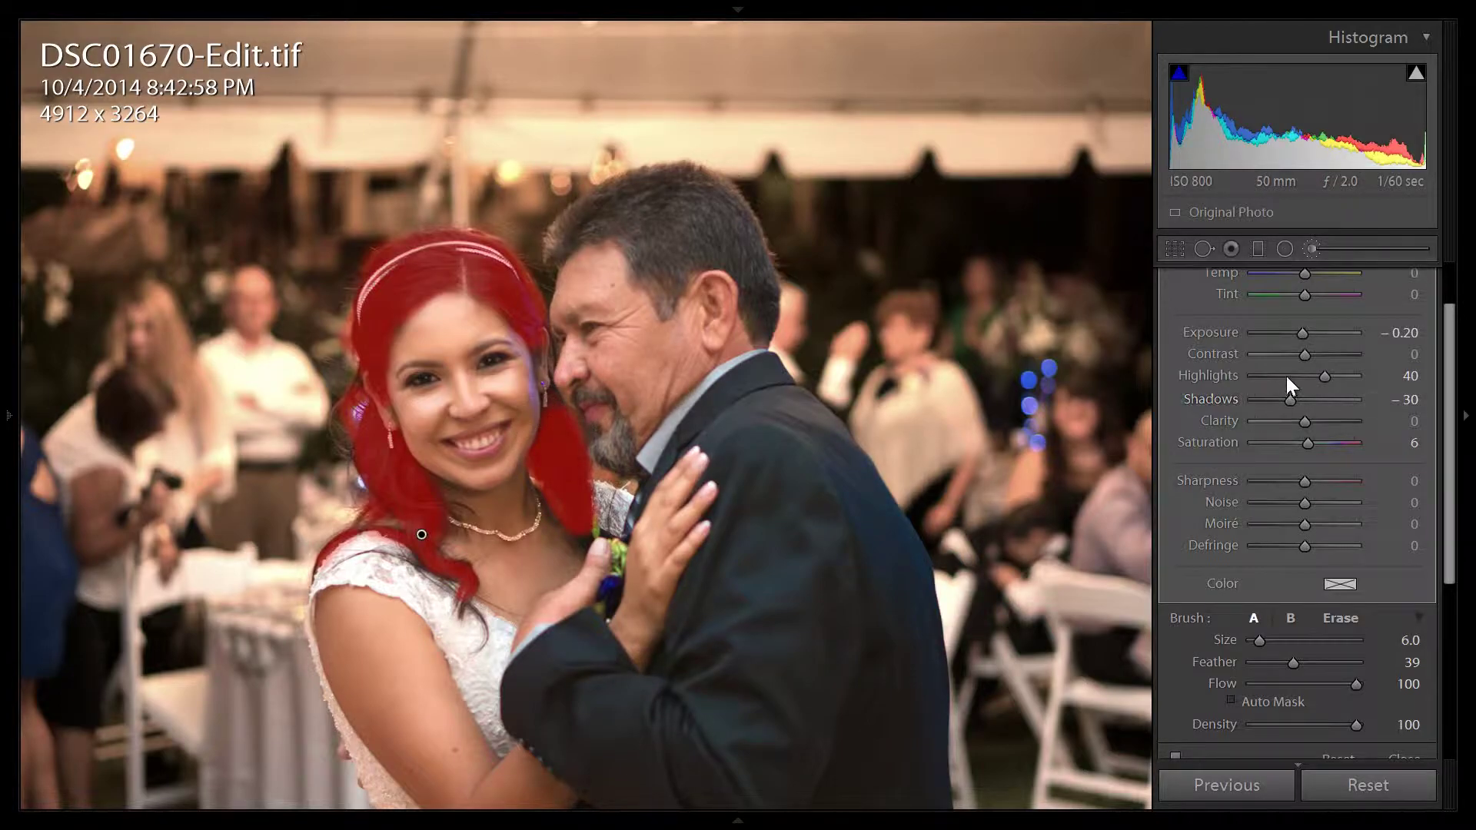
key("o")
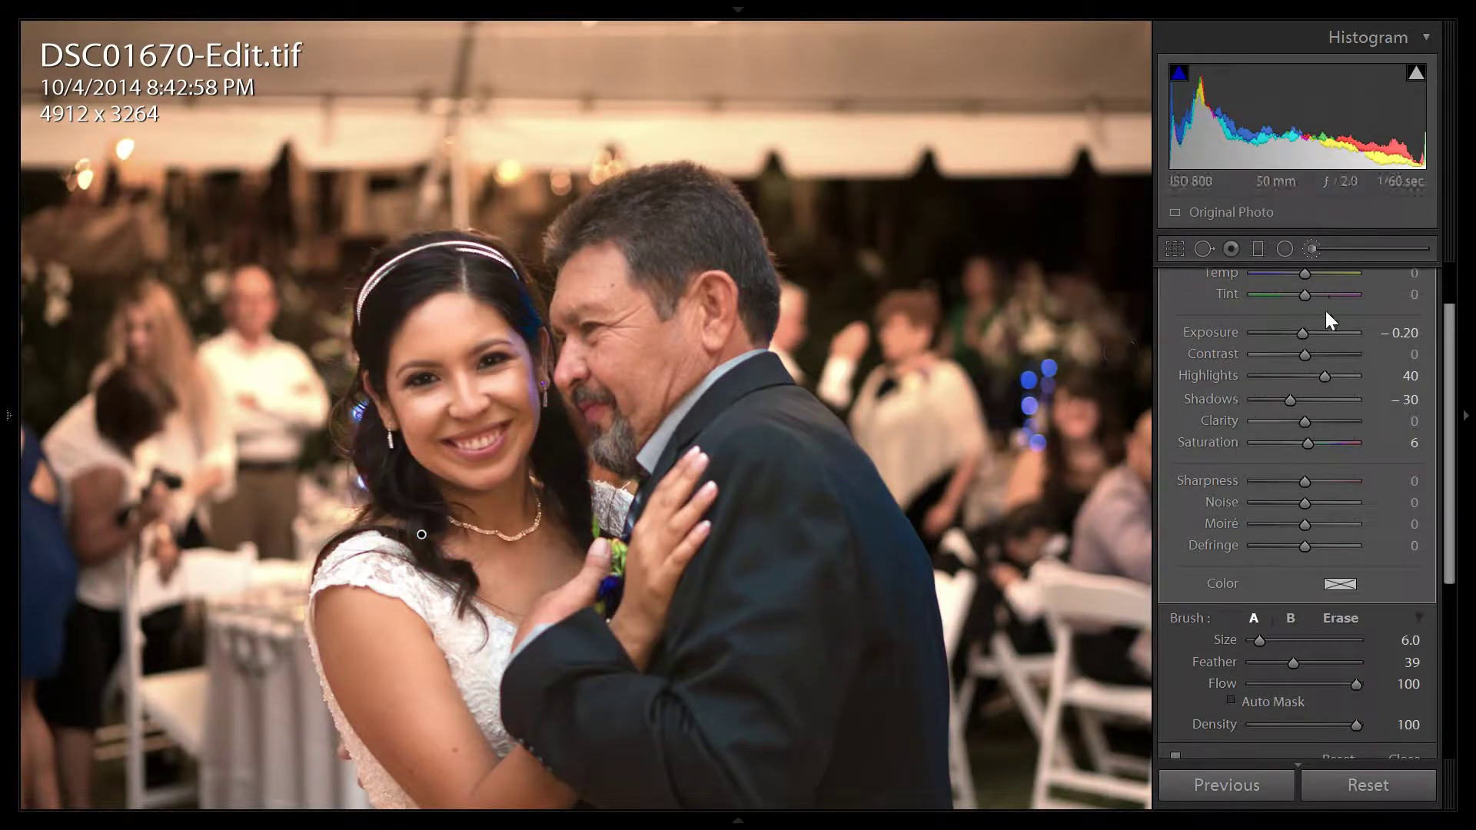
Set the hair brush edit's Shadows to -35 and Highlights to 50.
double_click(1293, 399)
scroll(1293, 398, "down", 10)
scroll(1294, 398, "down", 8)
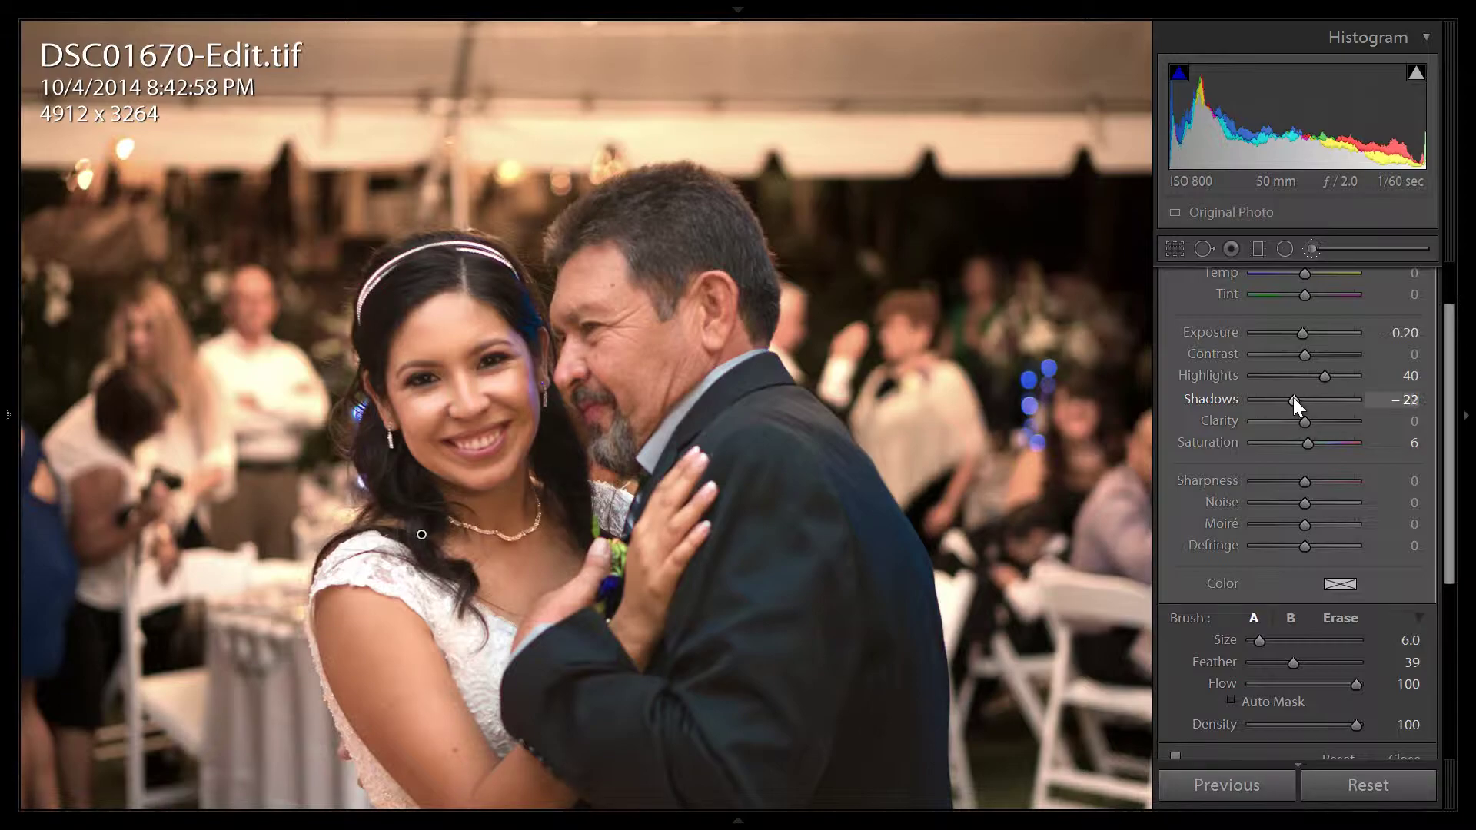
scroll(1293, 398, "up", 2)
scroll(1293, 398, "up", 1)
scroll(1324, 375, "up", 6)
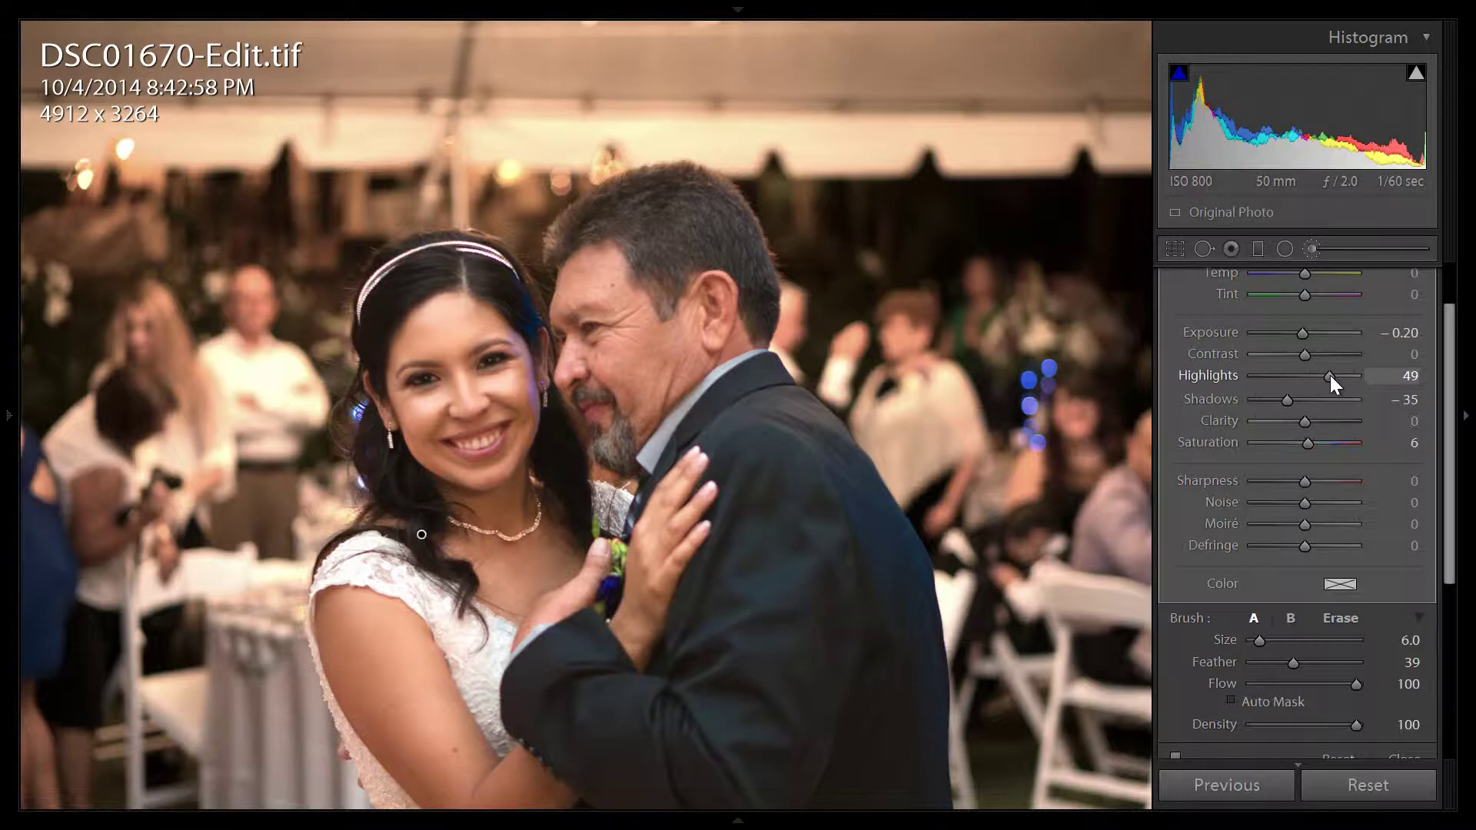
scroll(1330, 375, "up", 1)
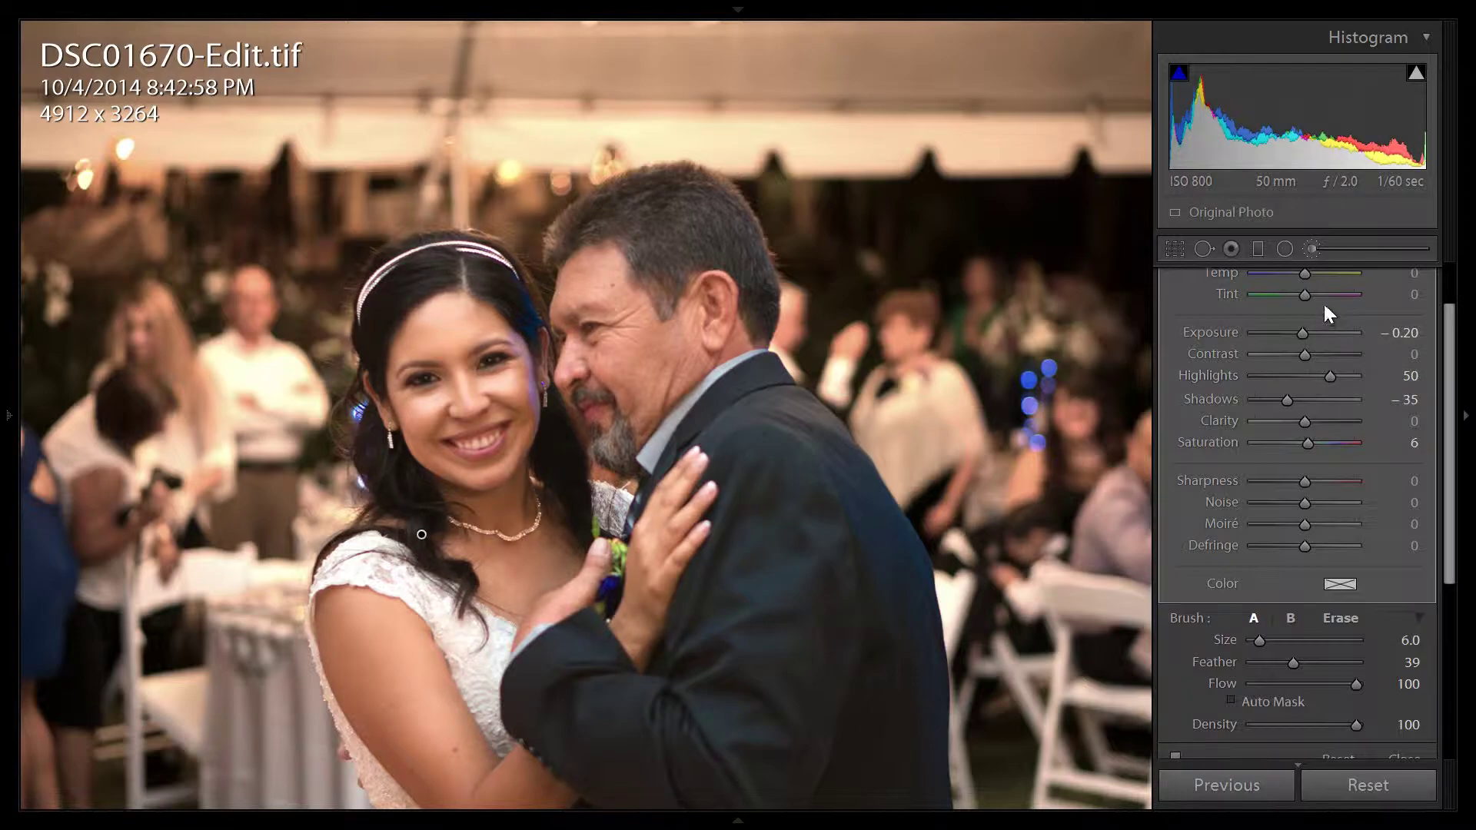
Close the Adjustment Brush and inspect the bride's hair and face up close before returning to the full view.
left_click(1313, 248)
left_click_drag(375, 347, 368, 353)
left_click(368, 352)
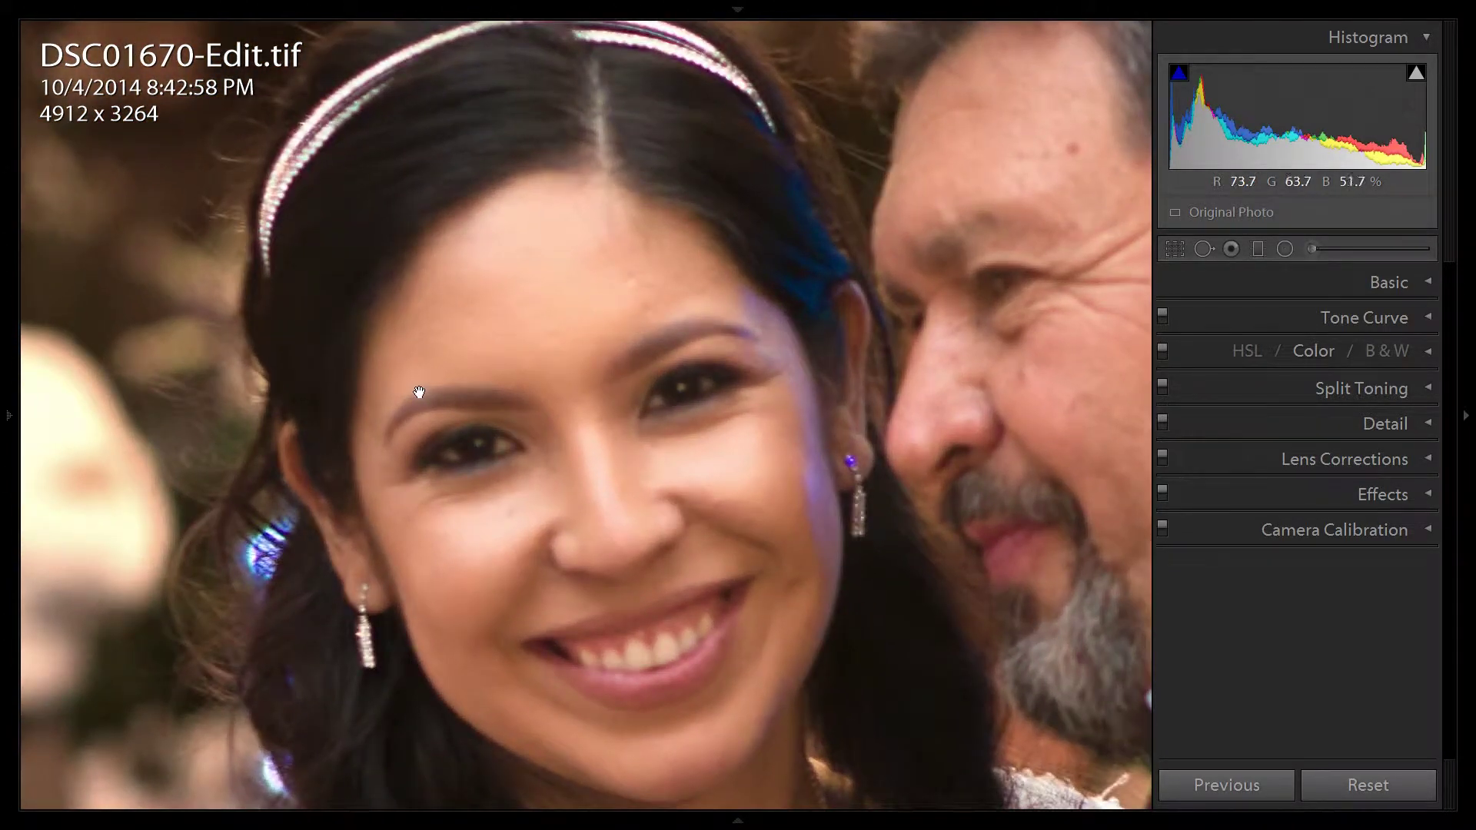
left_click(649, 416)
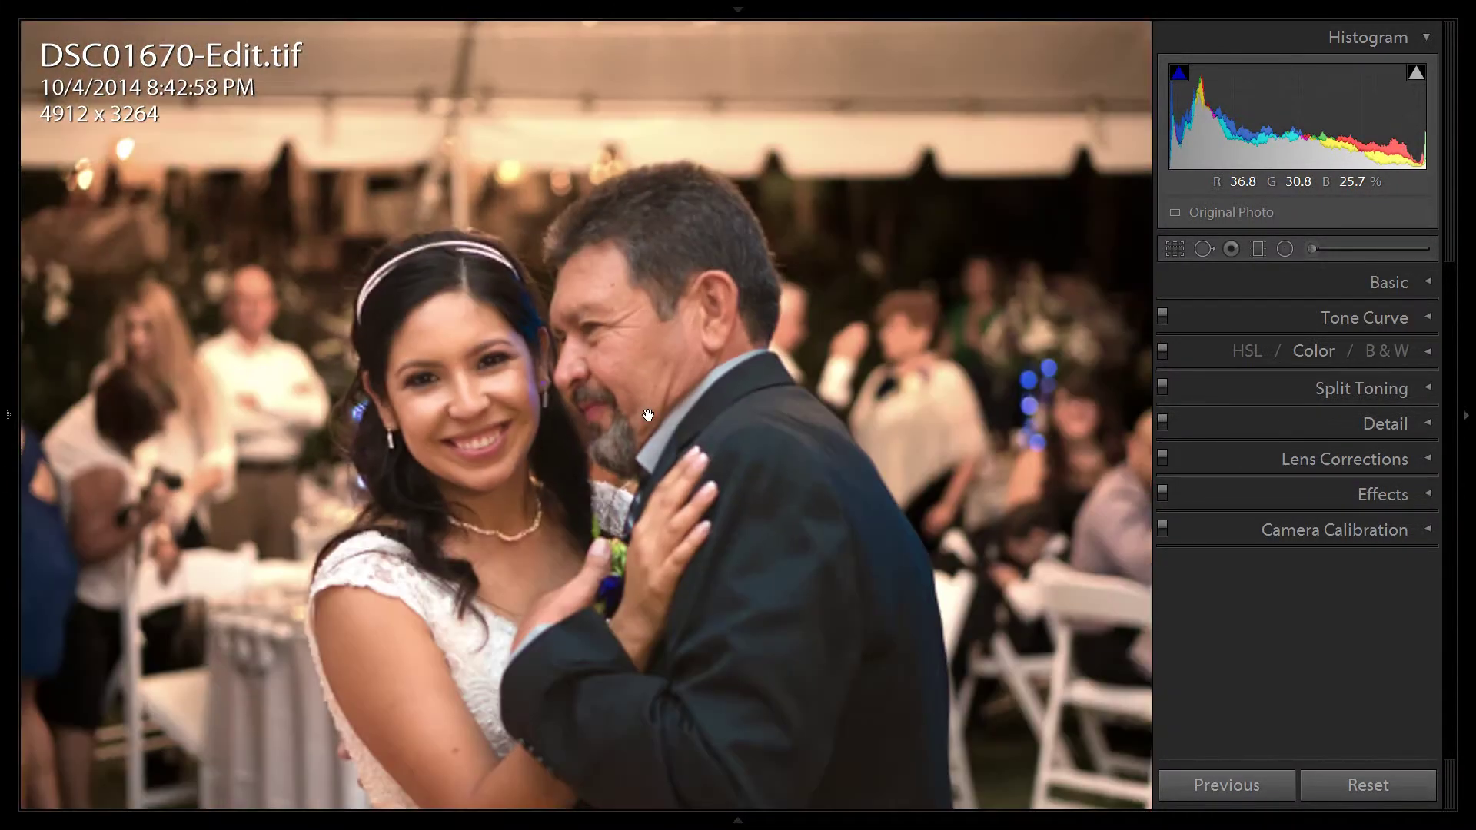
Reopen the Adjustment Brush and compare the photo with and without the brush adjustments.
left_click(1338, 248)
scroll(1245, 623, "down", 3)
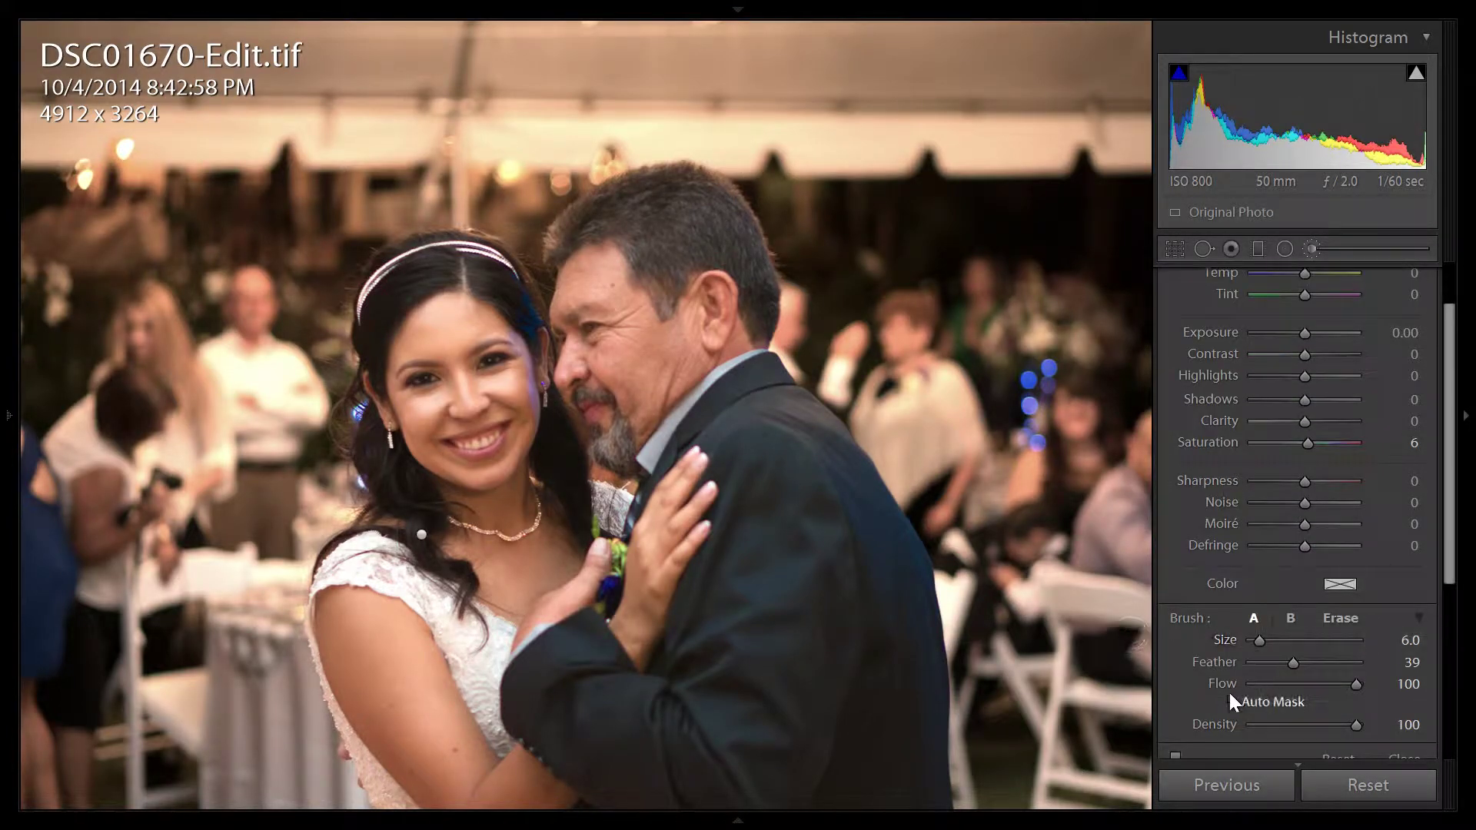
scroll(1231, 694, "down", 2)
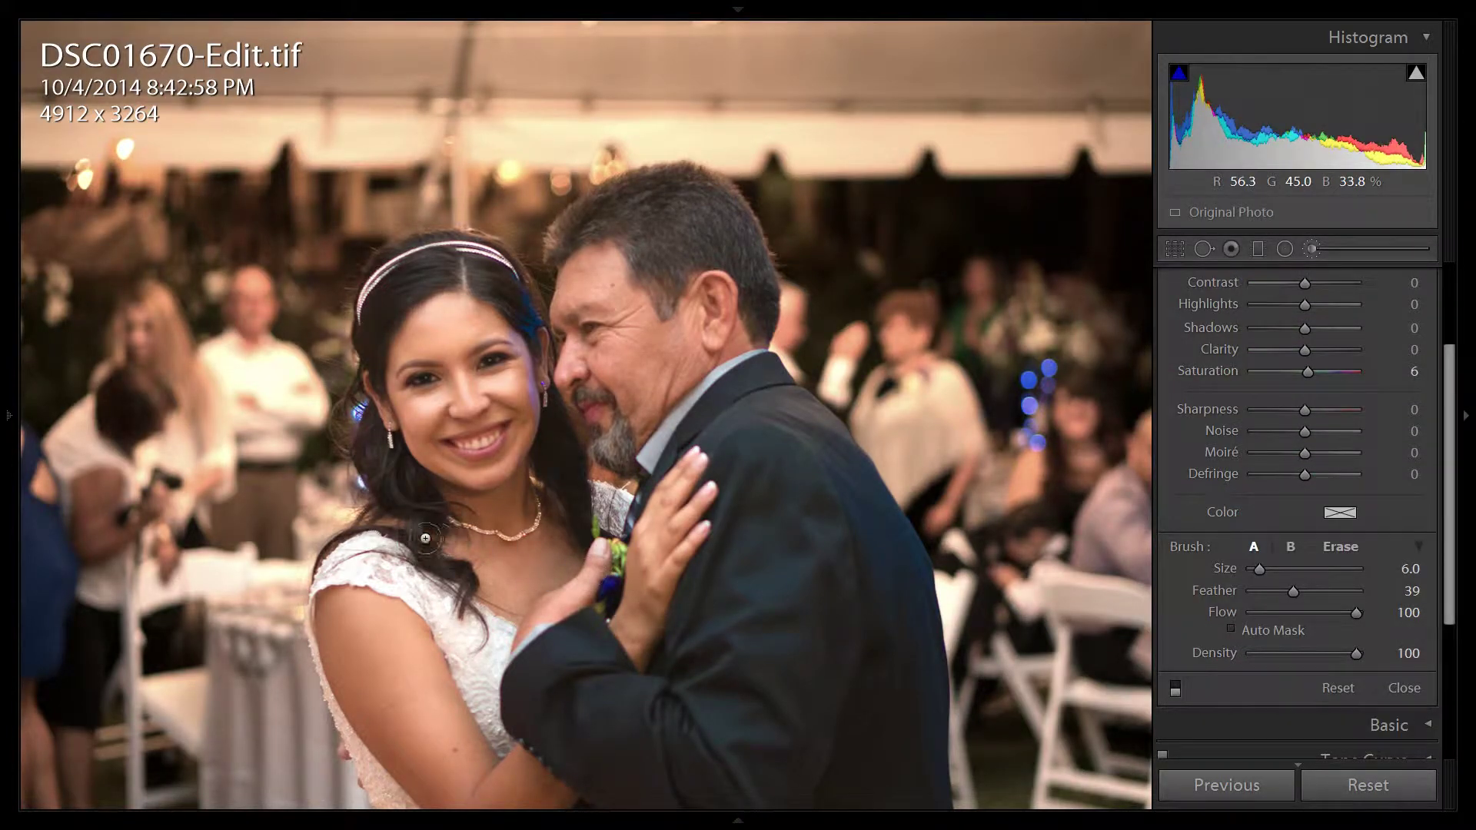
left_click(1176, 690)
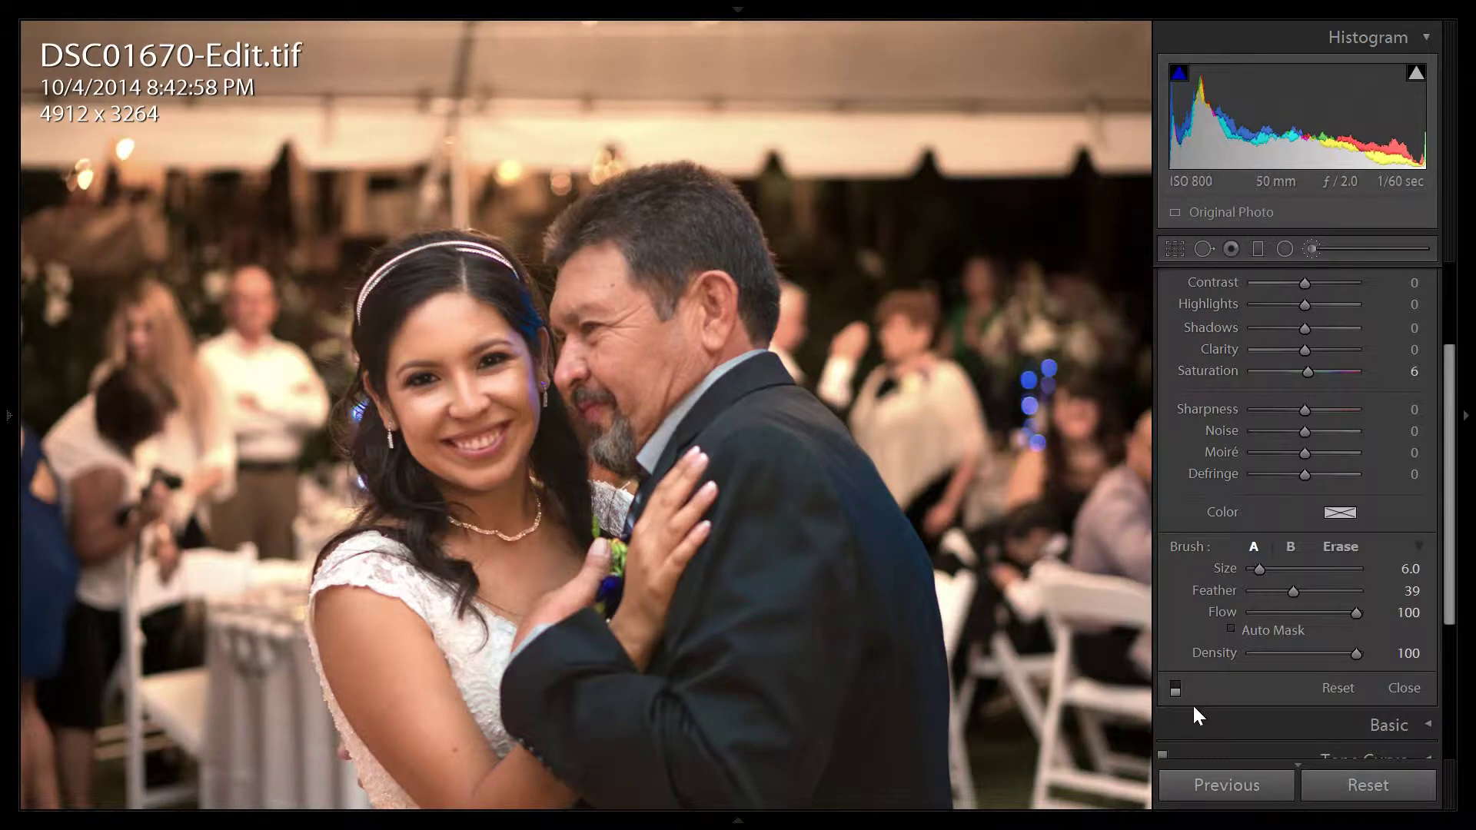
Select the brush edit on the bride's hair and examine its coverage with the mask overlay hidden and shown.
left_click(422, 536)
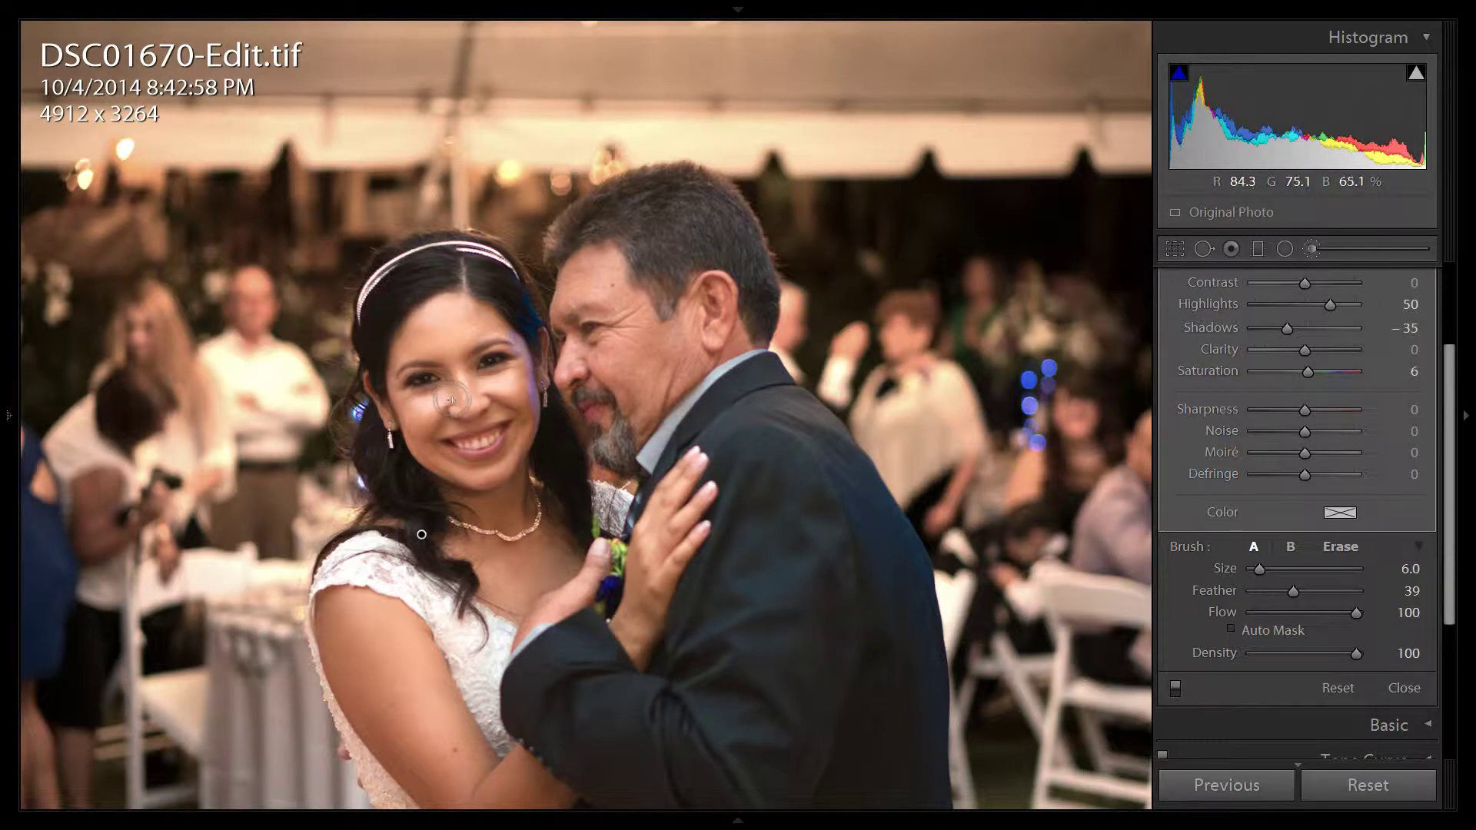
key("o")
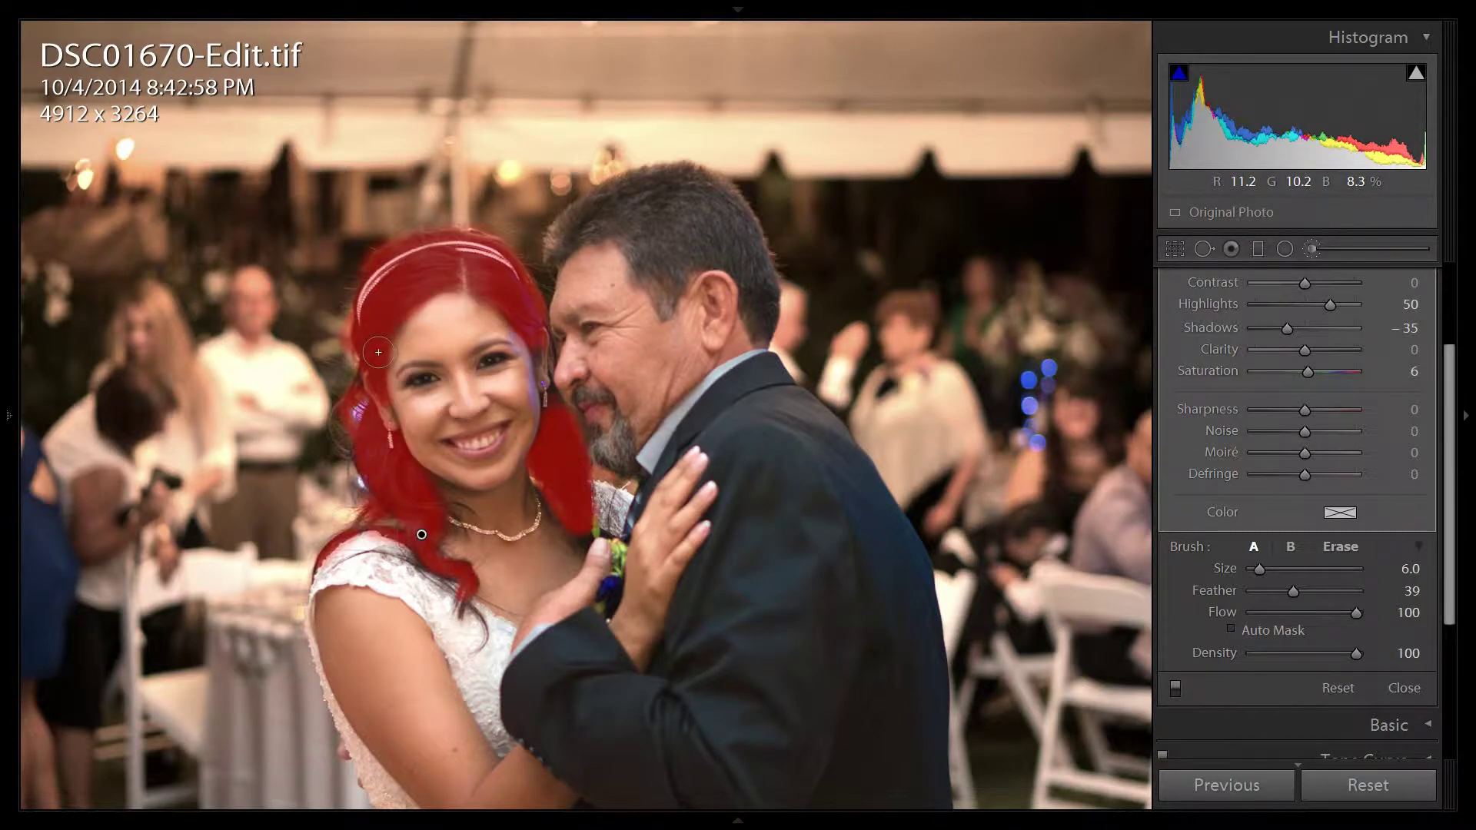
key("o")
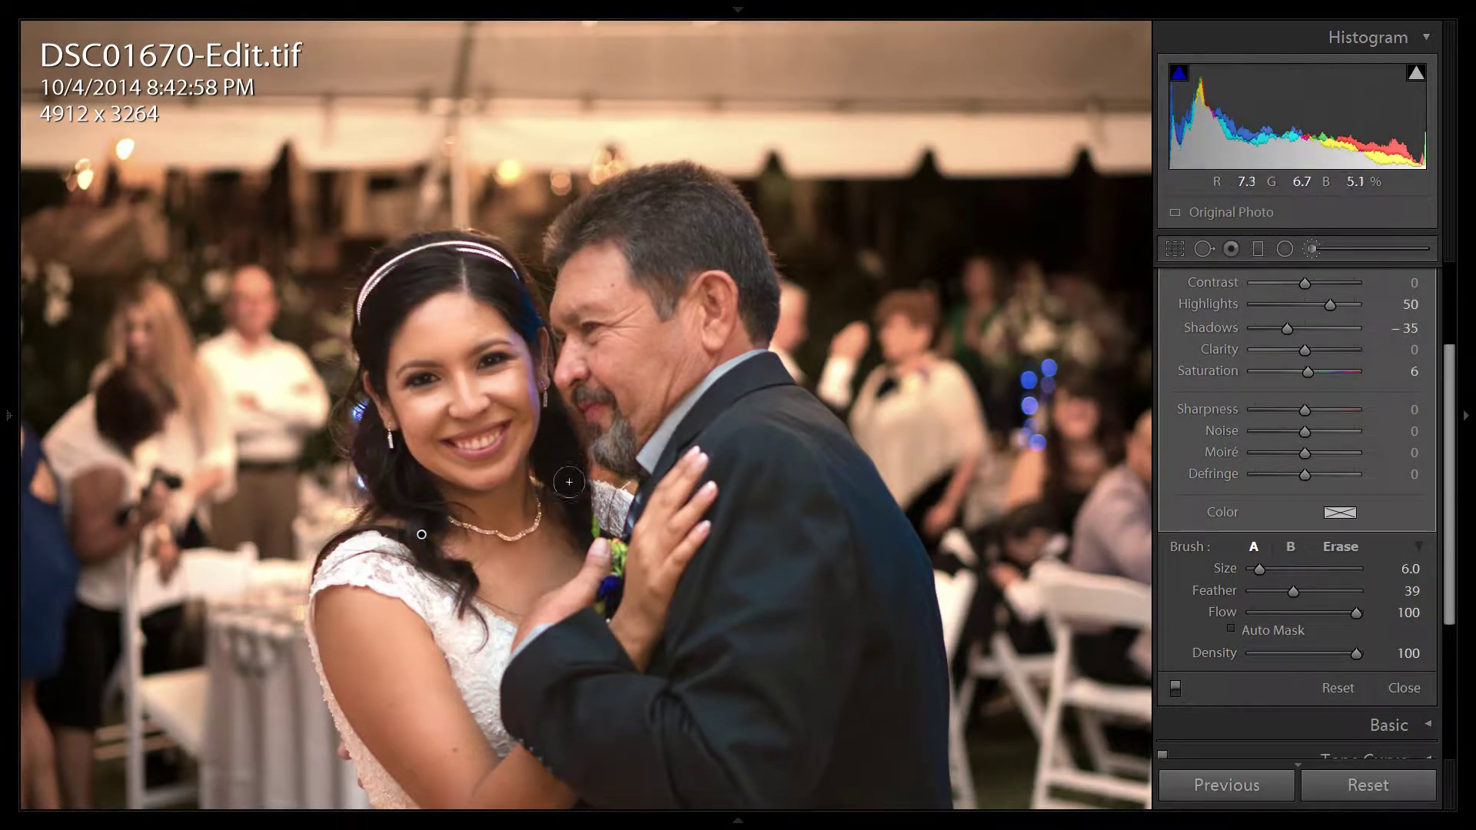
key("o")
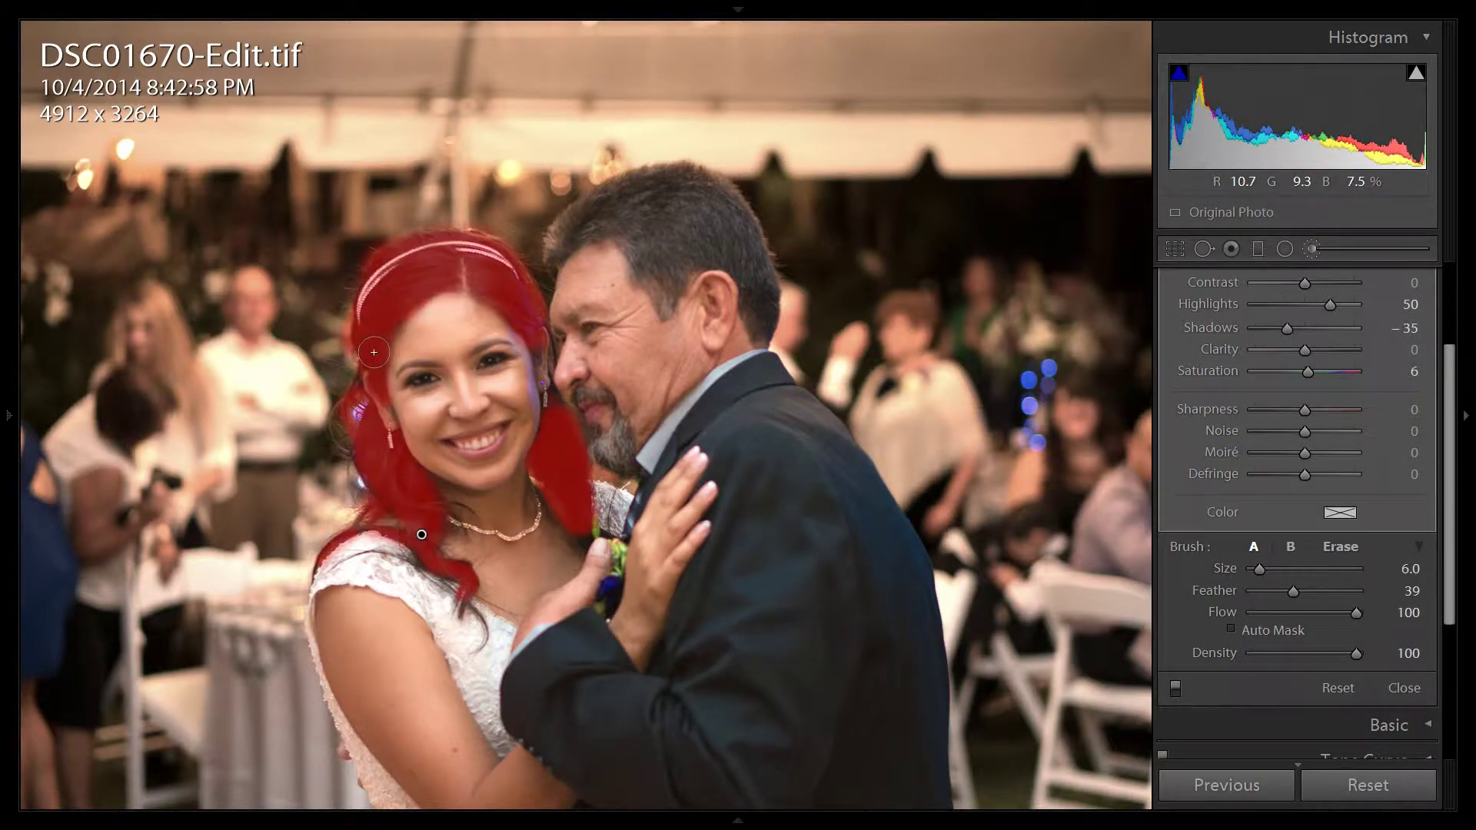
Set the mask eraser's Flow to 50 and Size to 15, and partly erase the mask over the bride's hair beside the man's chin.
key("alt")
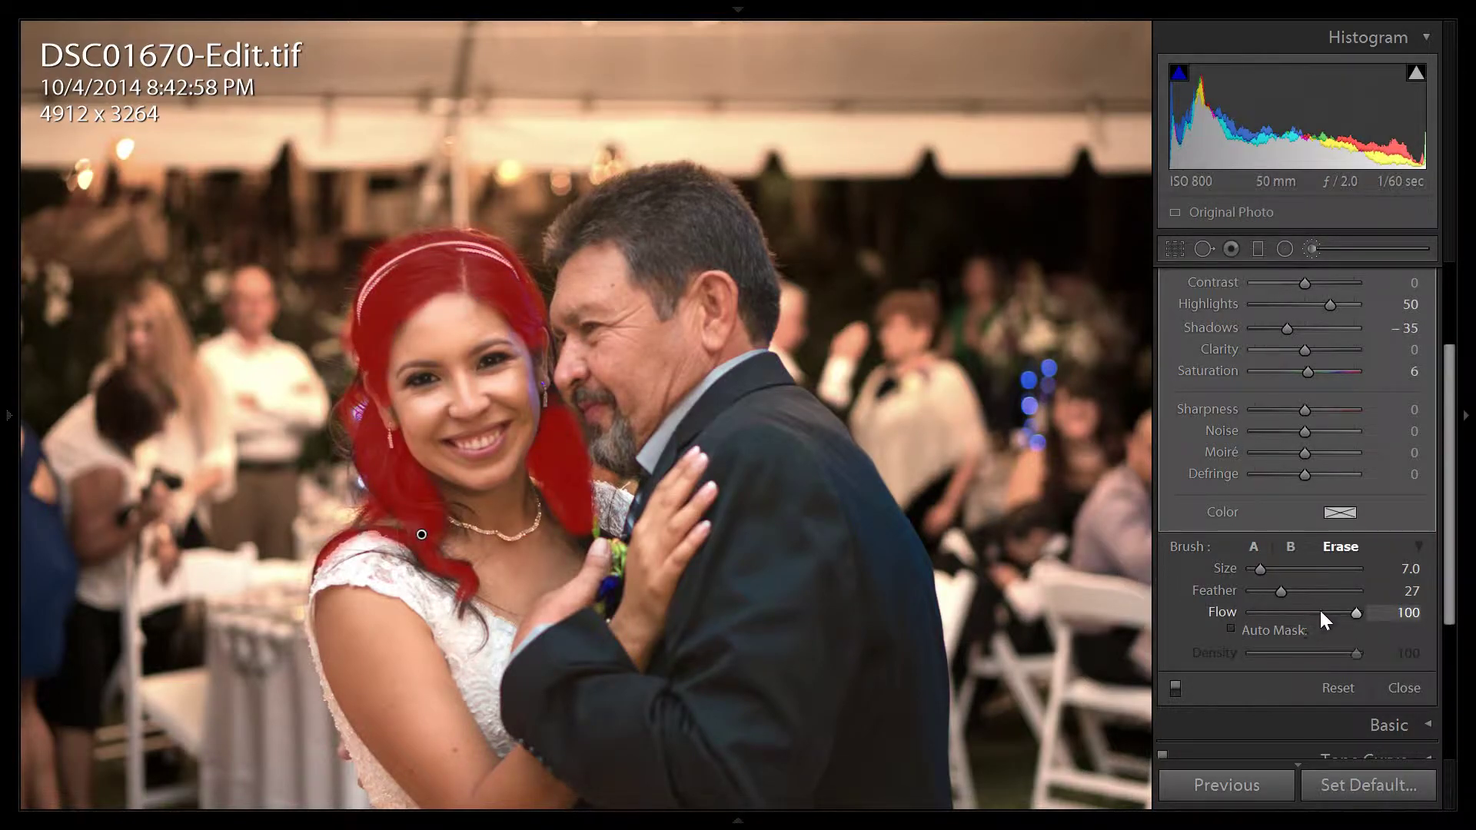
left_click_drag(1348, 614, 1298, 611)
scroll(561, 465, "up", 10)
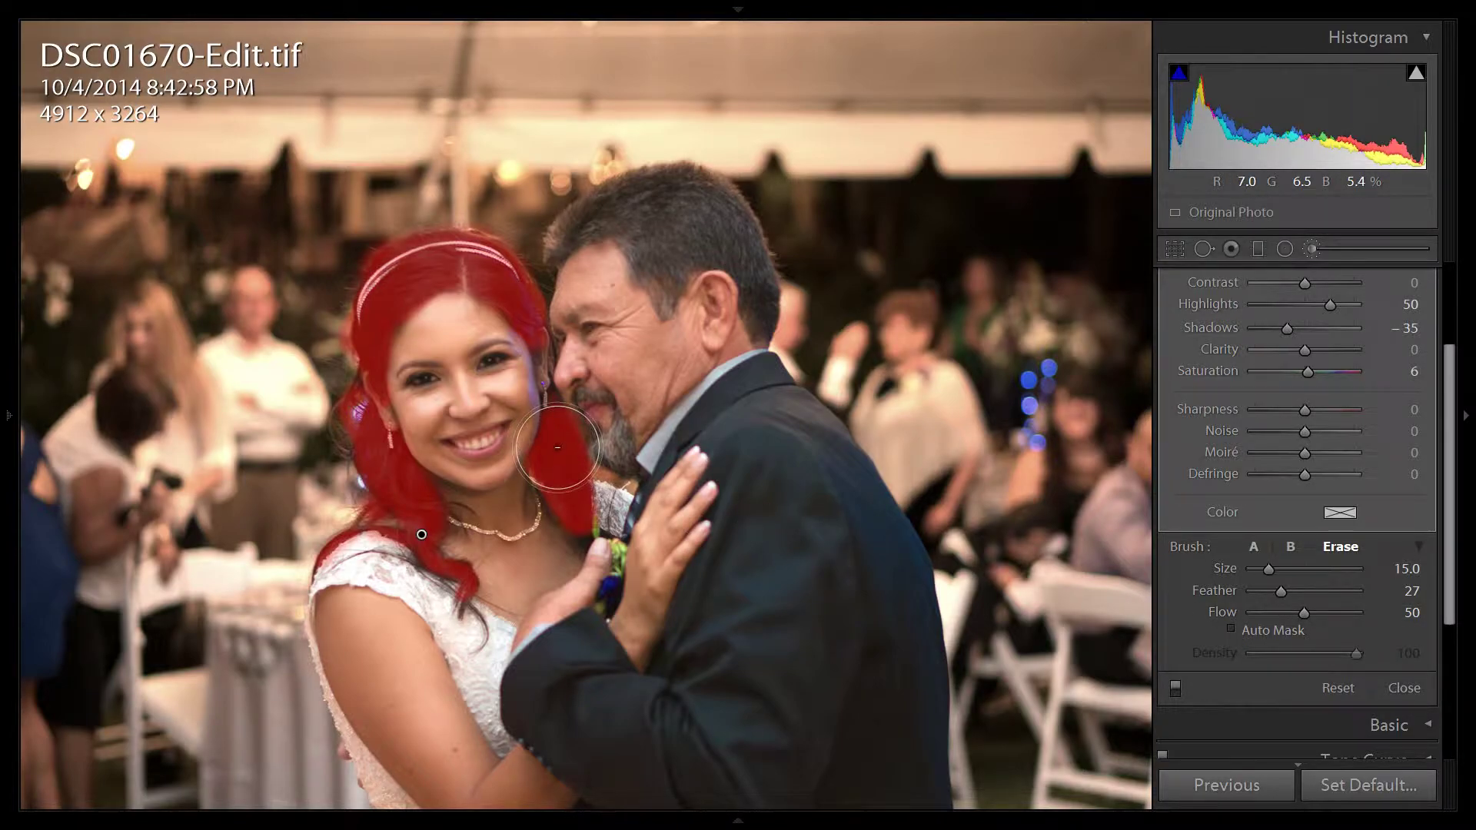
mouse_move(561, 465)
left_mouse_down()
mouse_move(580, 490)
mouse_move(586, 463)
mouse_move(567, 448)
left_mouse_up()
scroll(573, 439, "down", 5)
scroll(574, 427, "down", 2)
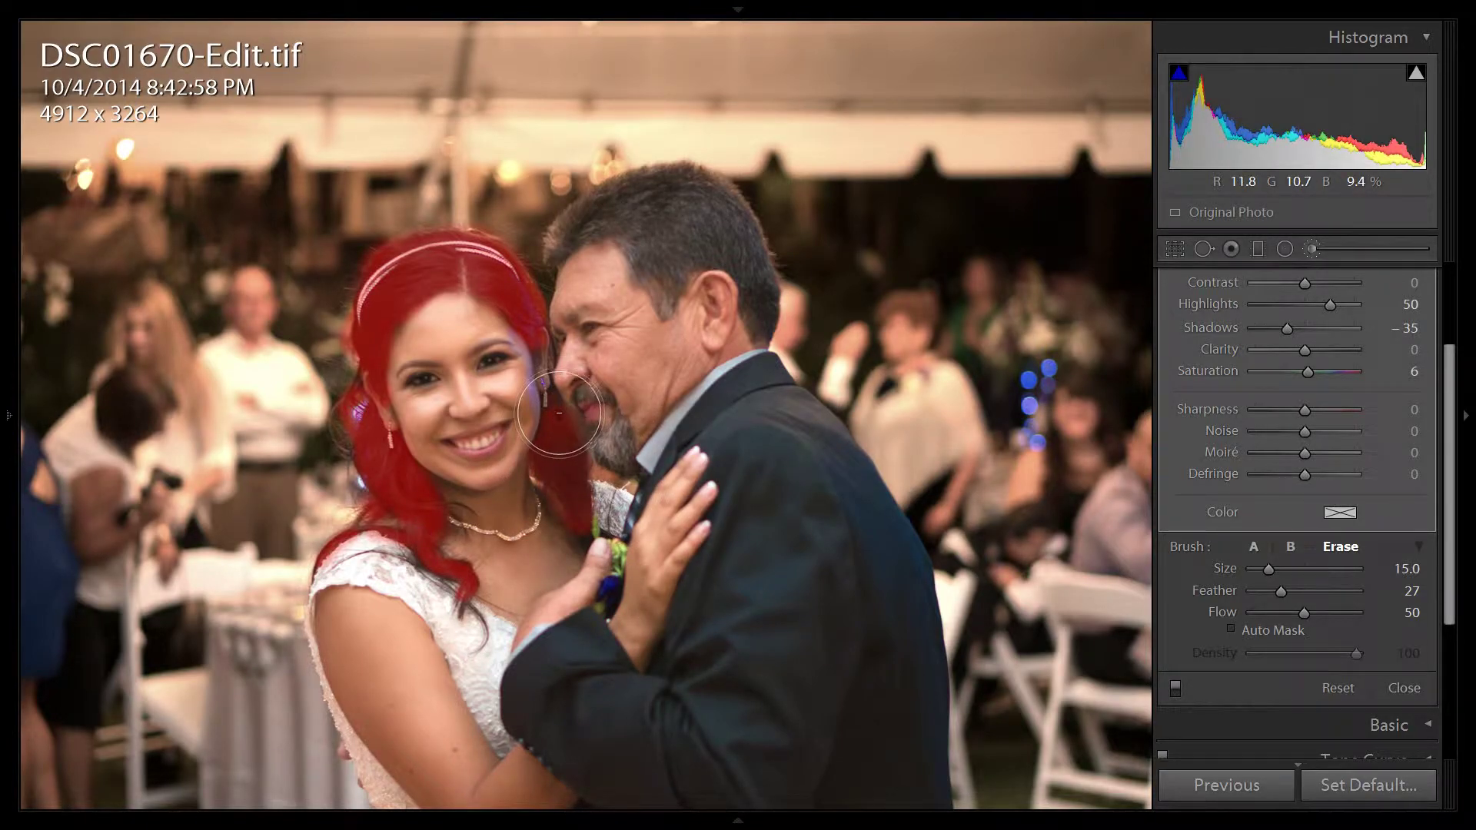
Enlarge the eraser to size 20 and lighten the hair mask around the front of the bride's headband.
scroll(385, 350, "up", 4)
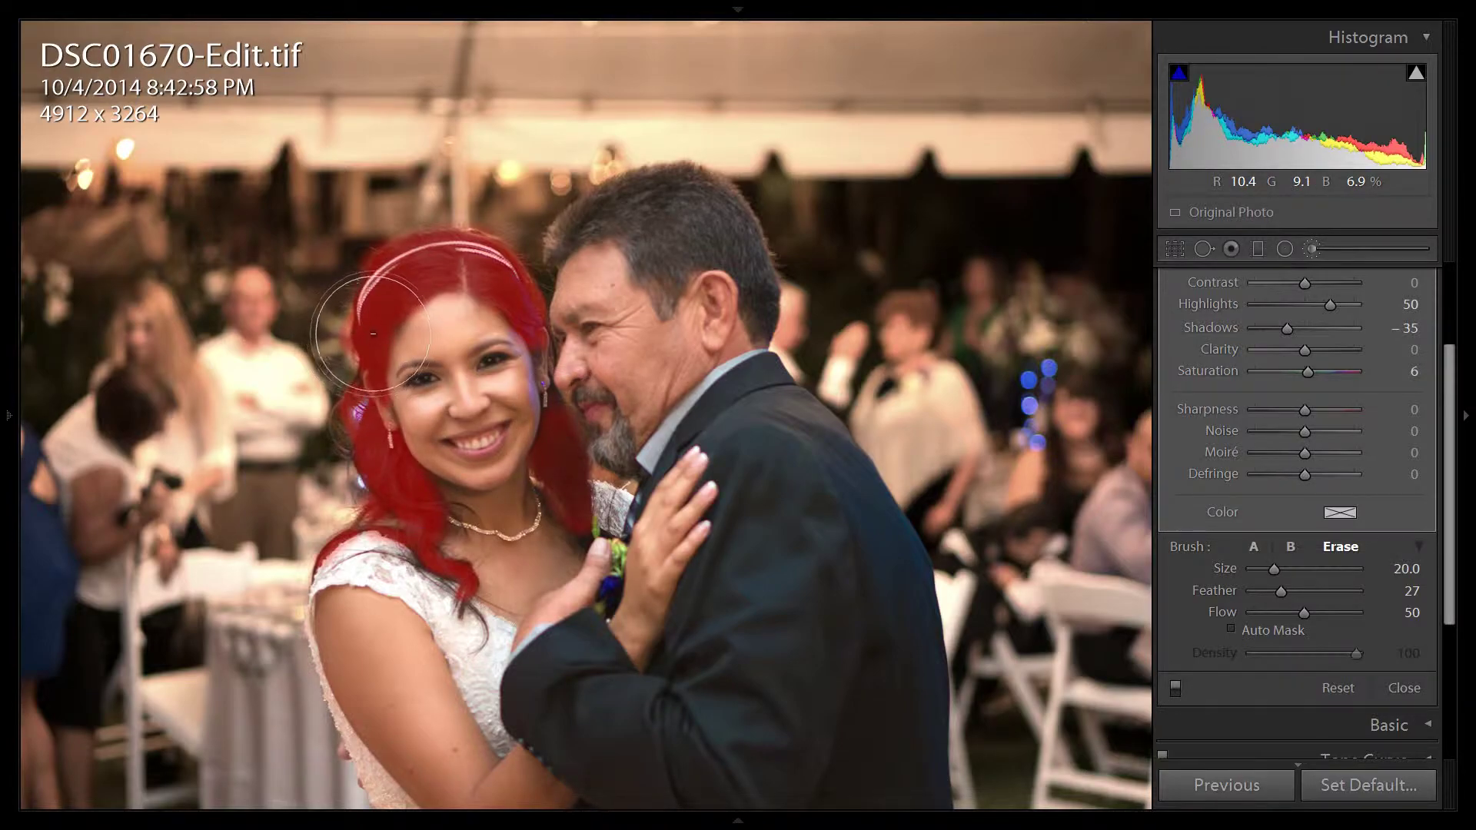
mouse_move(374, 301)
left_mouse_down()
mouse_move(362, 292)
mouse_move(396, 288)
left_mouse_up()
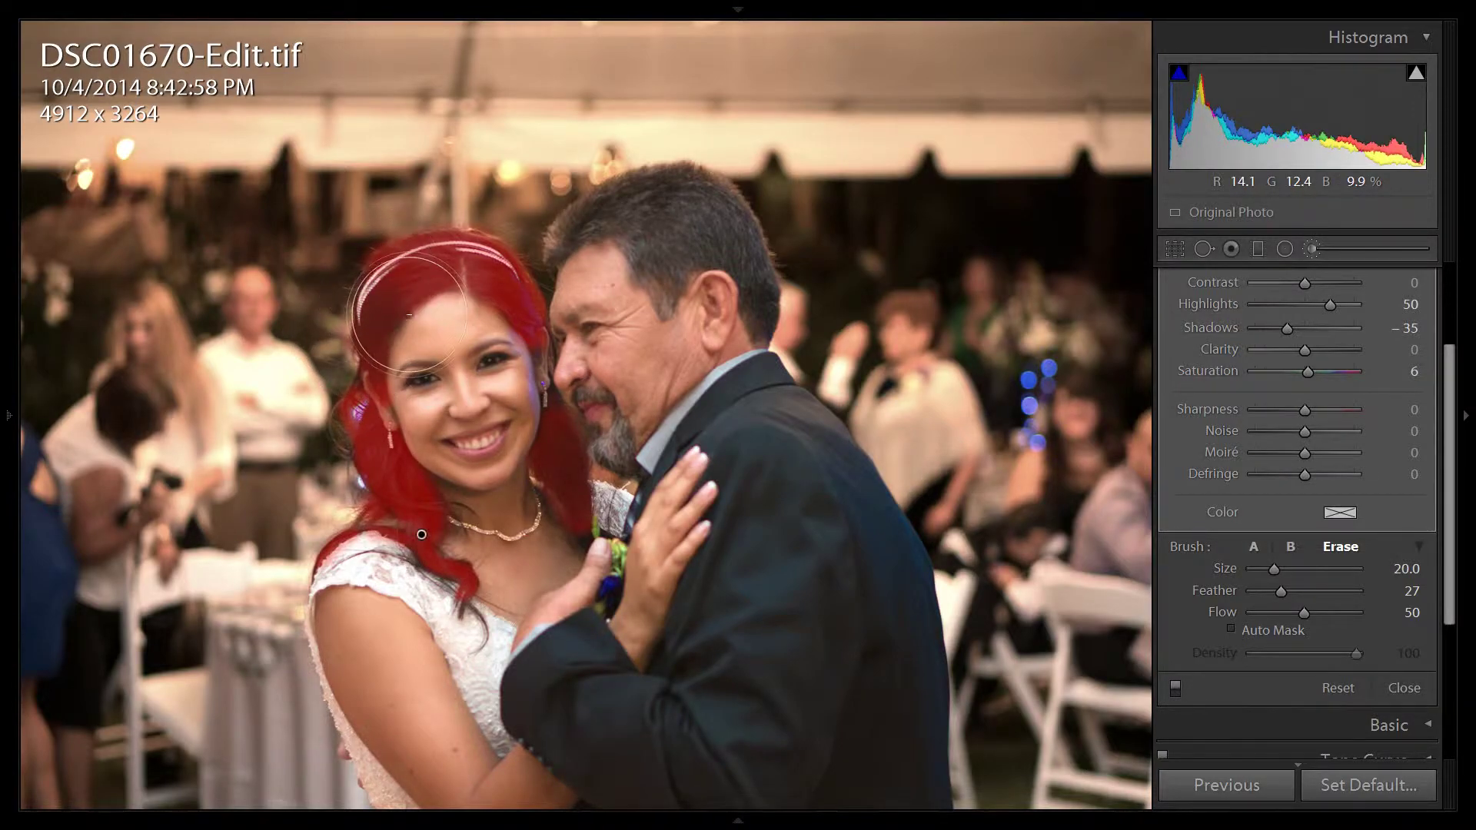
key("alt")
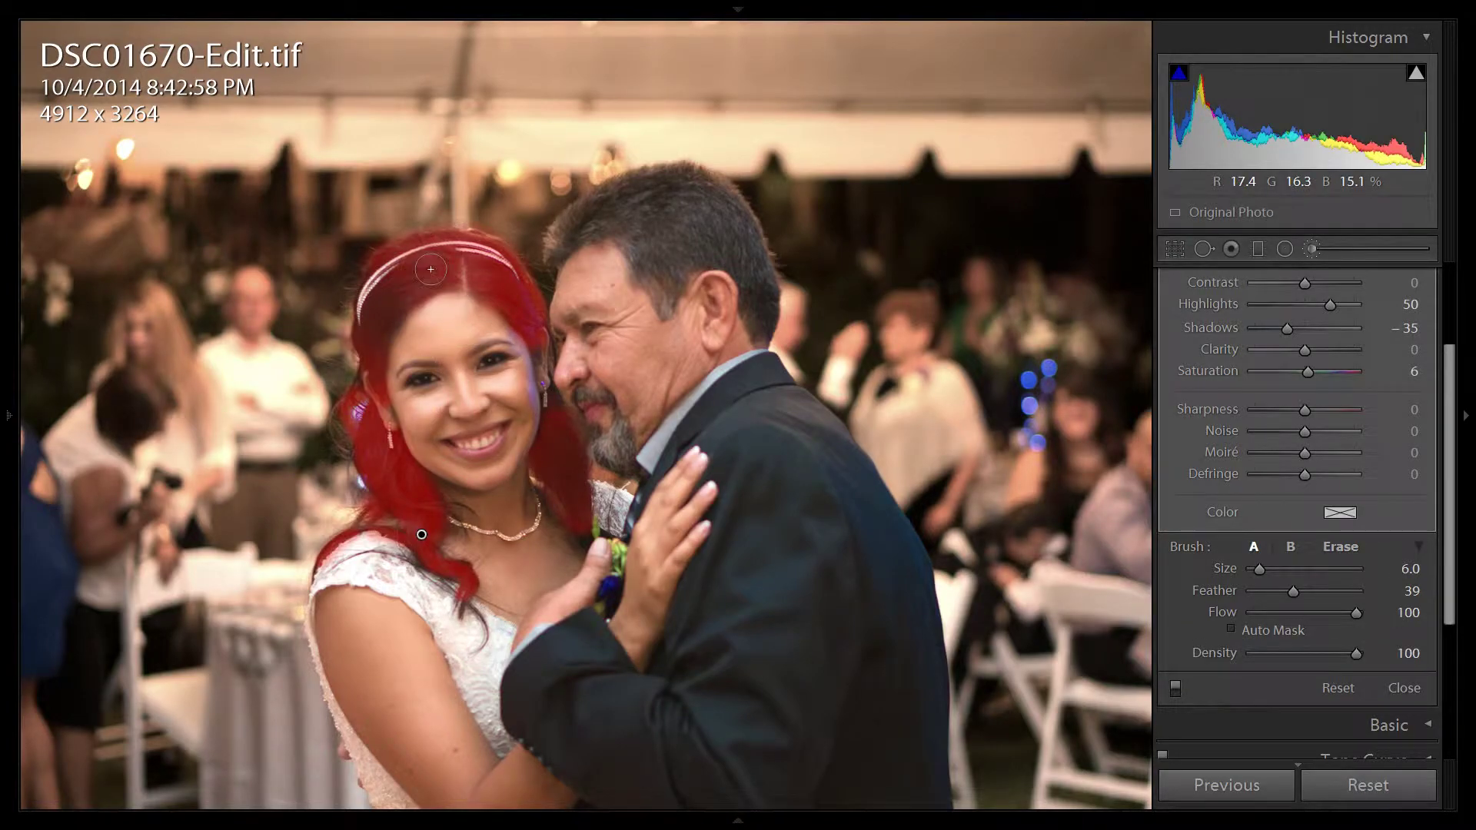
key("alt")
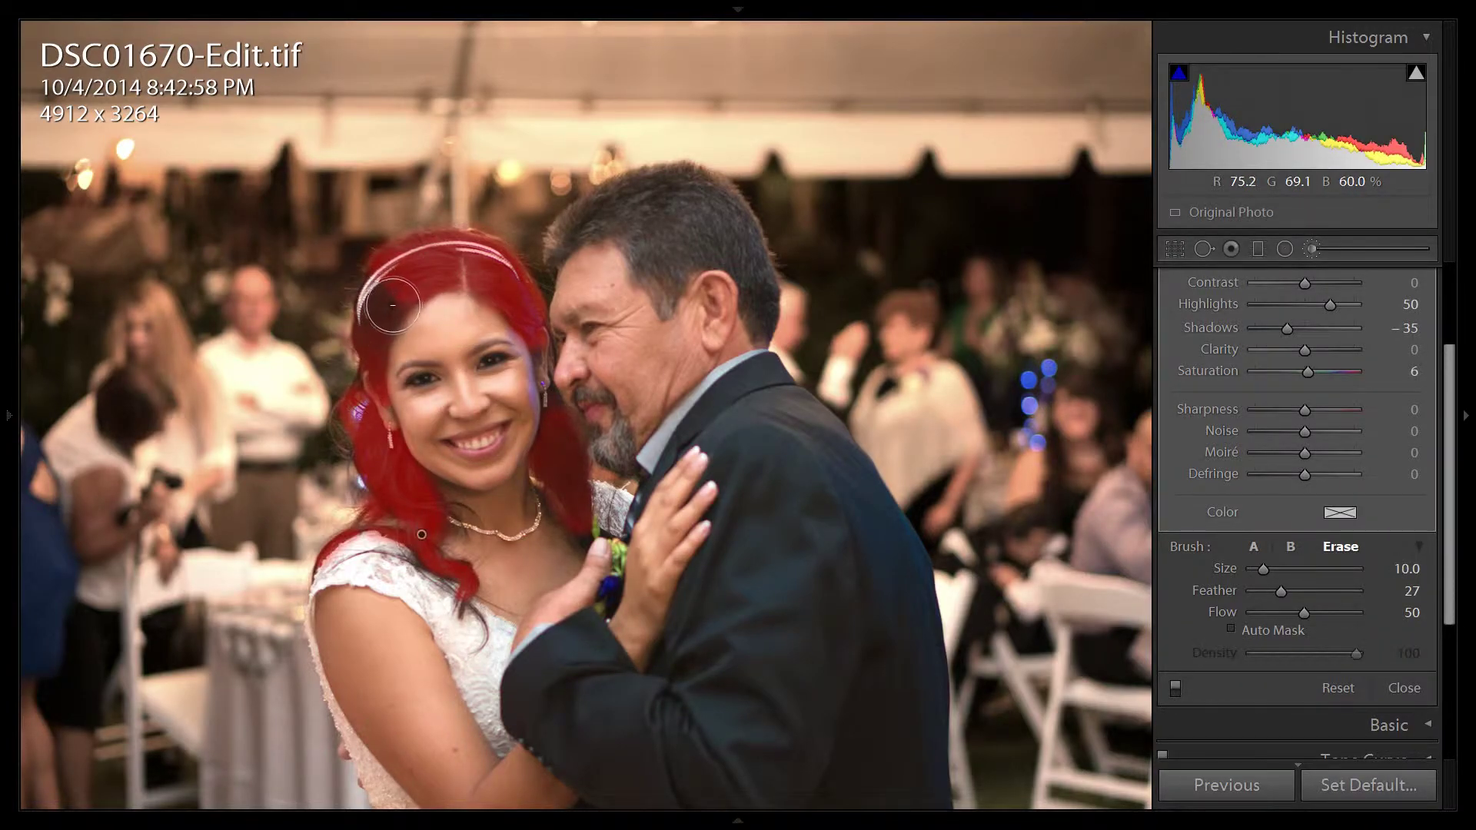
key("alt")
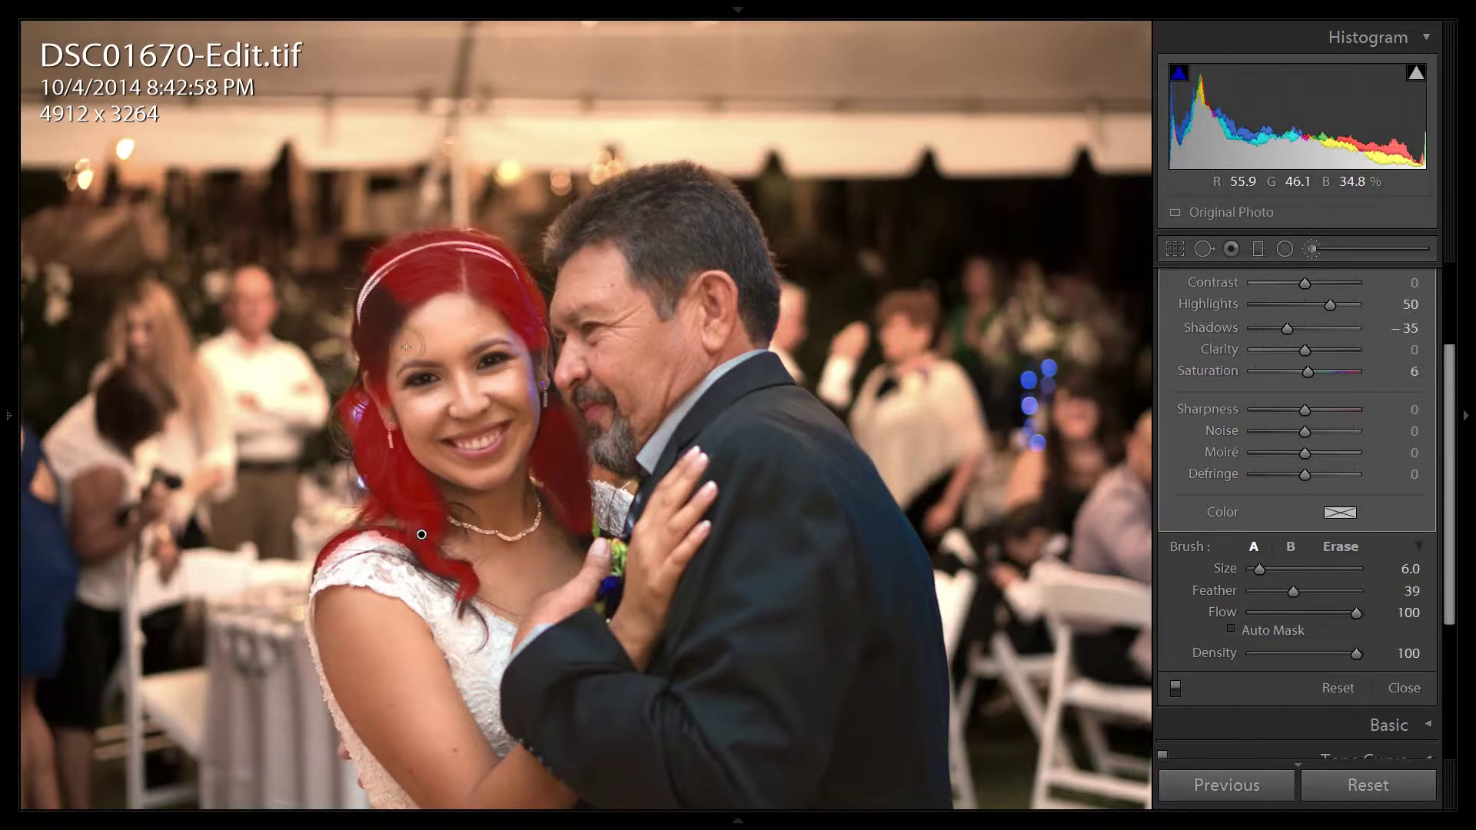
With the eraser at size 10, thin the mask along the bride's hairline and the hair hanging beside the man's beard.
key("alt")
left_click_drag(369, 384, 389, 316)
key("alt")
key("alt")
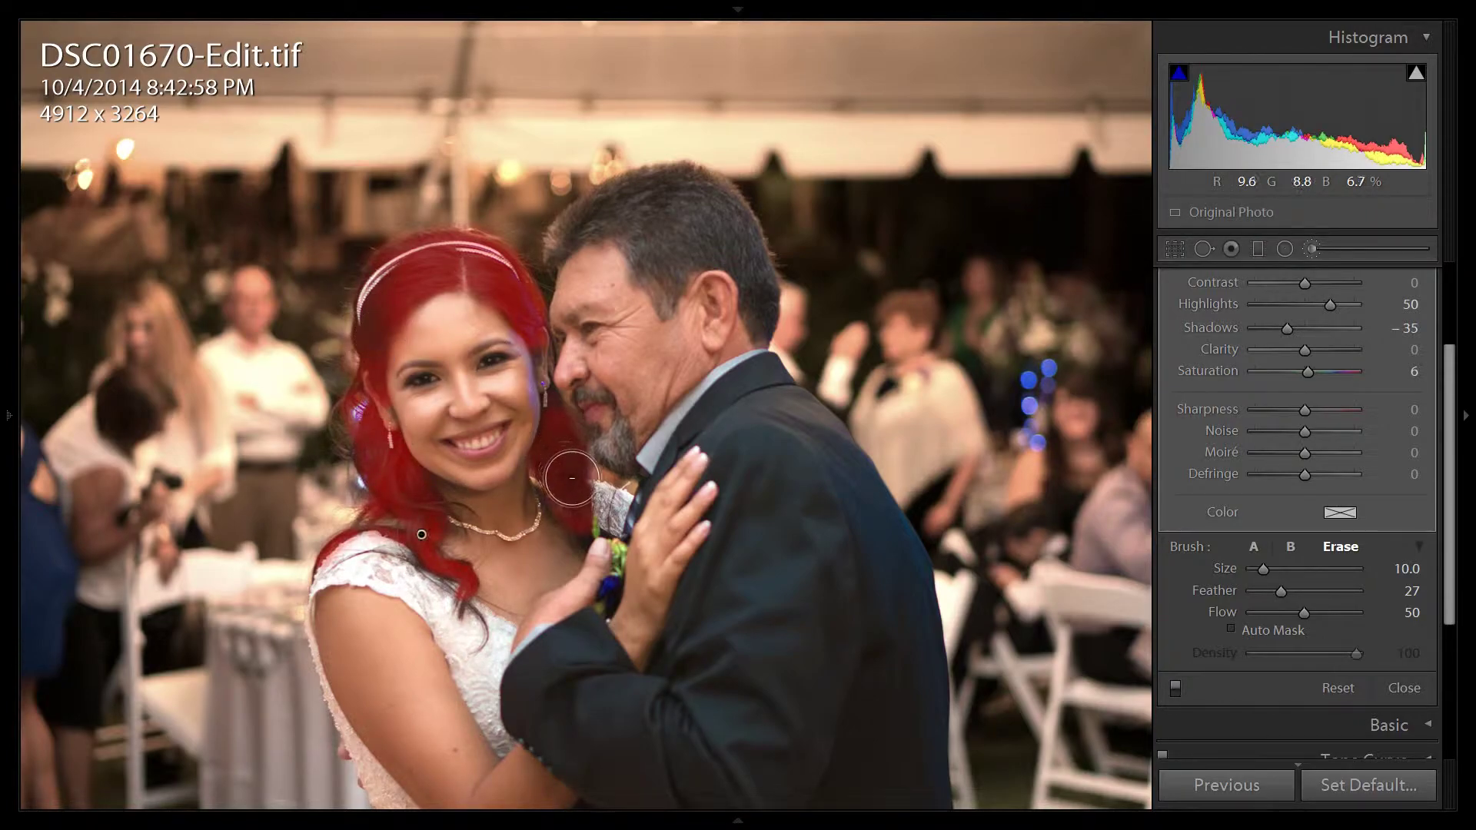
mouse_move(583, 503)
left_mouse_down()
mouse_move(574, 512)
mouse_move(595, 514)
left_mouse_up()
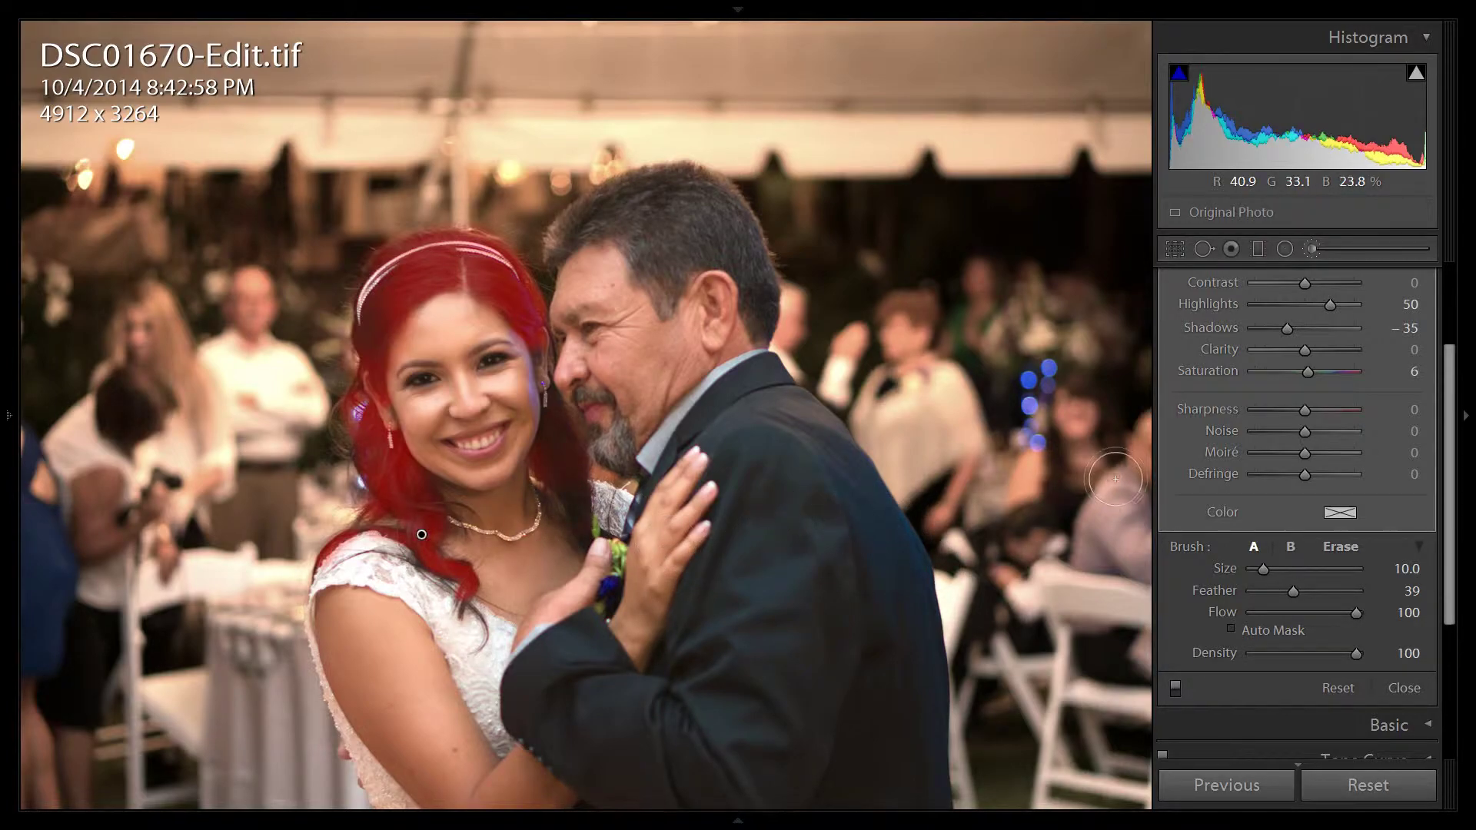
Hide the mask overlay and compare the photo with the brush adjustments off and on.
key("o")
left_click(1177, 689)
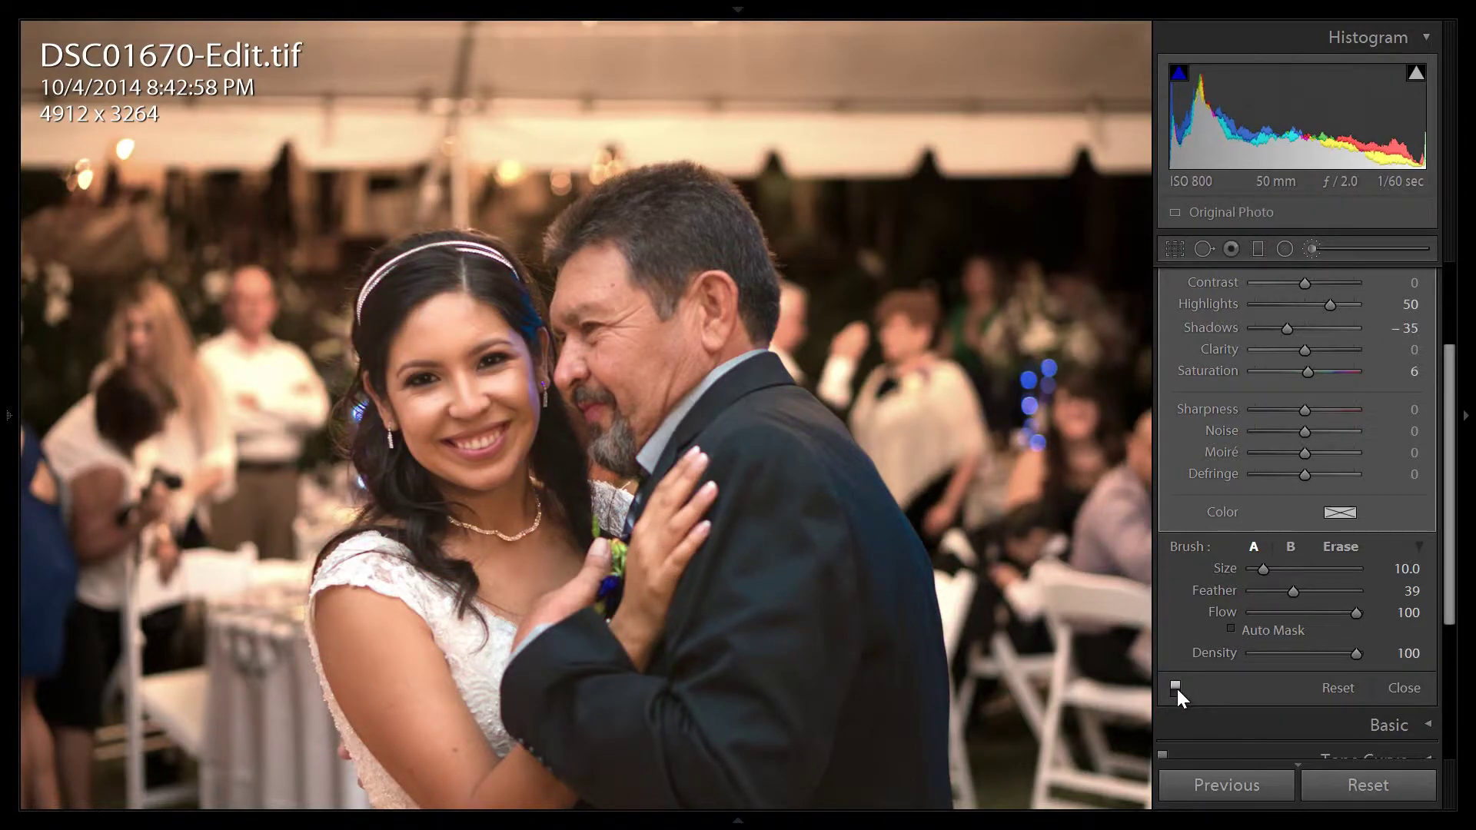
left_click(1178, 688)
left_click(1178, 689)
left_click(1178, 689)
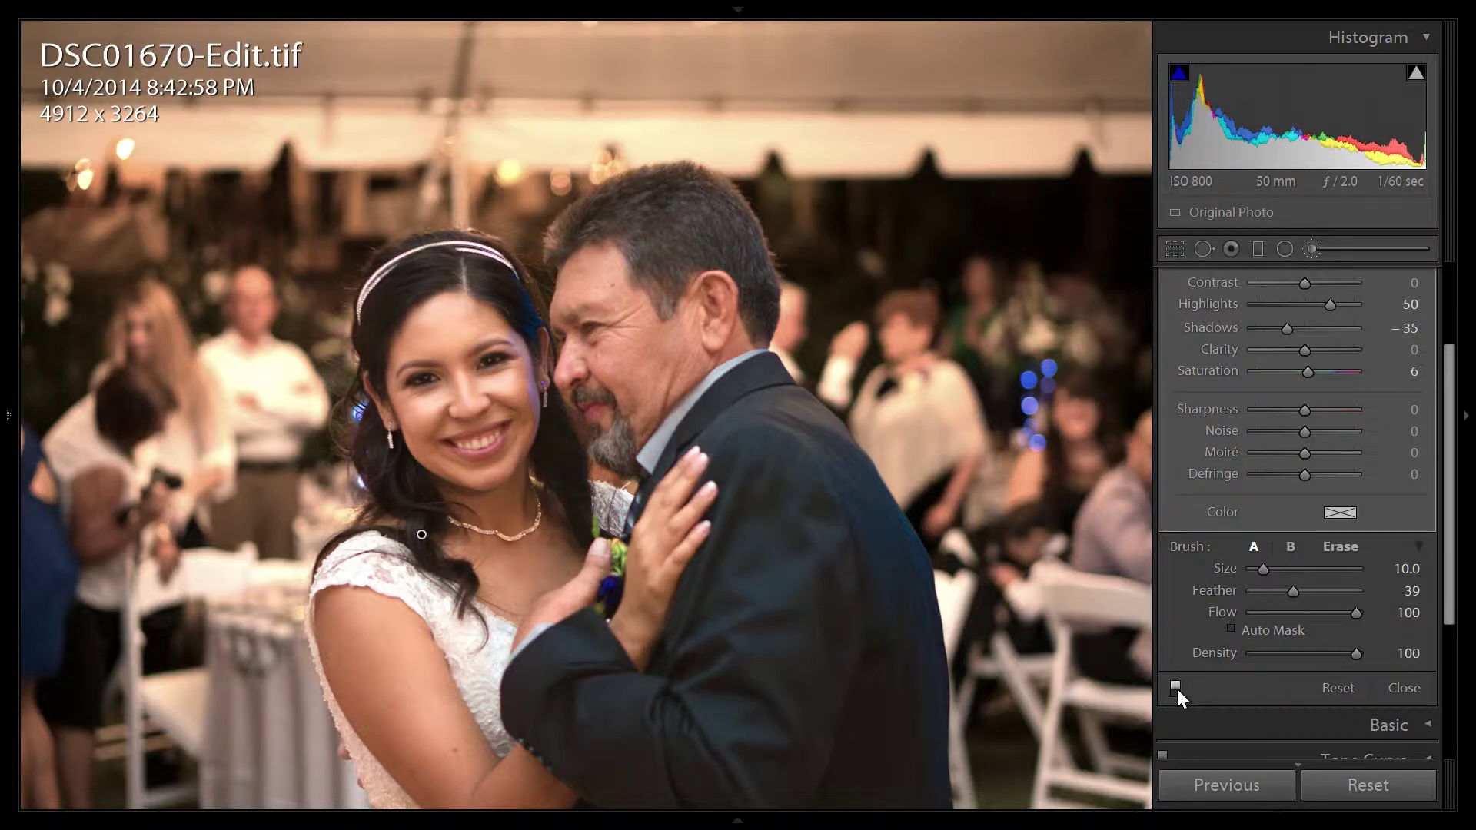
Close the Adjustment Brush, fit the whole photo in view and return to the Library grid.
left_click(1312, 248)
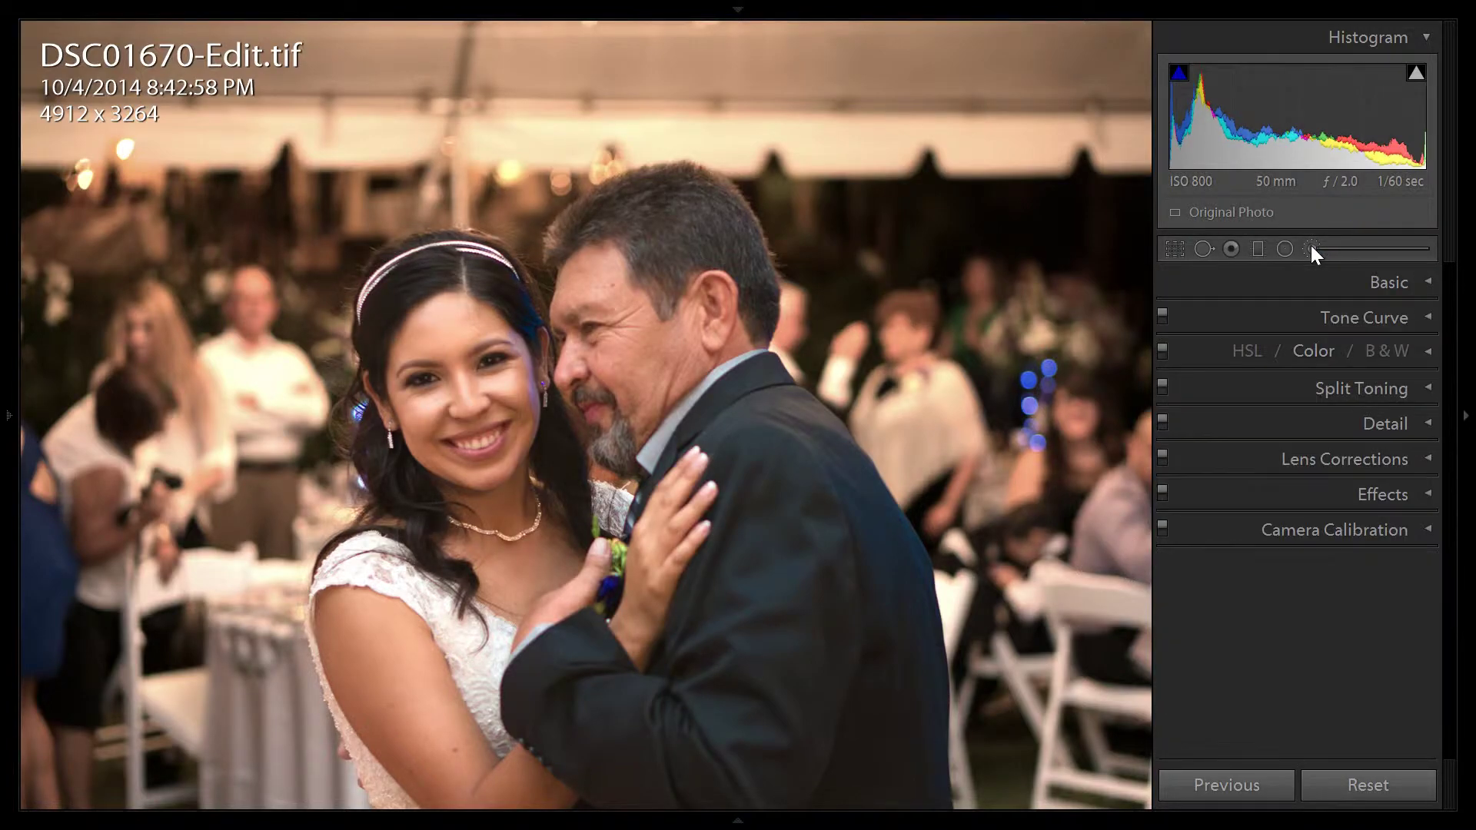
left_click(1055, 260)
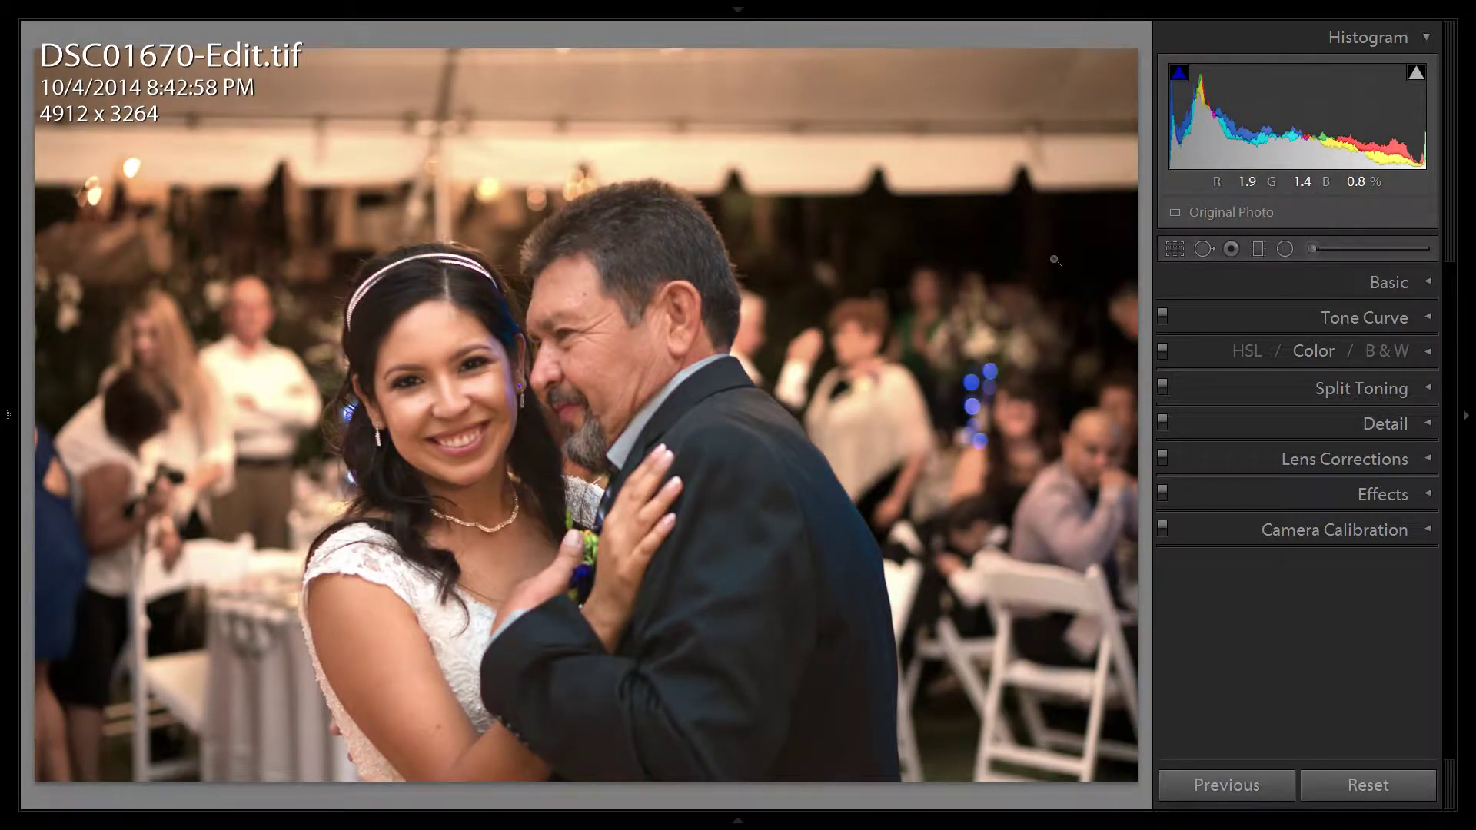
key("g")
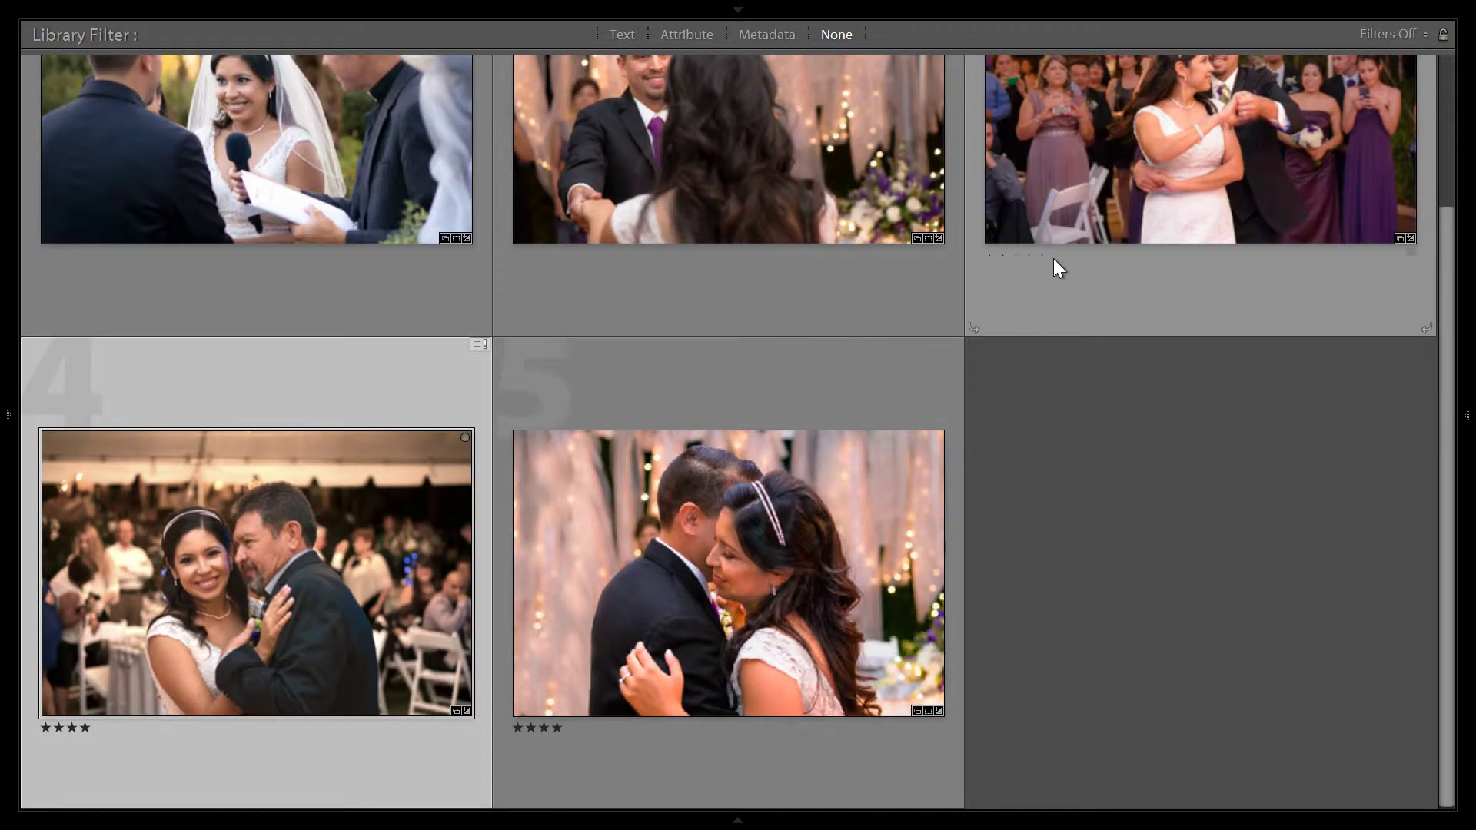
Review the five wedding photos in the grid, selecting each in turn and finishing on DSC01605-Edit.tif.
scroll(1054, 258, "up", 3)
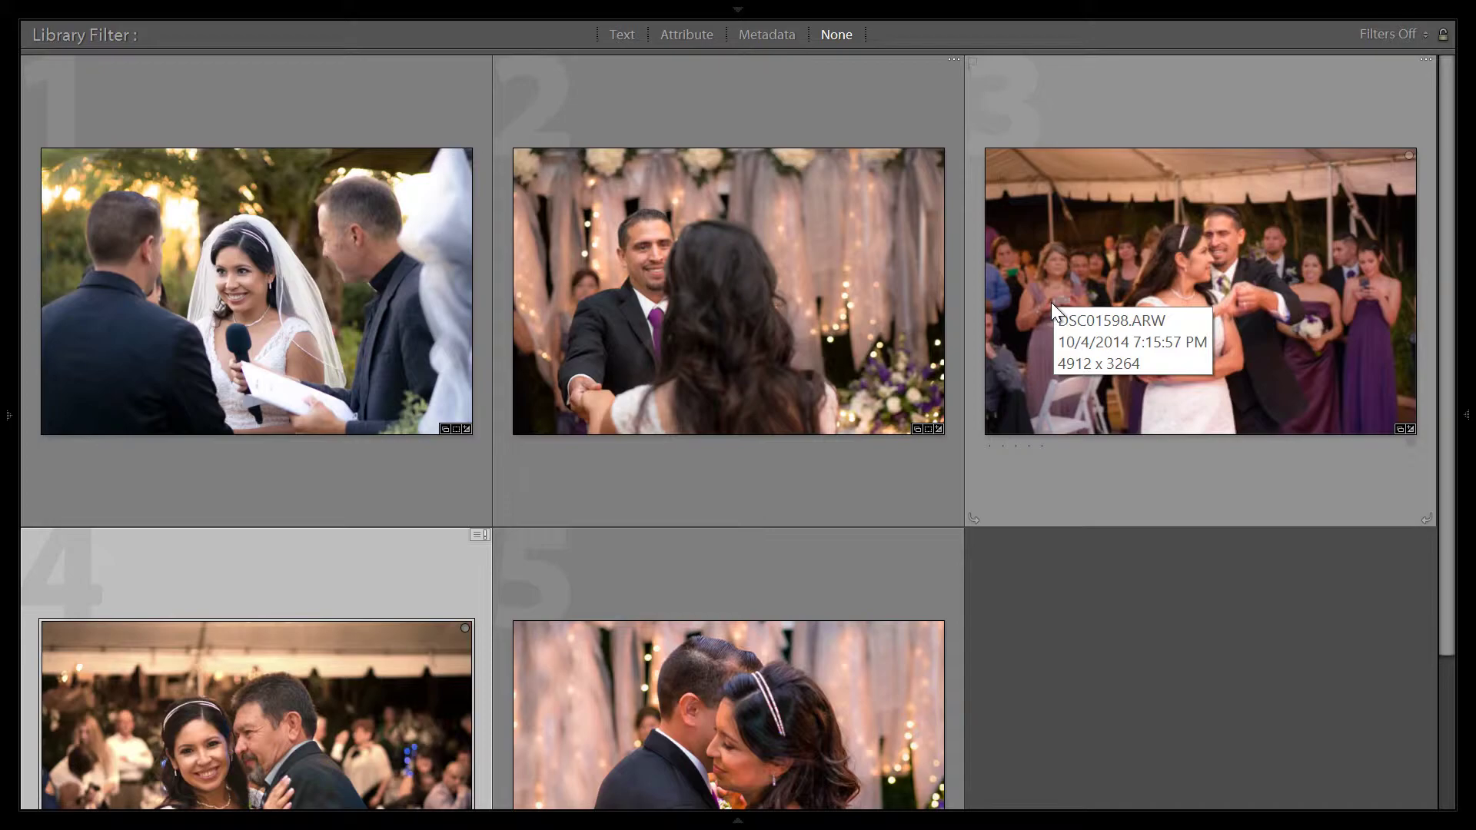
scroll(1050, 302, "down", 2)
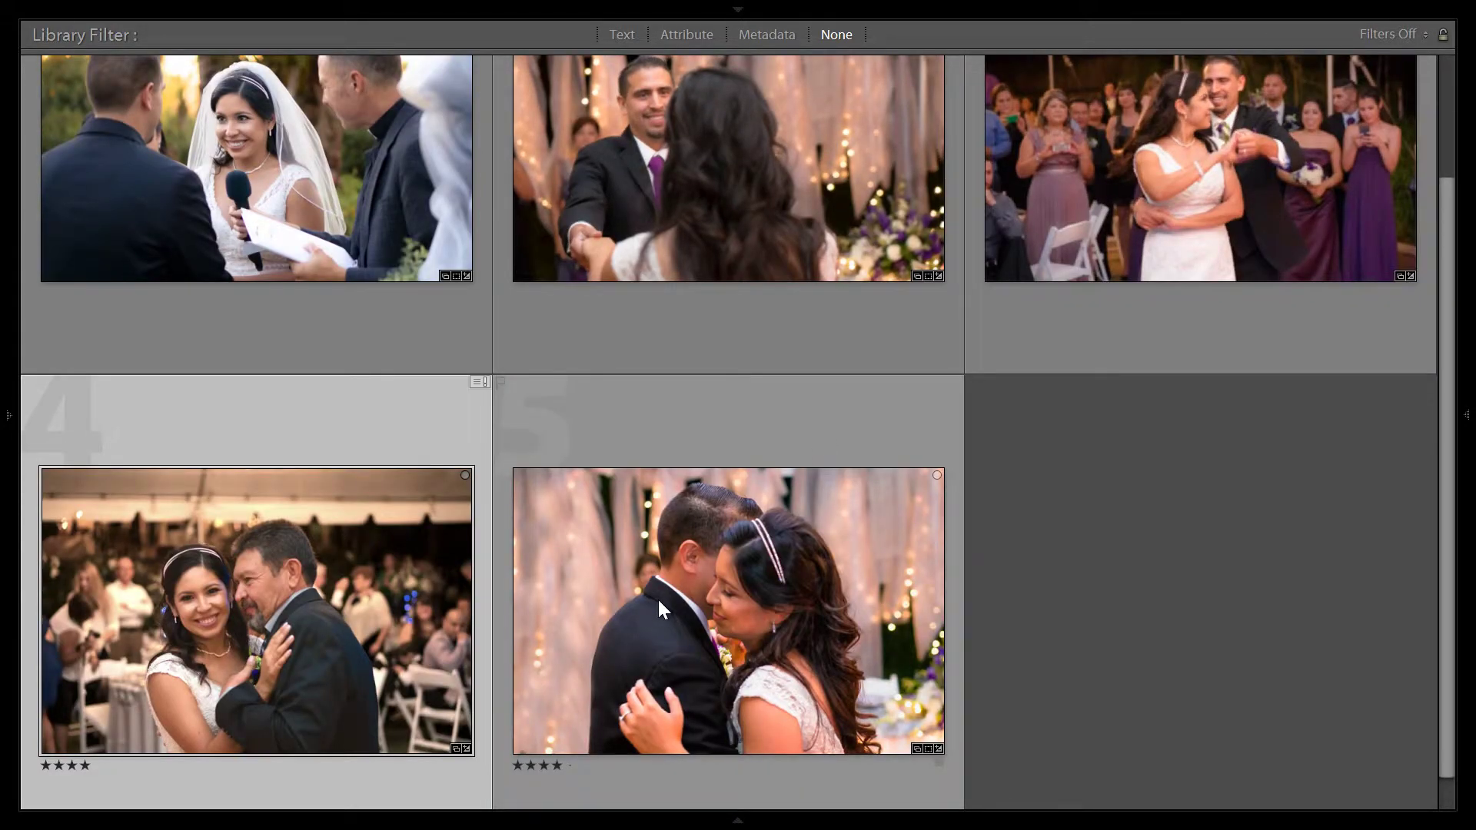
scroll(972, 548, "up", 2)
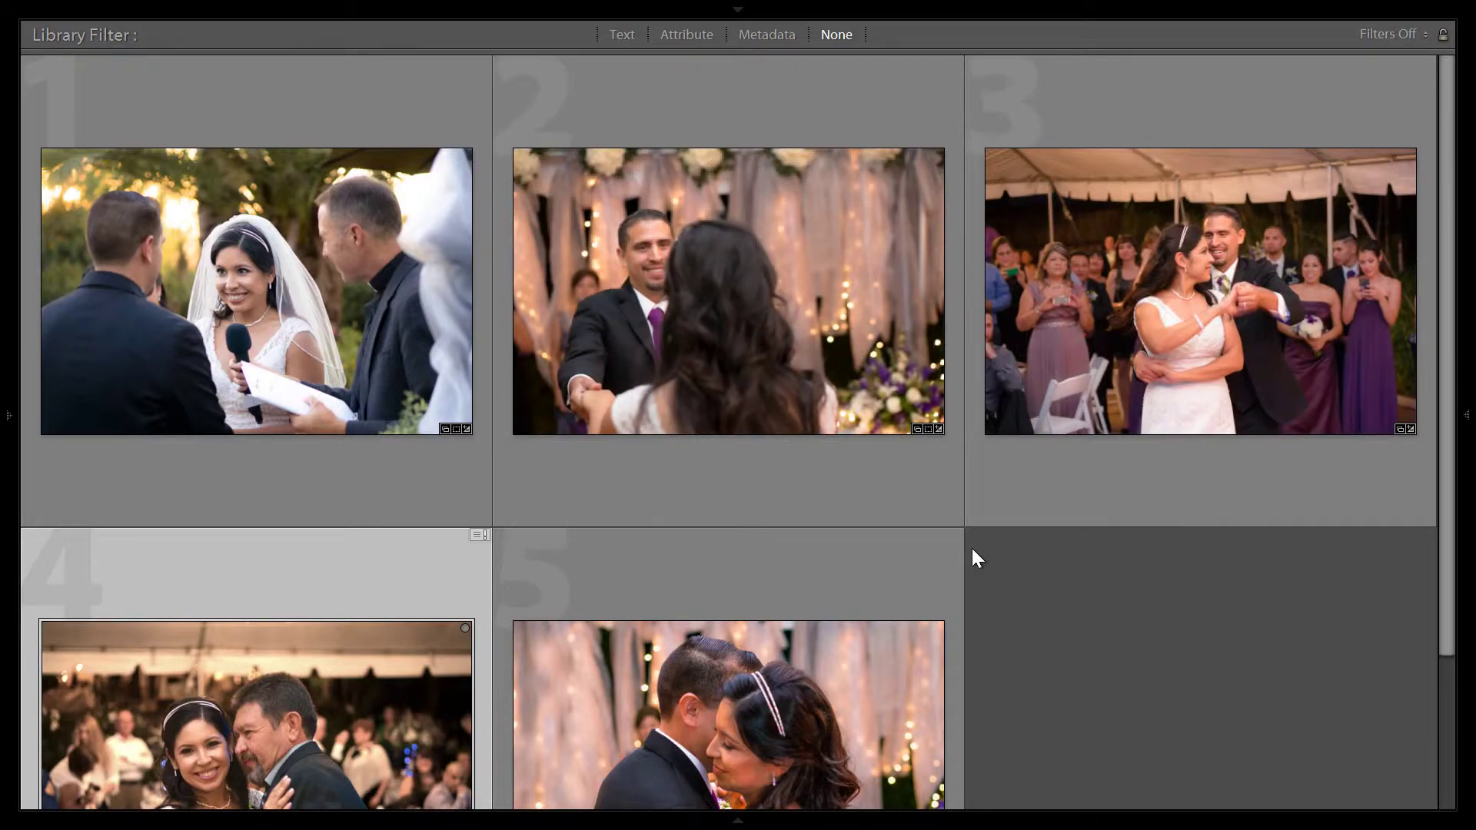
left_click(418, 260)
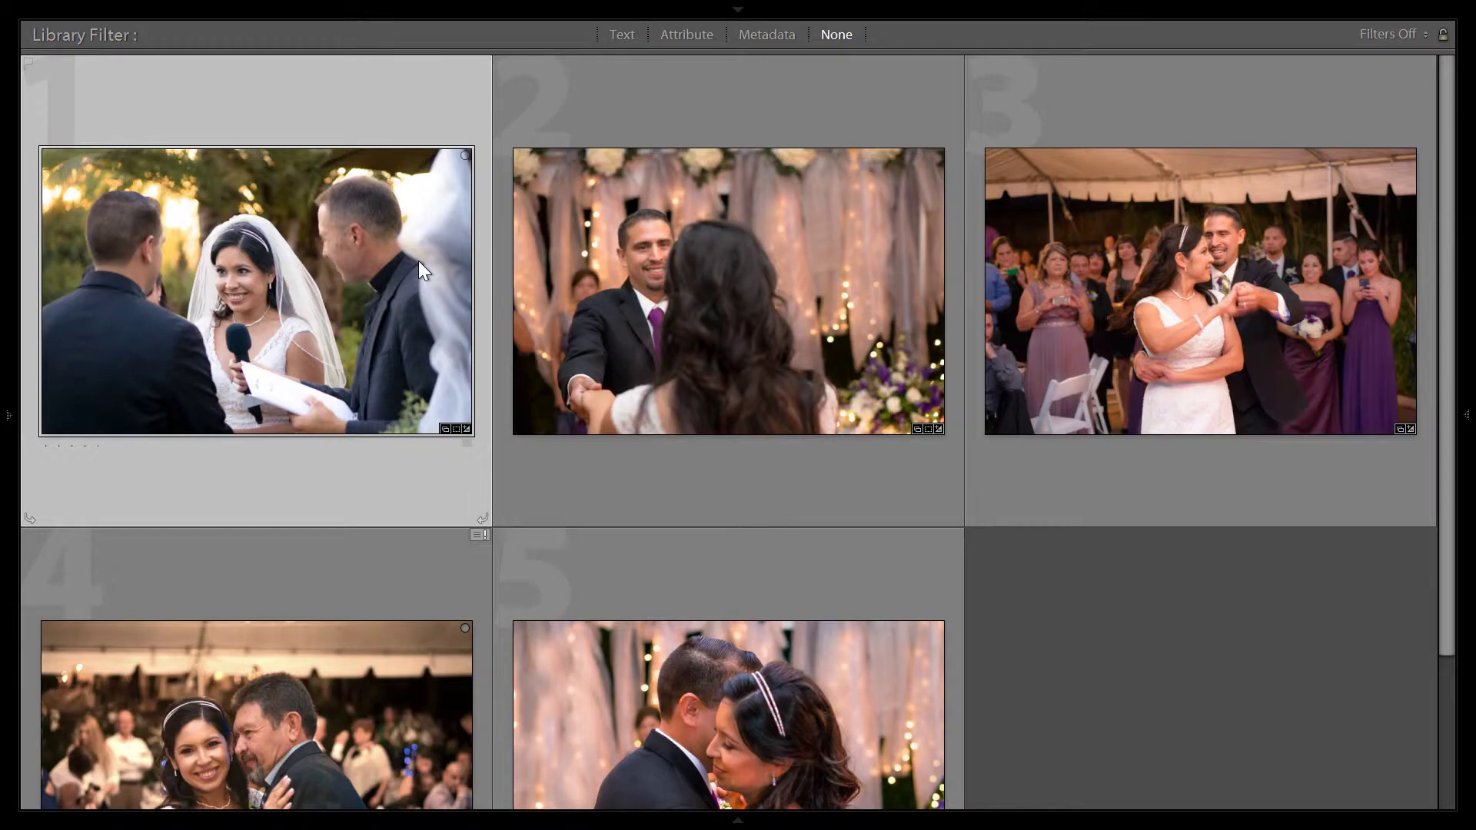
left_click(695, 265)
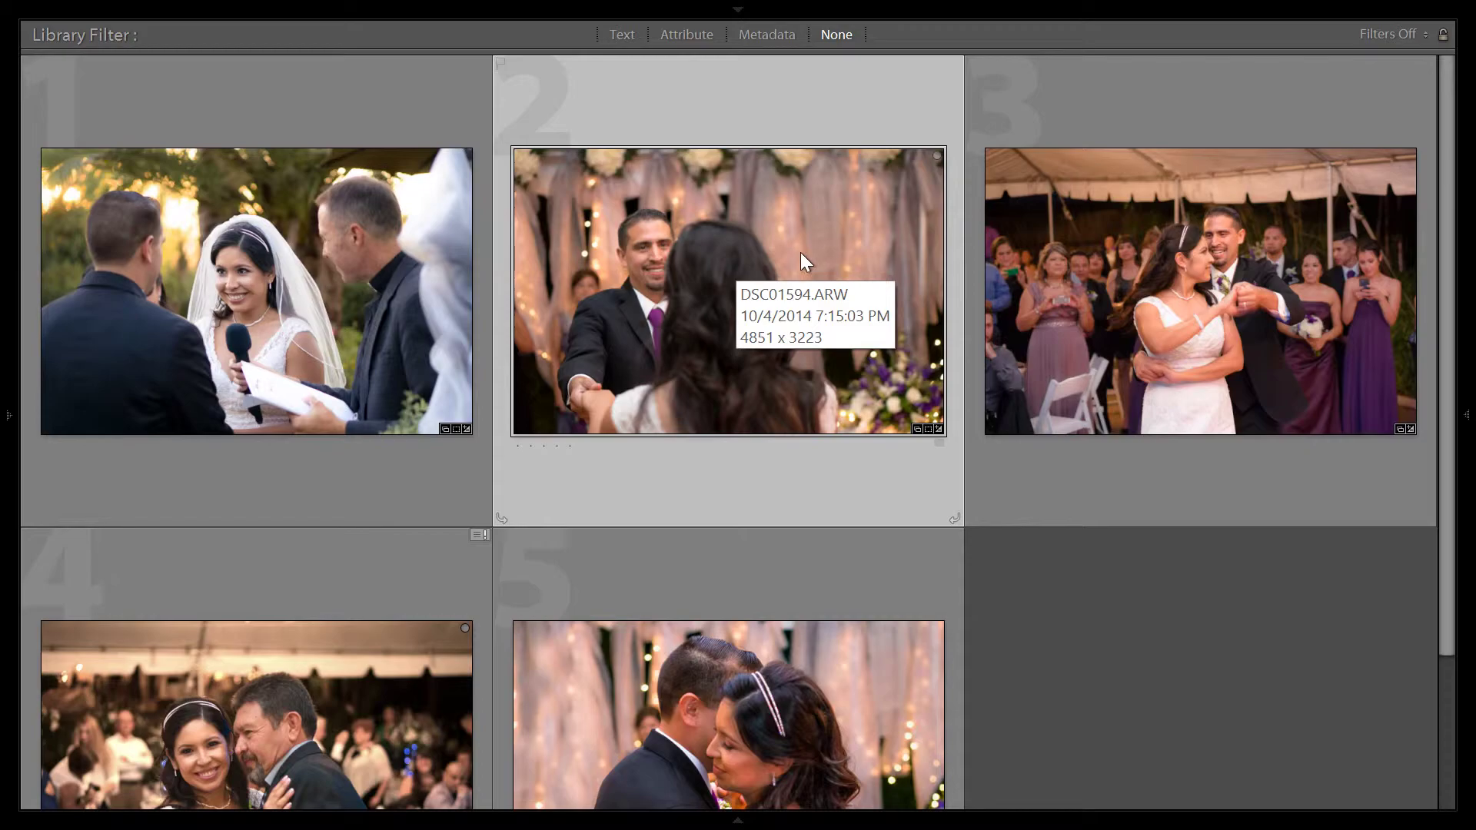
left_click(1142, 245)
scroll(1142, 408, "down", 3)
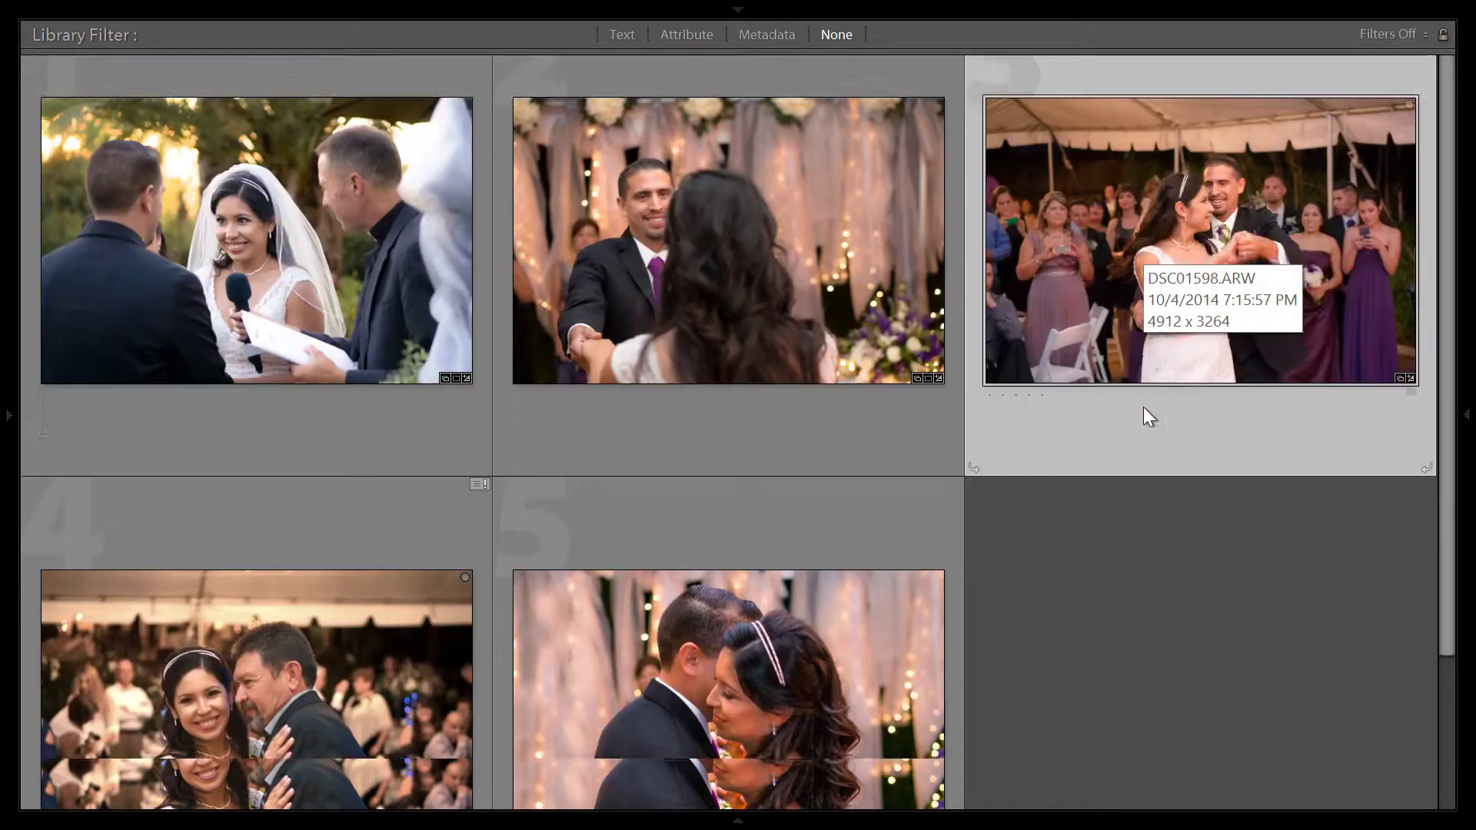
left_click(389, 475)
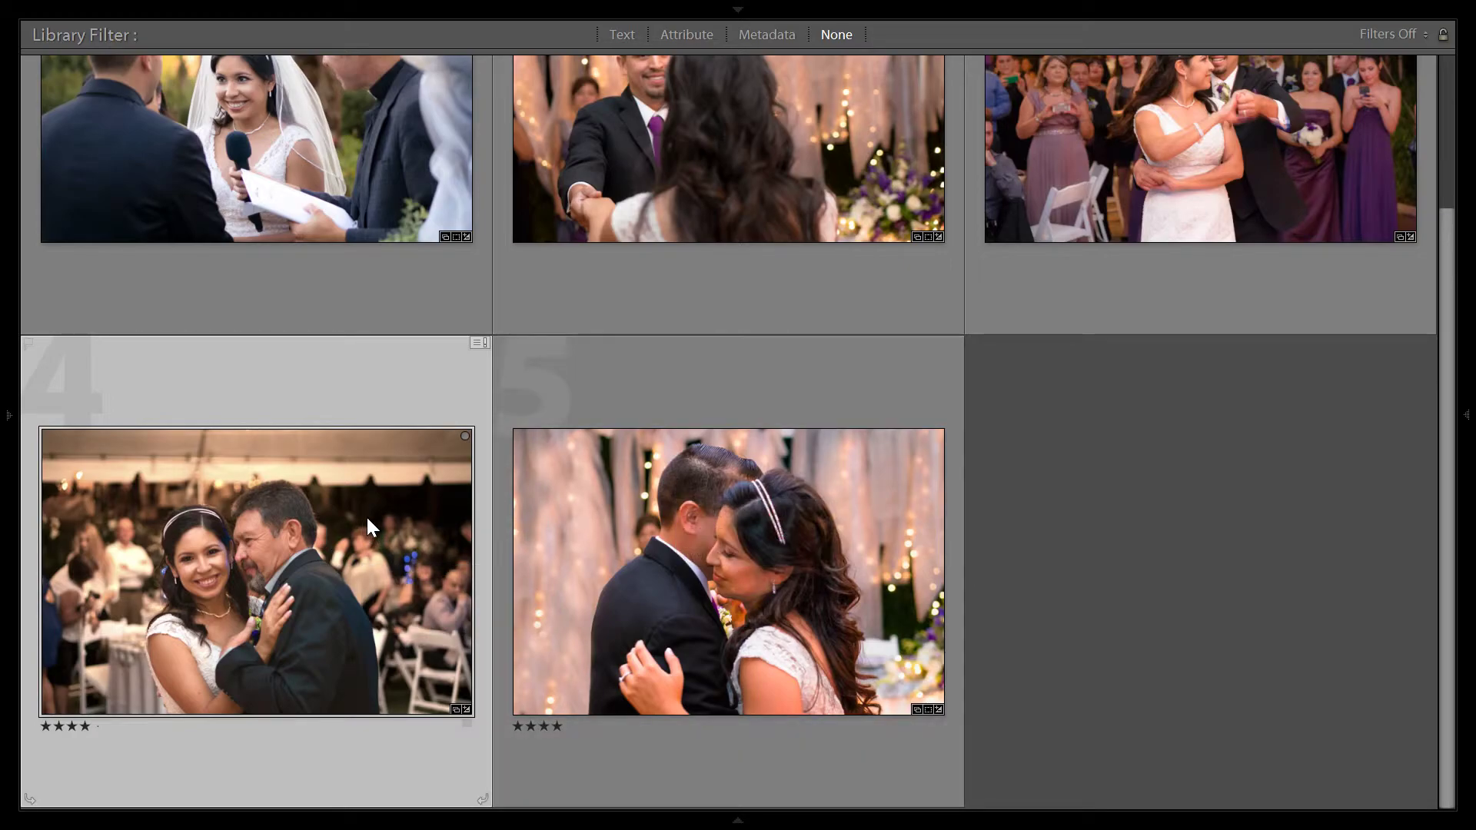
left_click(649, 492)
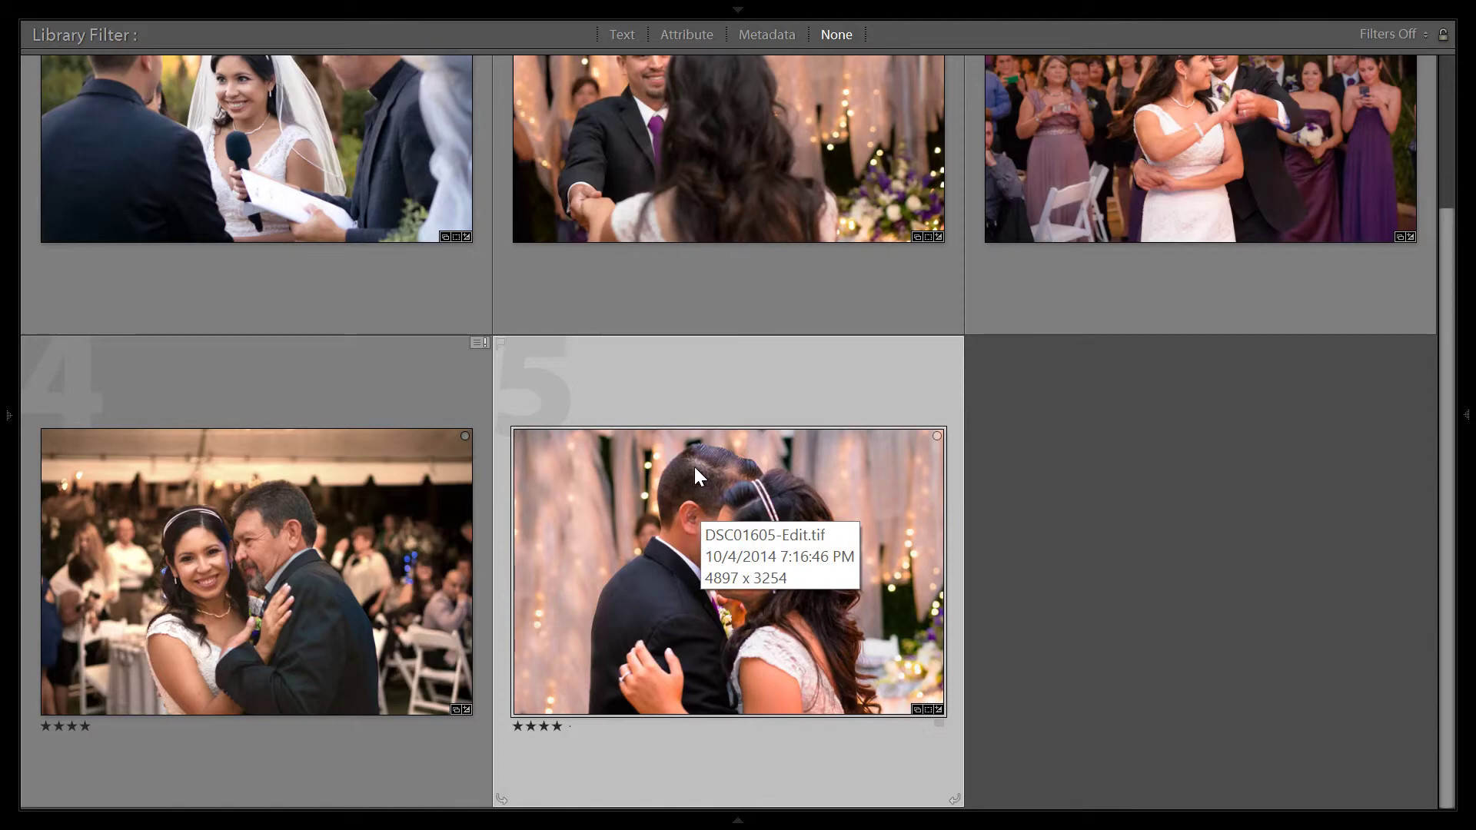